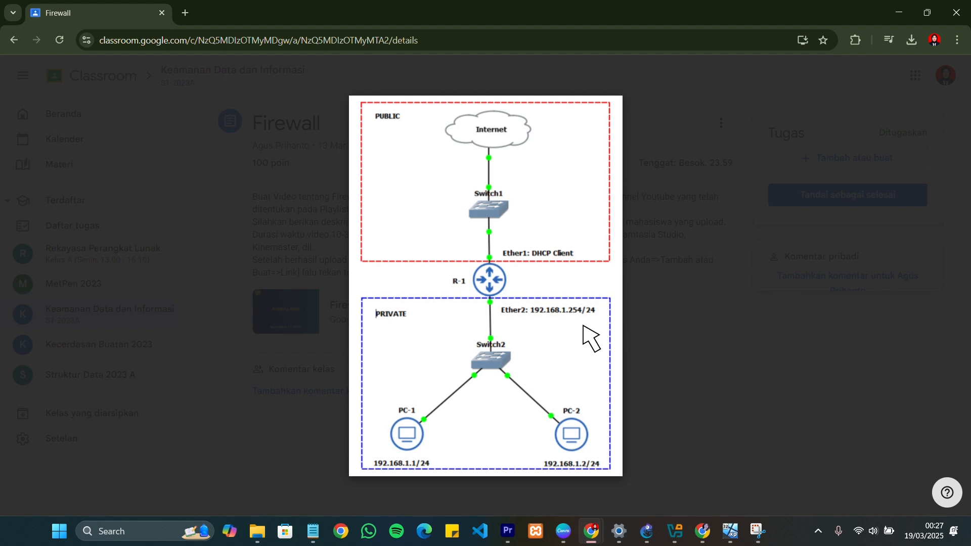
Close the assignment's topology image and switch to the firewall project in GNS3
left_click(676, 335)
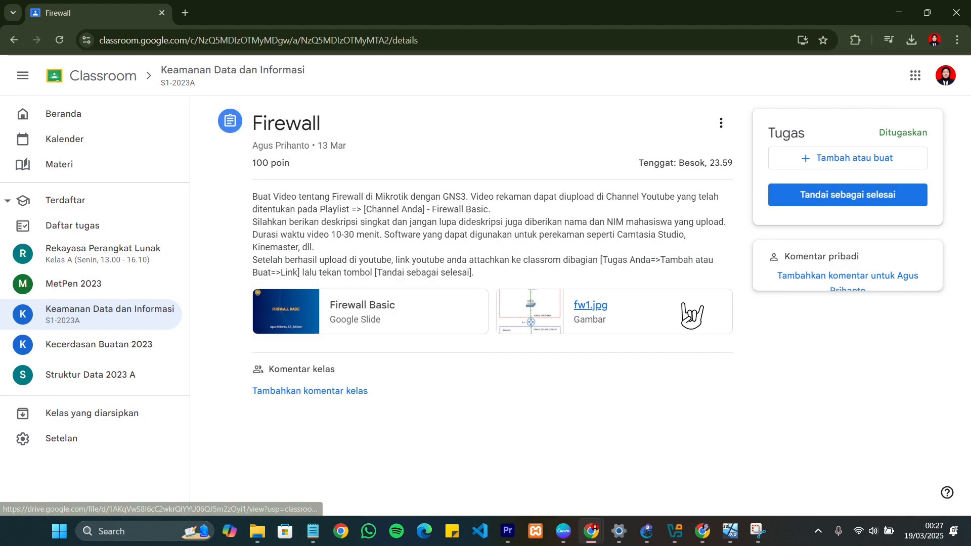
left_click(646, 532)
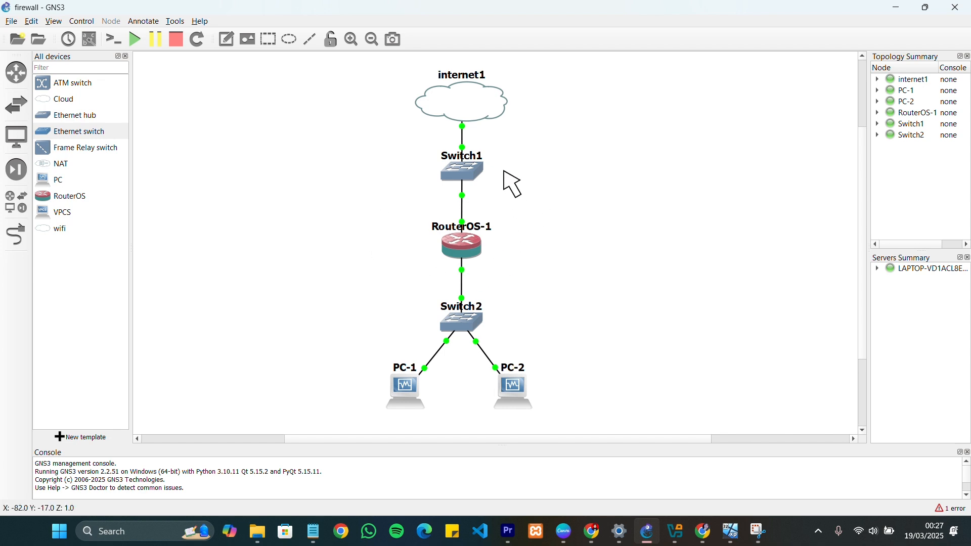
Switch to VirtualBox Manager and attach RouterOS-1's network adapter 1 to Bridged Adapter with Intel(R) Wireless-AC 9560
left_click(678, 531)
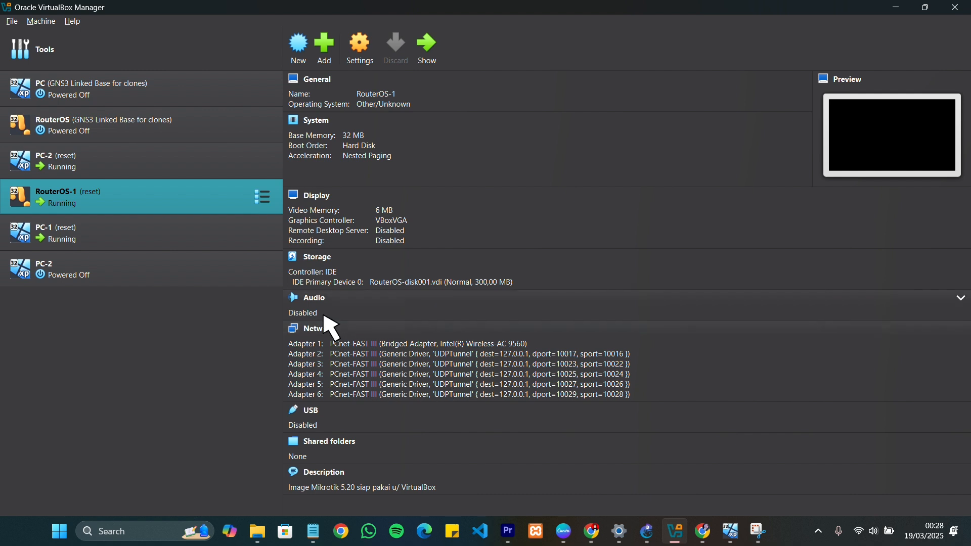
left_click(422, 345)
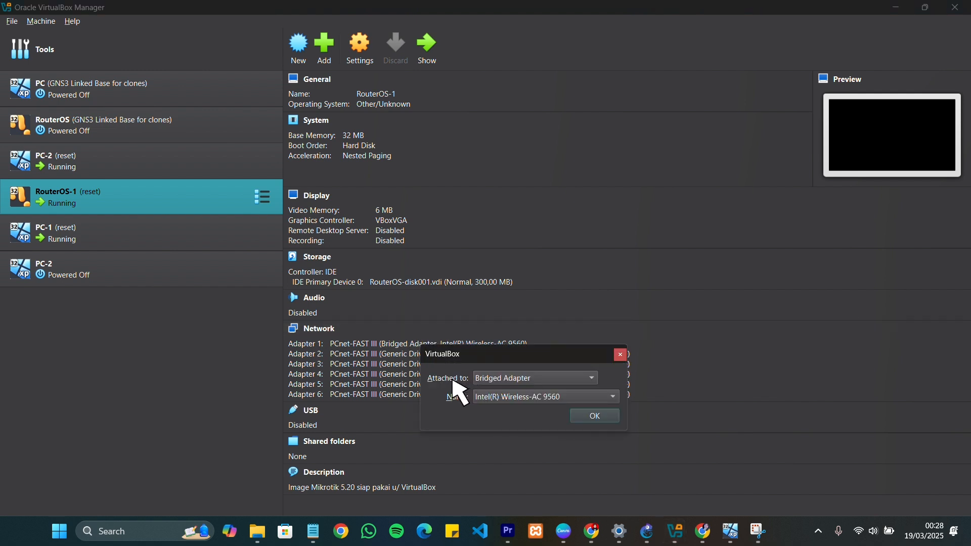
left_click(532, 383)
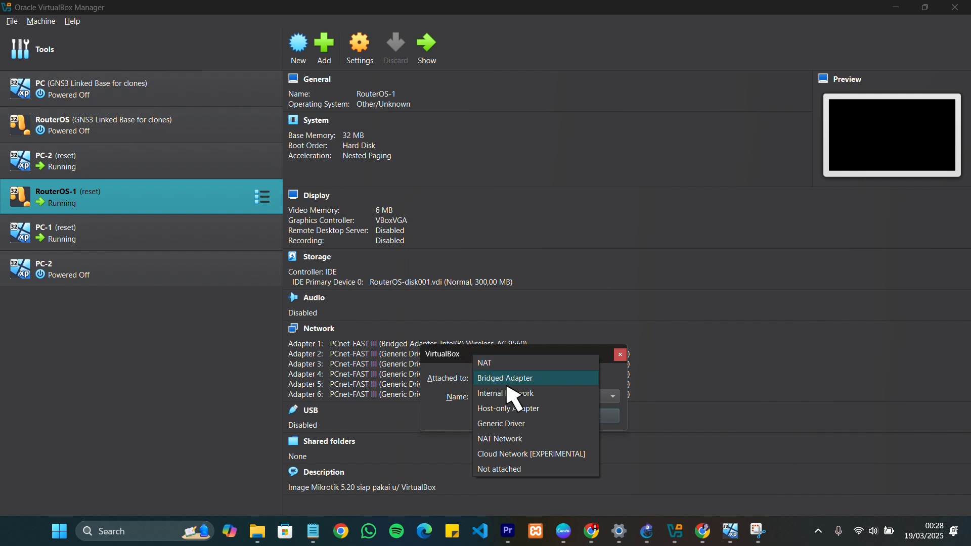
left_click(524, 380)
left_click(498, 398)
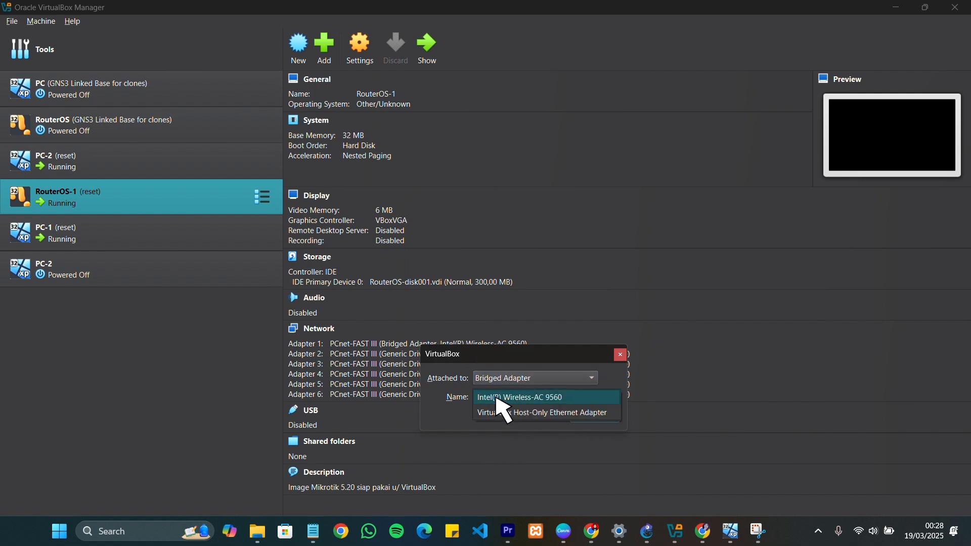
left_click(542, 400)
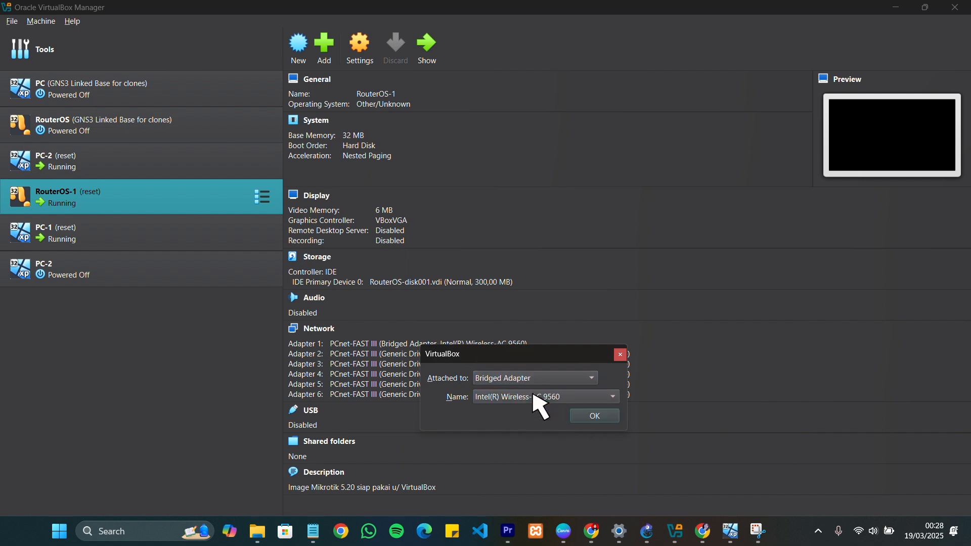
left_click(591, 419)
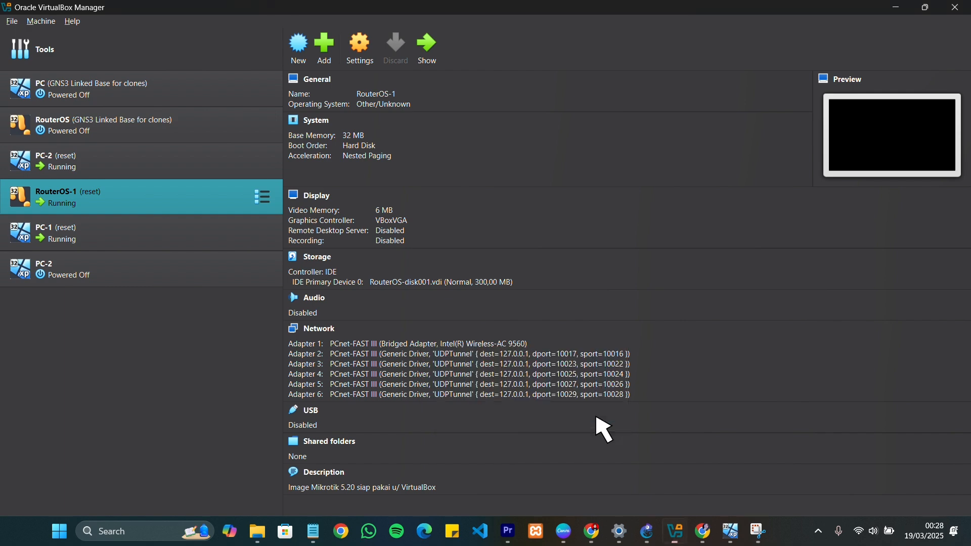
left_click(901, 9)
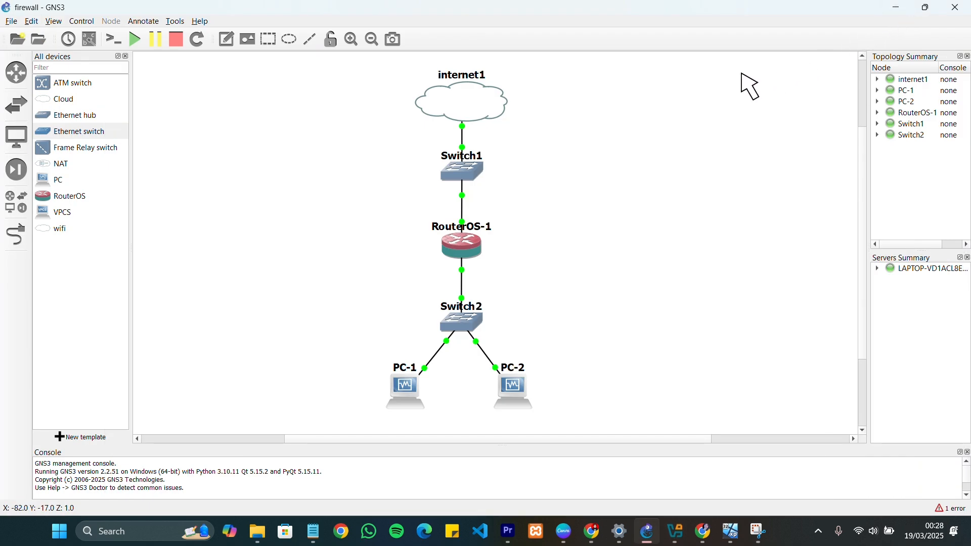
Bring up the PC-1 virtual machine and connect WinBox to the discovered MikroTik router by its MAC address
mouse_move(739, 523)
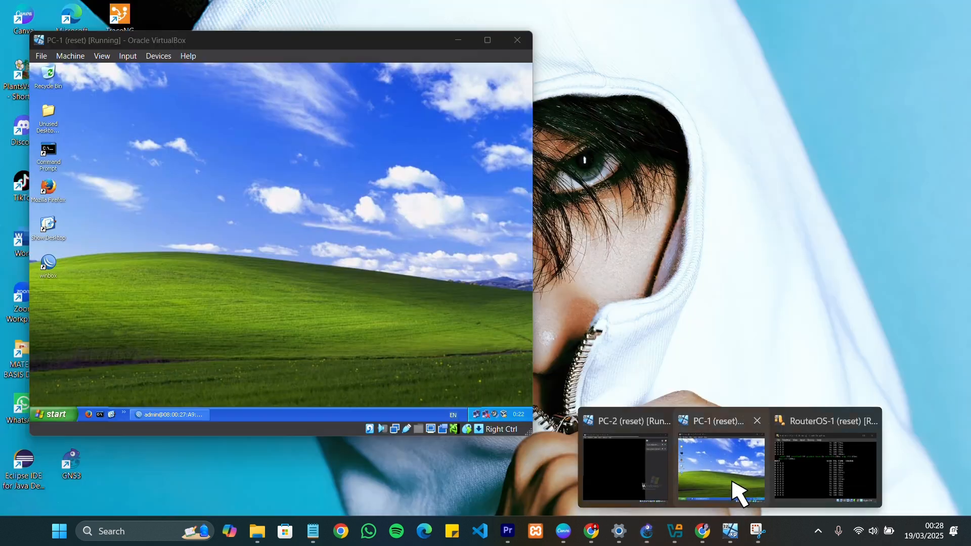
left_click(734, 489)
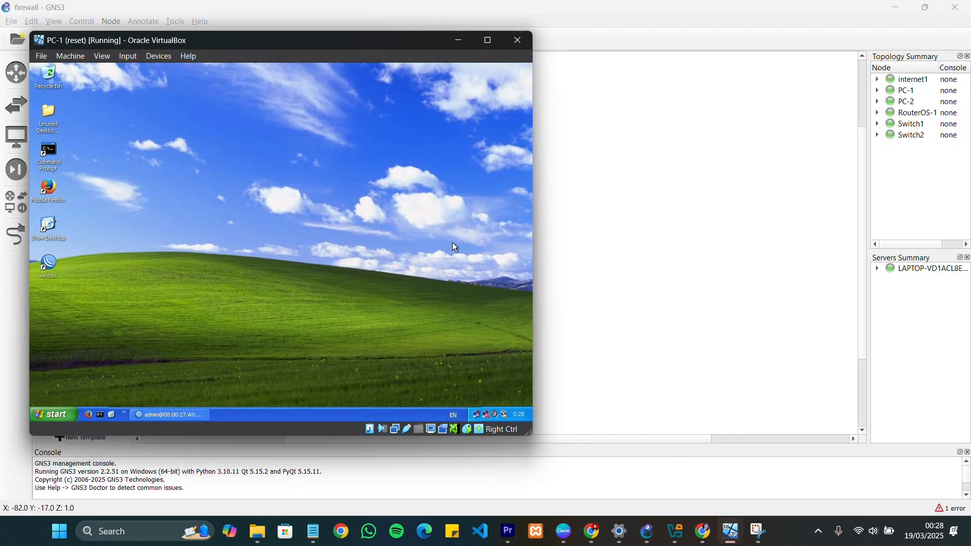
double_click(56, 271)
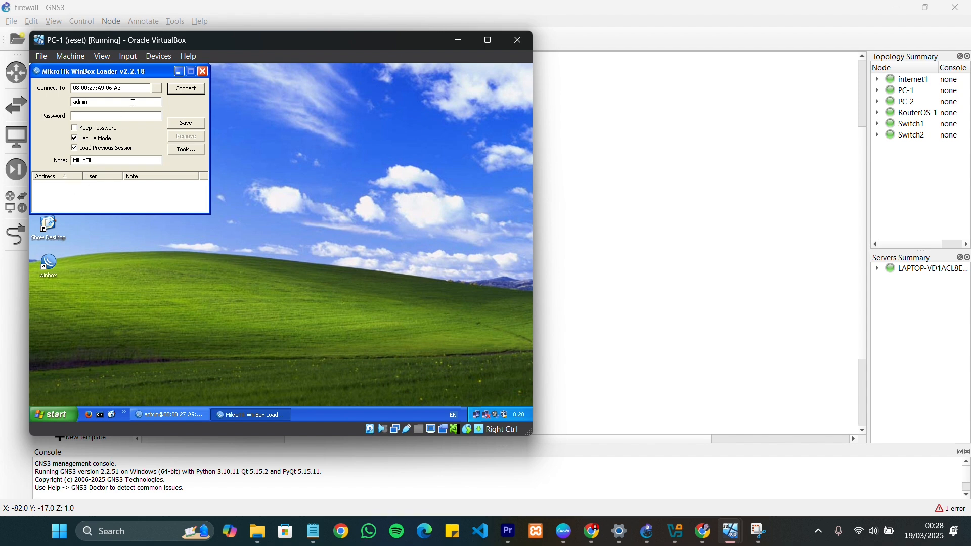
left_click(158, 90)
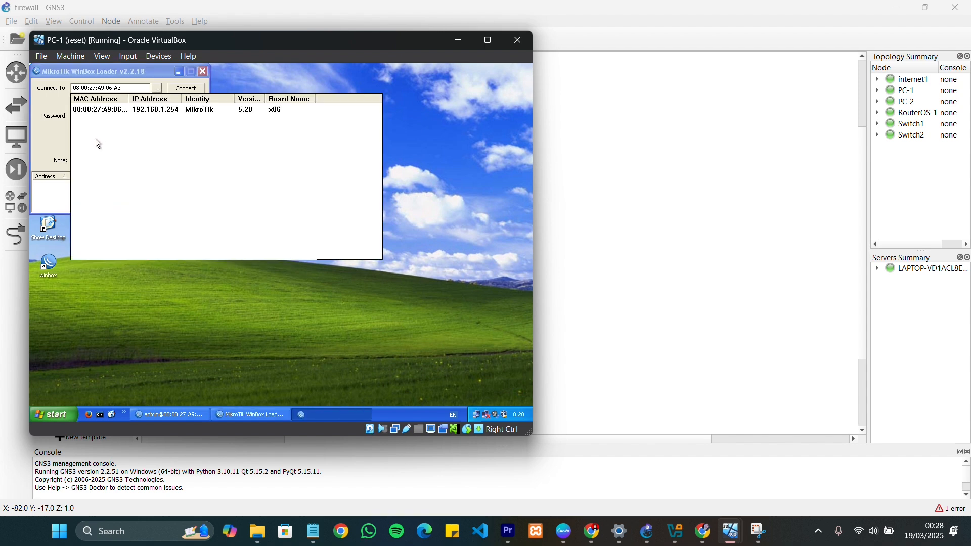
left_click(100, 111)
left_click(187, 88)
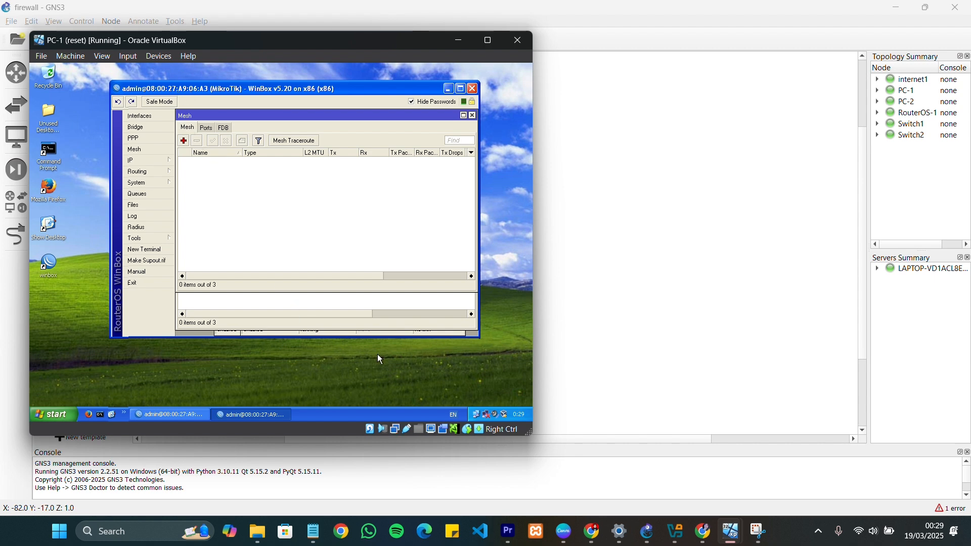
Close all windows restored from the previous WinBox session: Mesh, Bridge, Interface List and the ether1 to ether3 interface windows
left_click(473, 116)
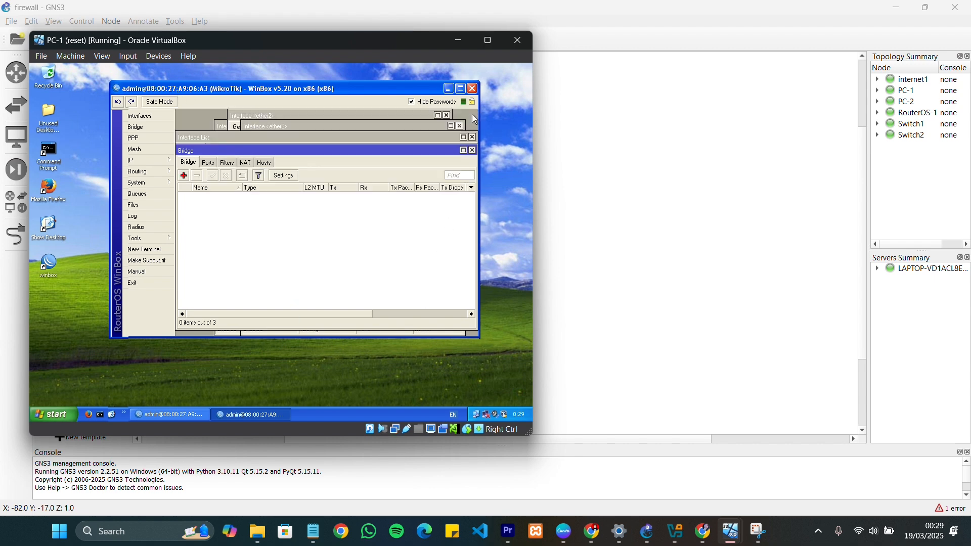
left_click(473, 150)
left_click(473, 137)
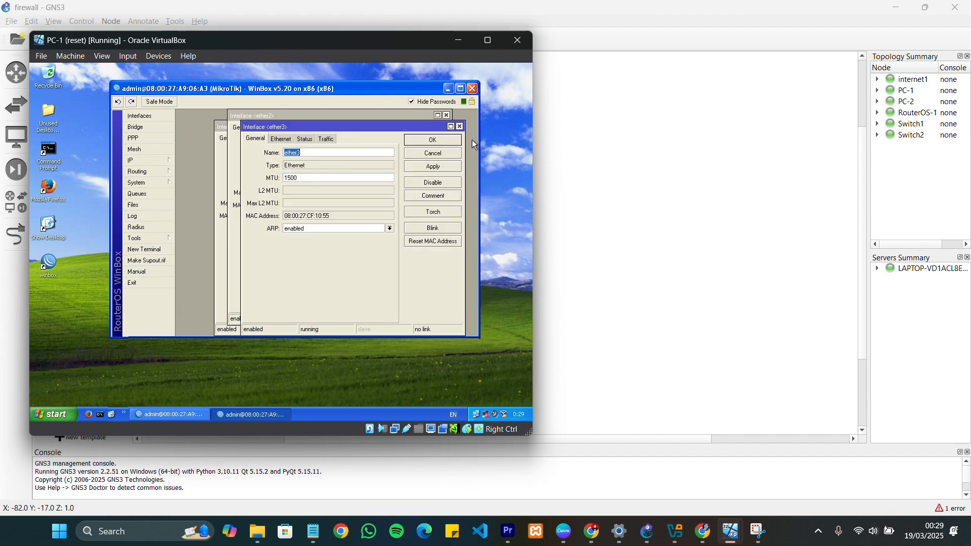
left_click(461, 126)
left_click(448, 115)
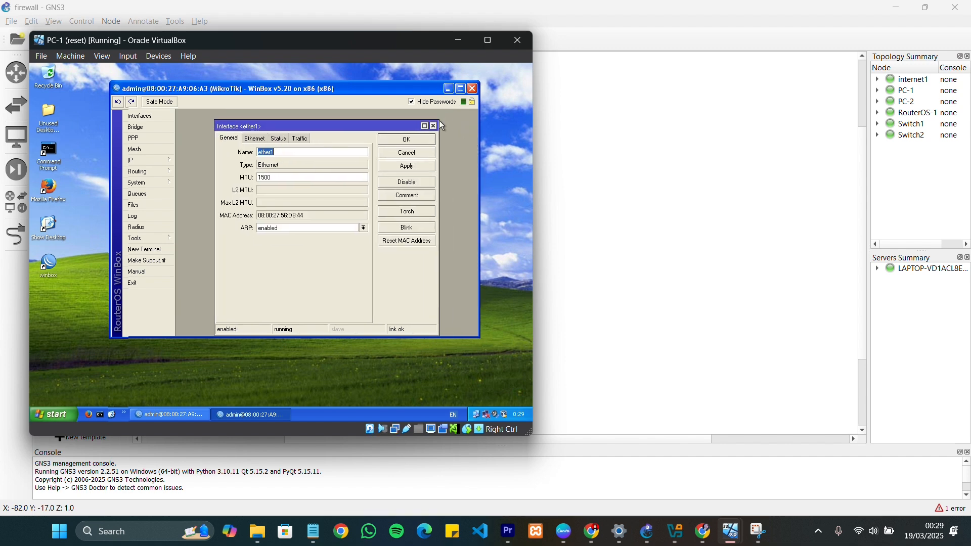
left_click(435, 126)
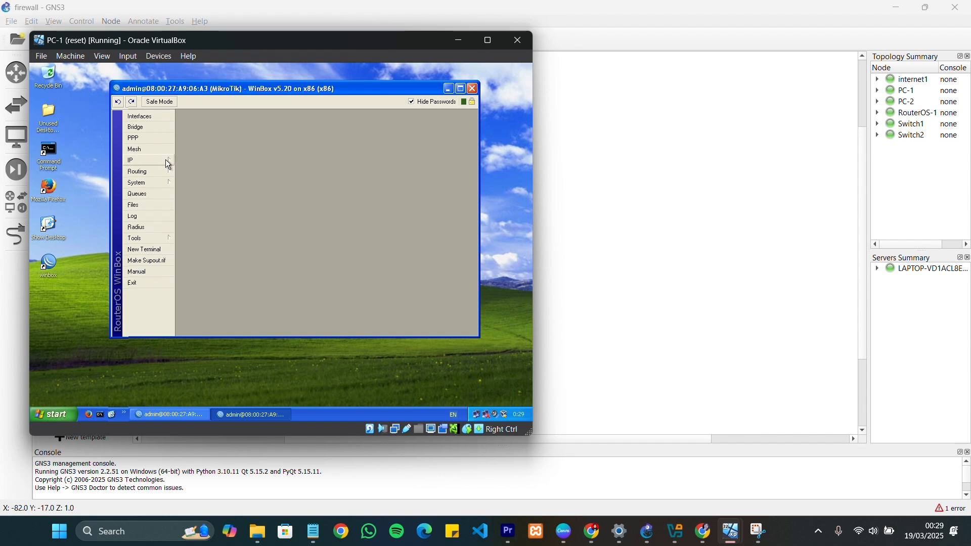
Open the router's interface list and select ether2 to examine the active Ethernet interfaces
left_click(161, 117)
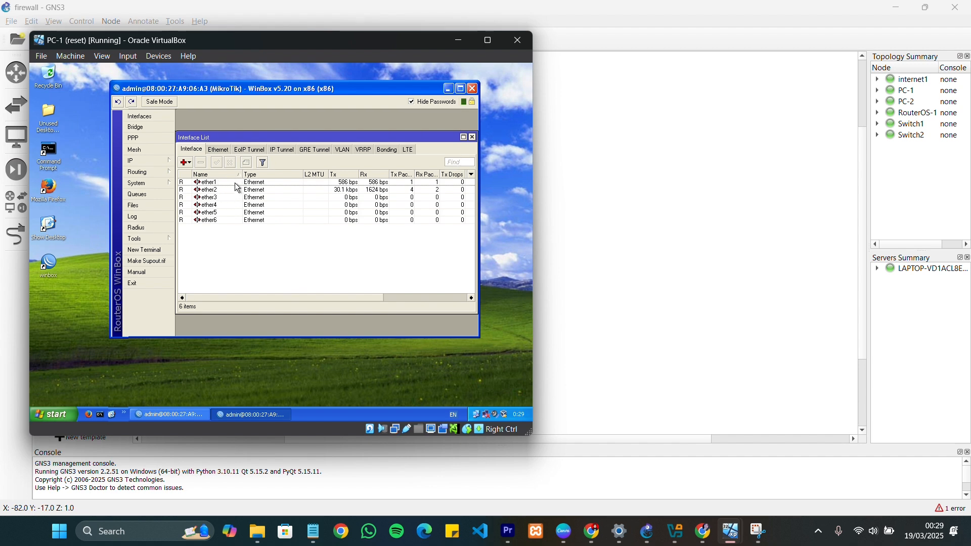
left_click(220, 192)
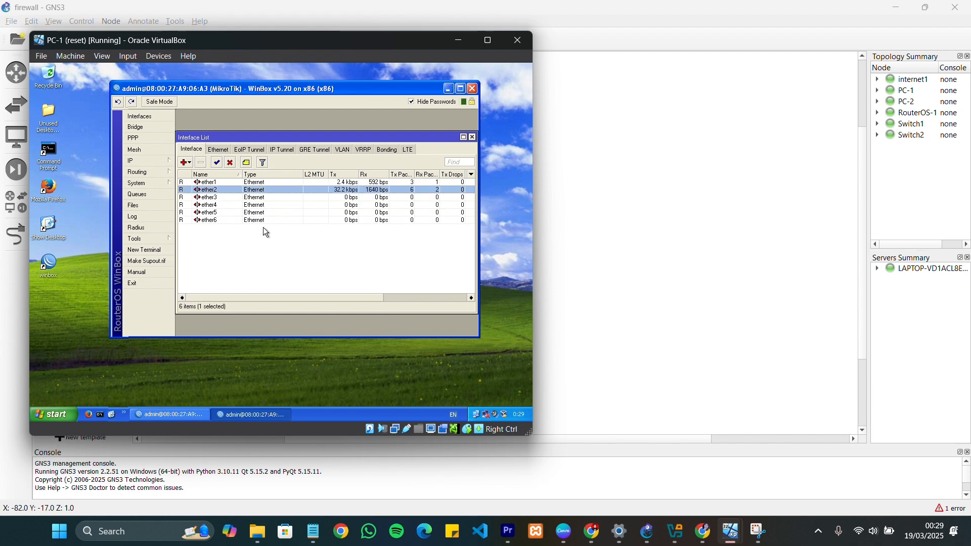
Review the DHCP client settings for ether1 and widen the IP Address column to show the full address
left_click(152, 162)
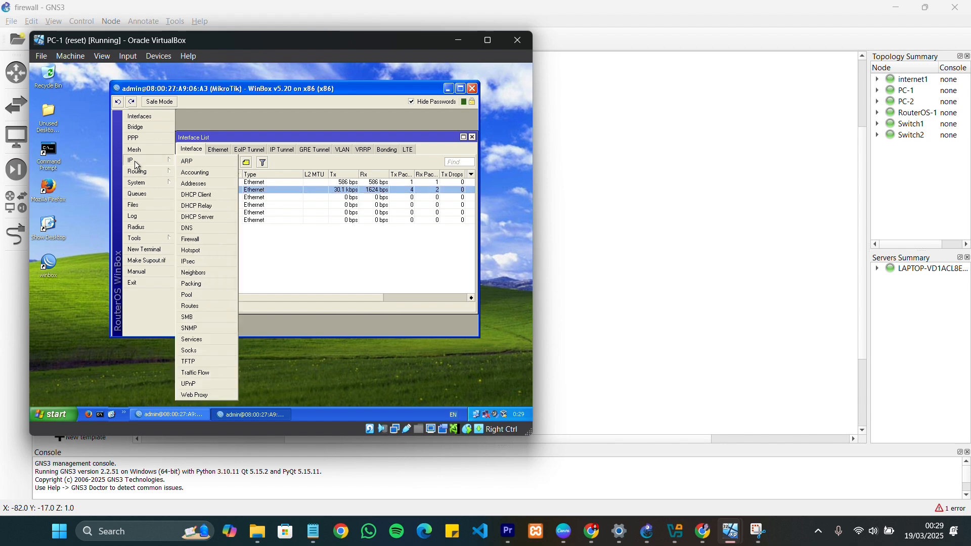
left_click(217, 196)
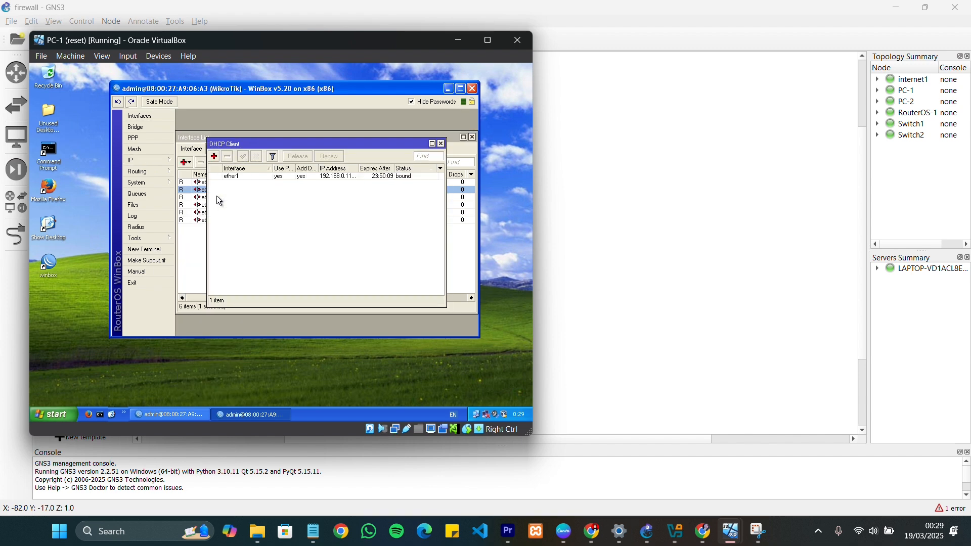
left_click(242, 177)
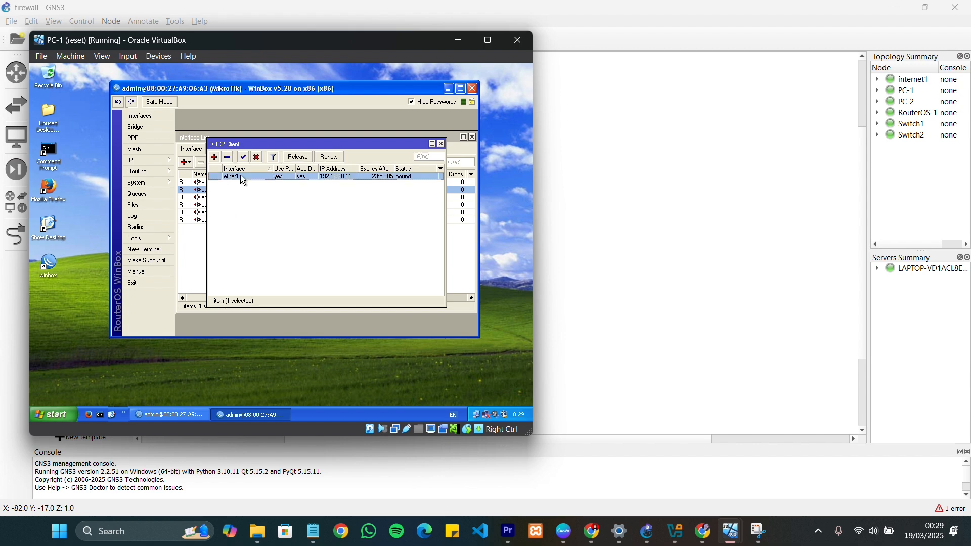
double_click(241, 177)
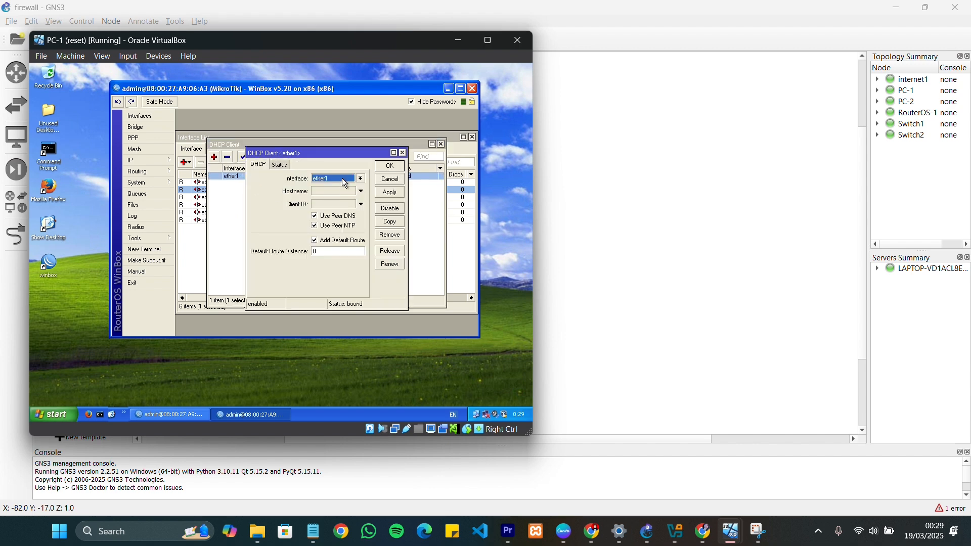
left_click(389, 167)
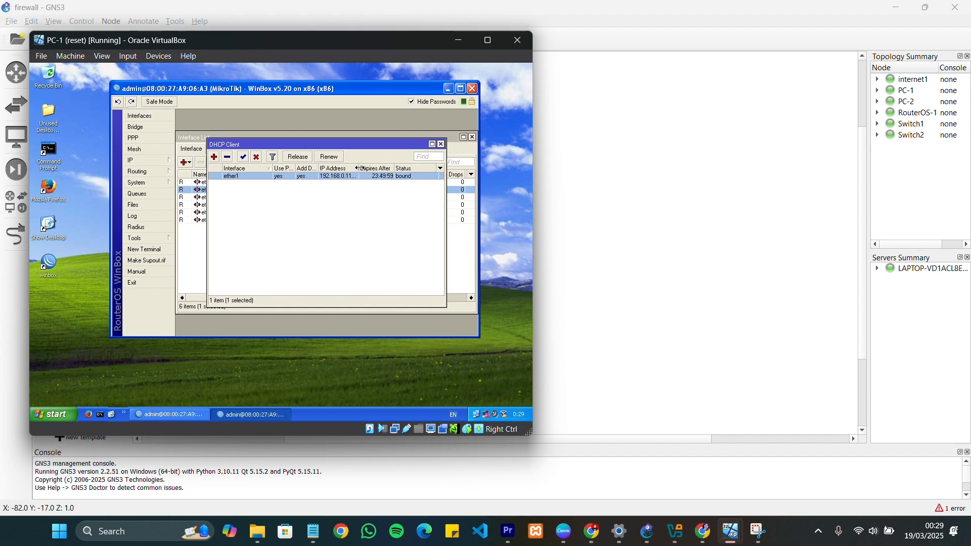
left_click_drag(360, 169, 382, 168)
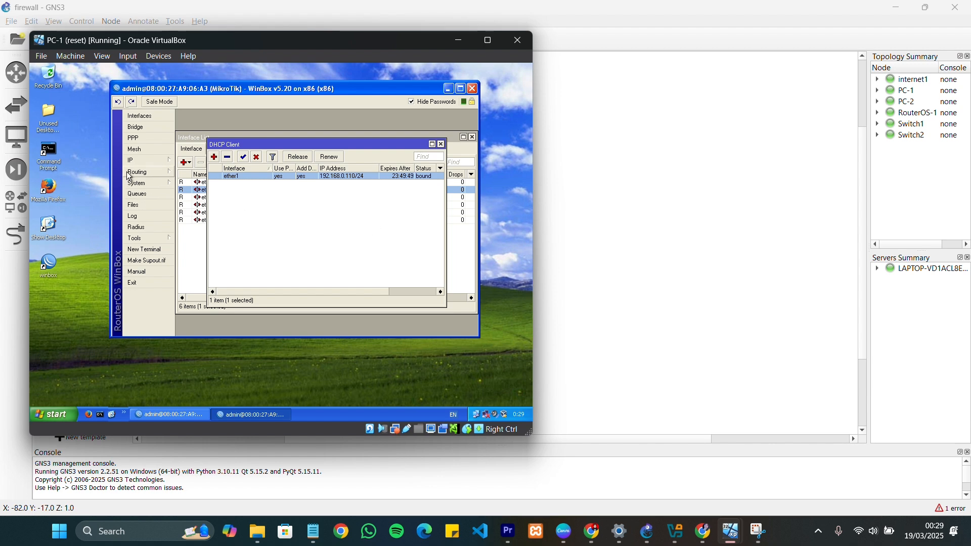
Open the IP address list and examine the address, network and interface choices of the ether2 entry
left_click(147, 160)
left_click(211, 184)
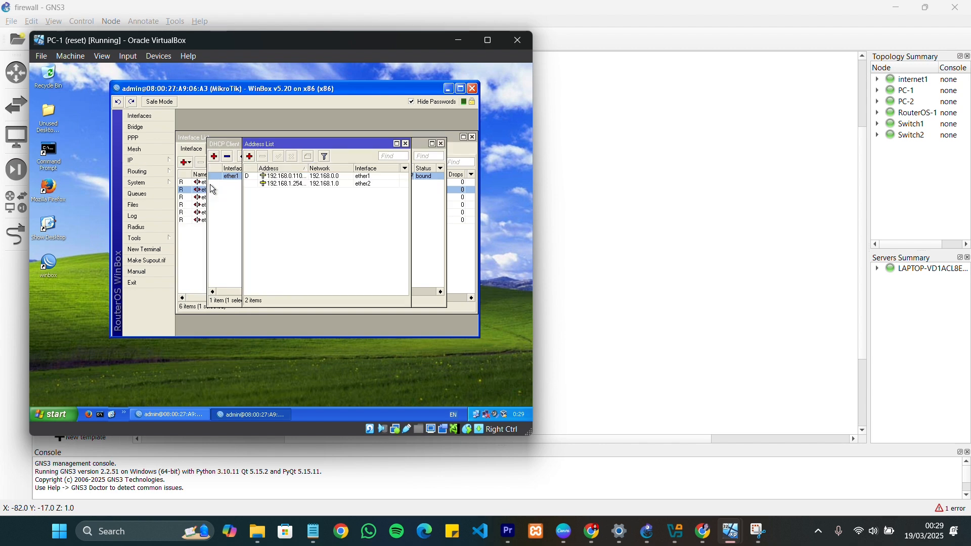
double_click(285, 184)
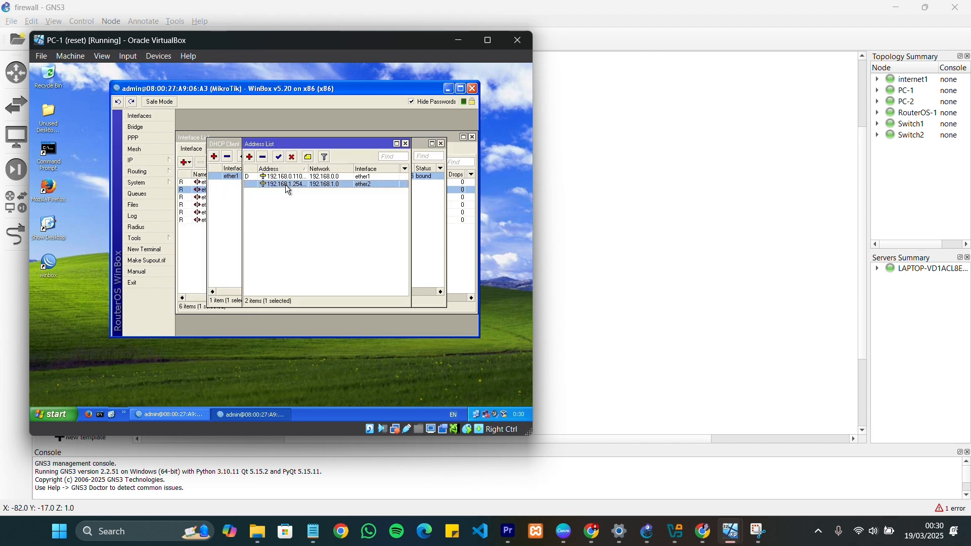
left_click(315, 180)
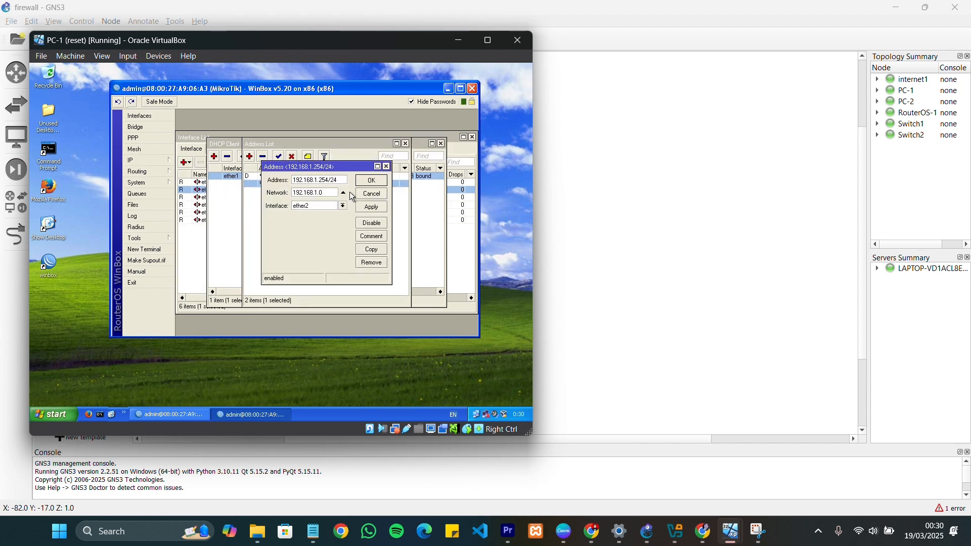
key("Right")
key("Right")
key("Right")
key("Right")
left_click(343, 206)
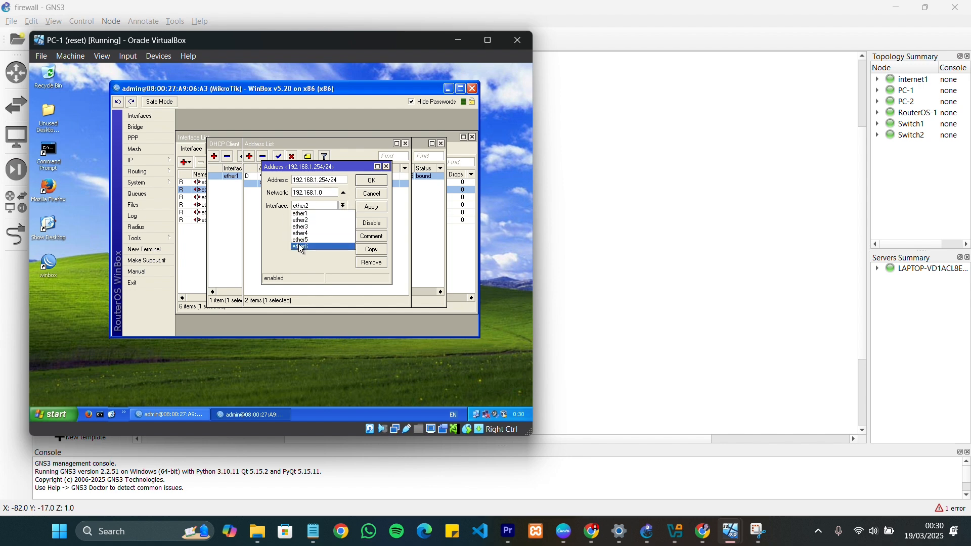
left_click(344, 206)
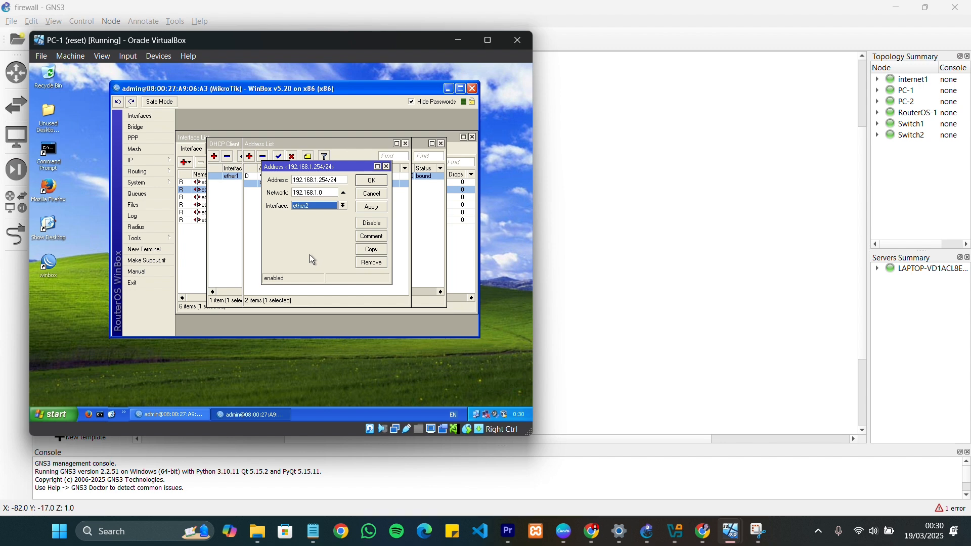
left_click(376, 183)
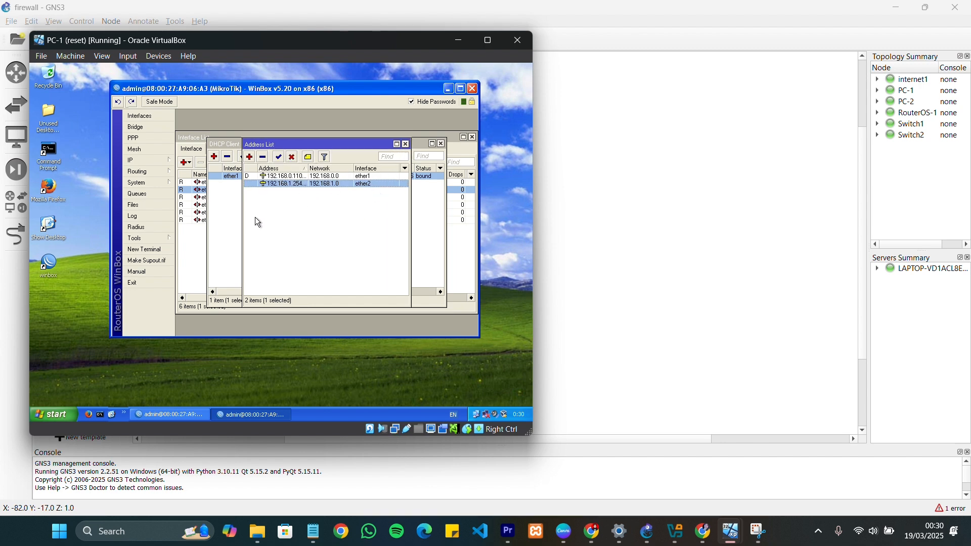
Examine the router's DNS settings and open a new RouterOS terminal
left_click(154, 162)
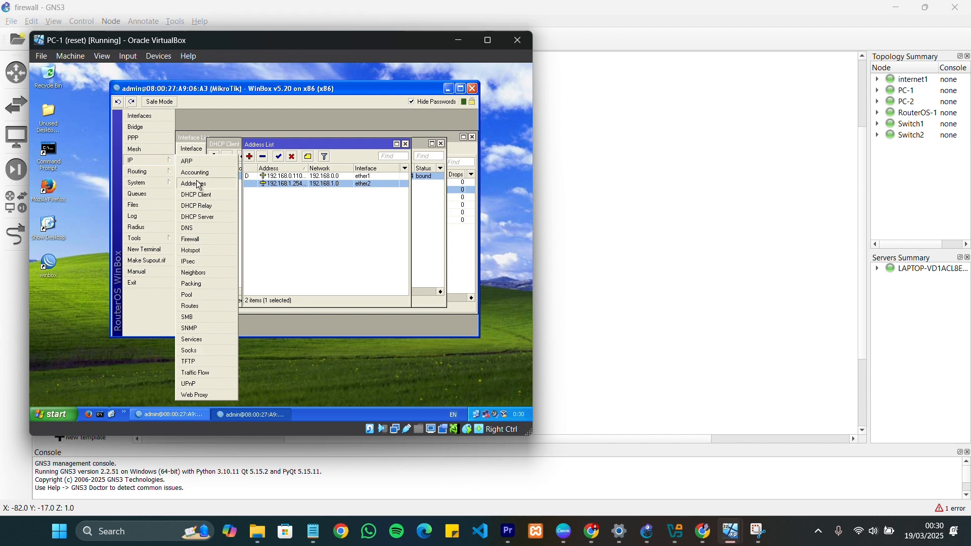
left_click(211, 227)
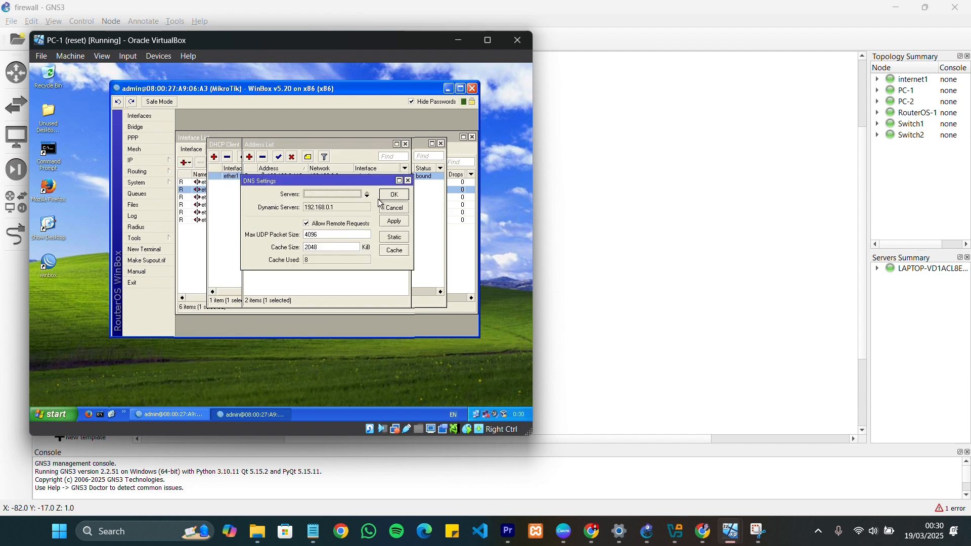
left_click(163, 253)
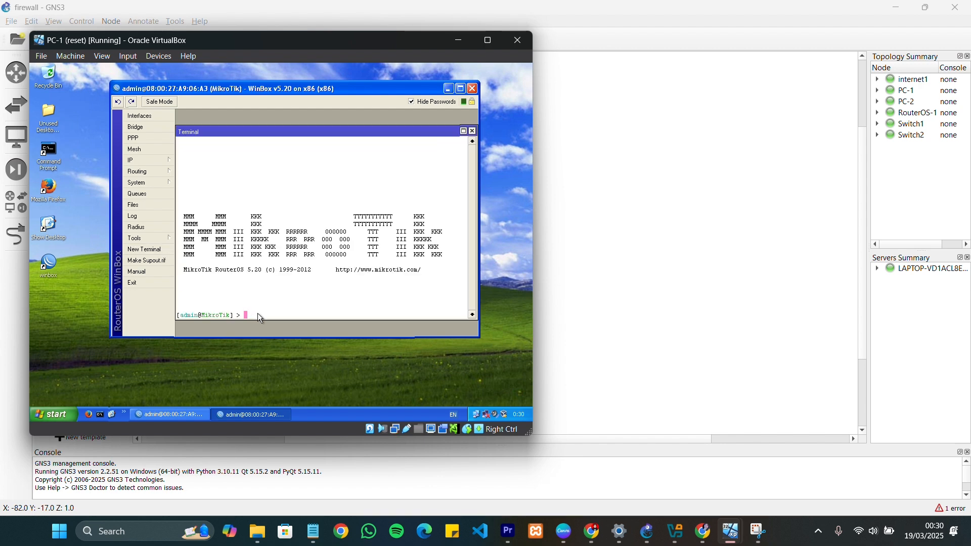
Test the router's internet connectivity by pinging 8.8.8.8 from the RouterOS terminal
type("ping 8")
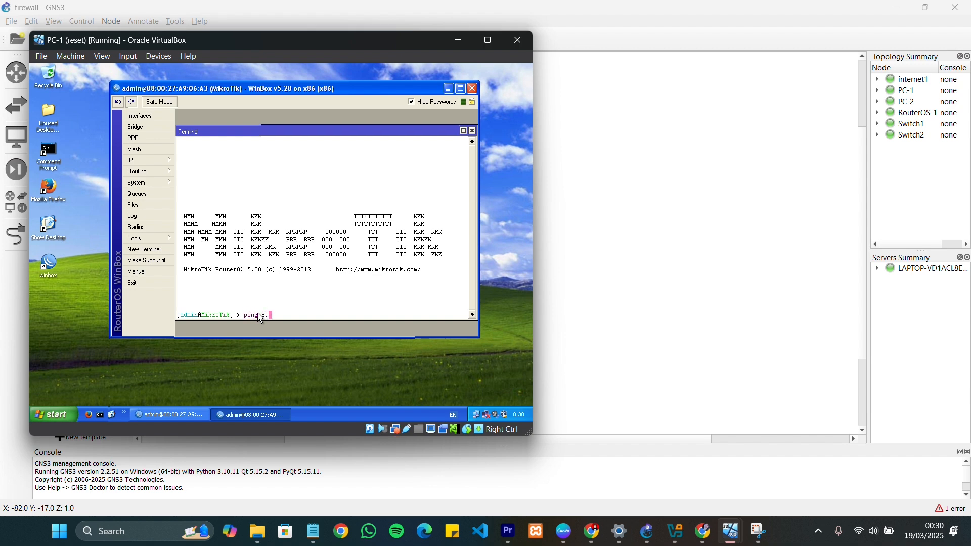
type(".8.8.8")
key("Return")
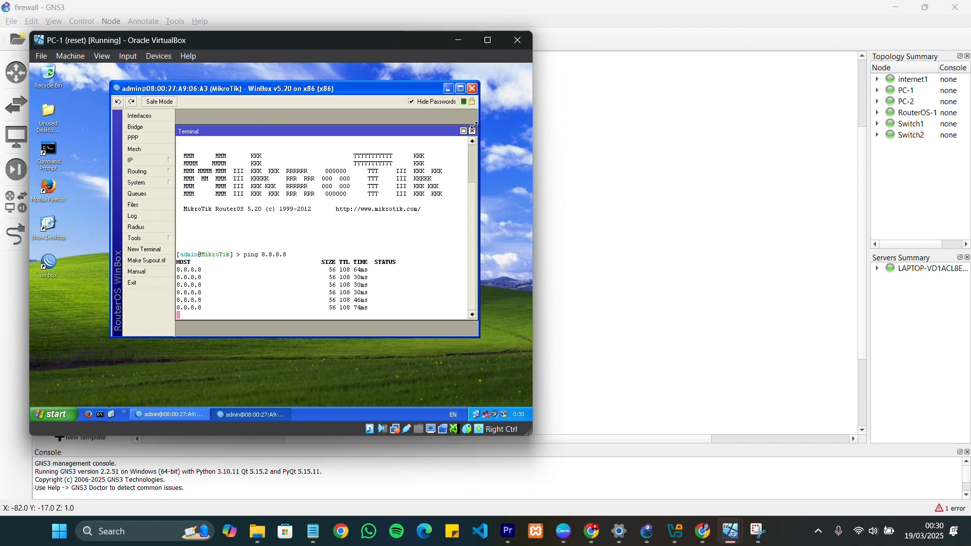
Open a second RouterOS terminal and ping google.co.id to test the router's name resolution
left_click(145, 249)
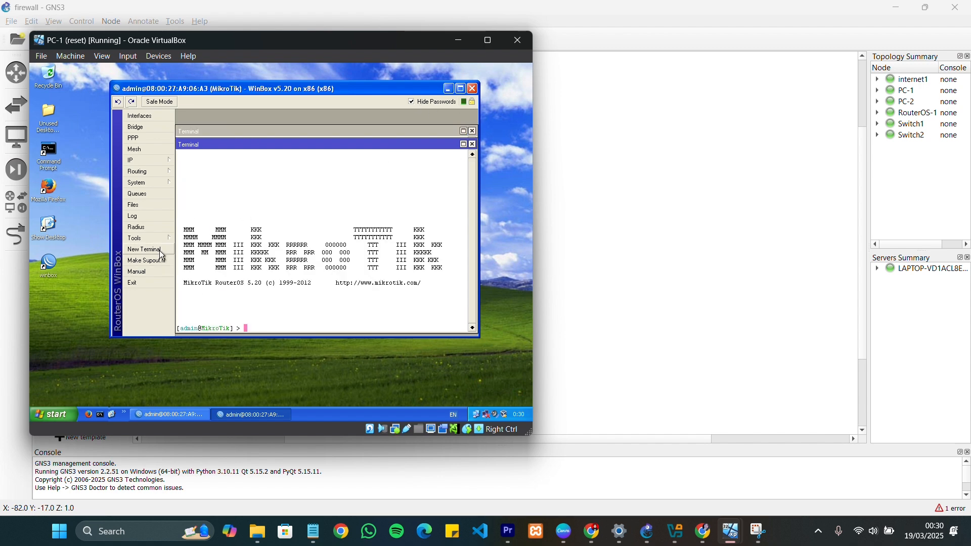
type("ping google.co.id")
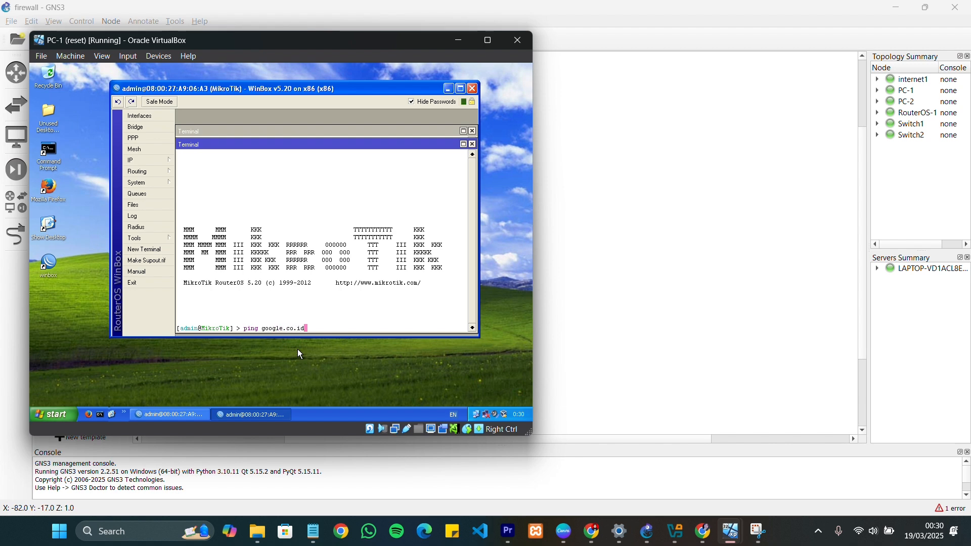
key("Return")
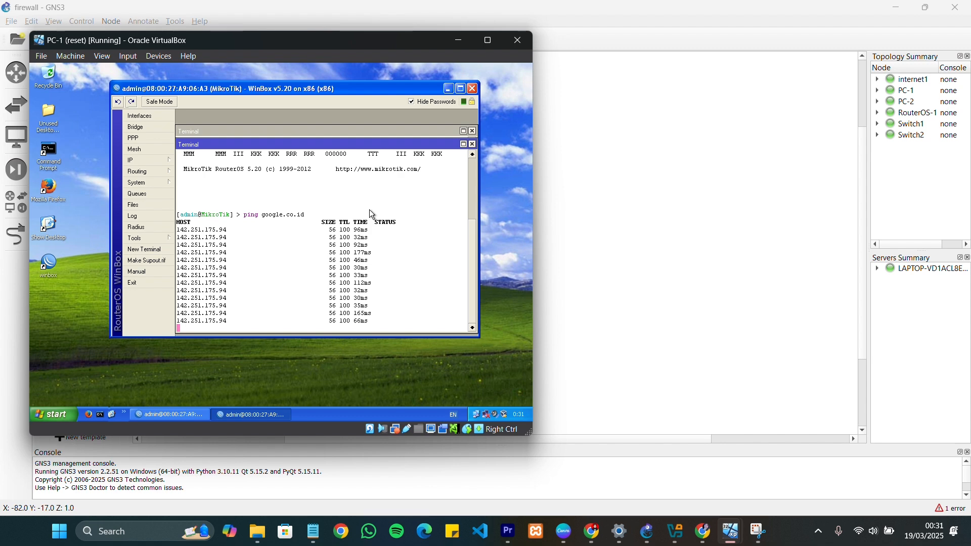
Close both RouterOS terminals and minimize the router management window on PC-1
left_click(473, 144)
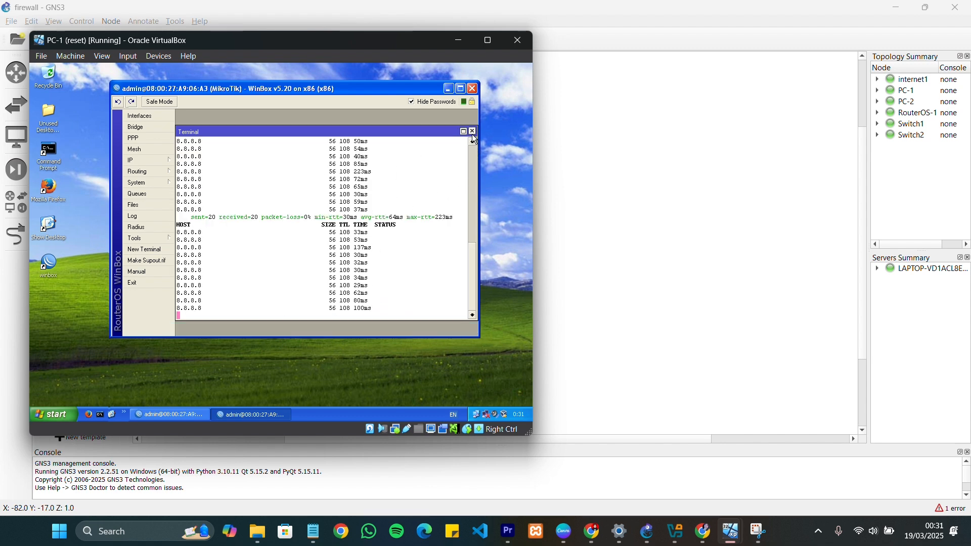
left_click(473, 132)
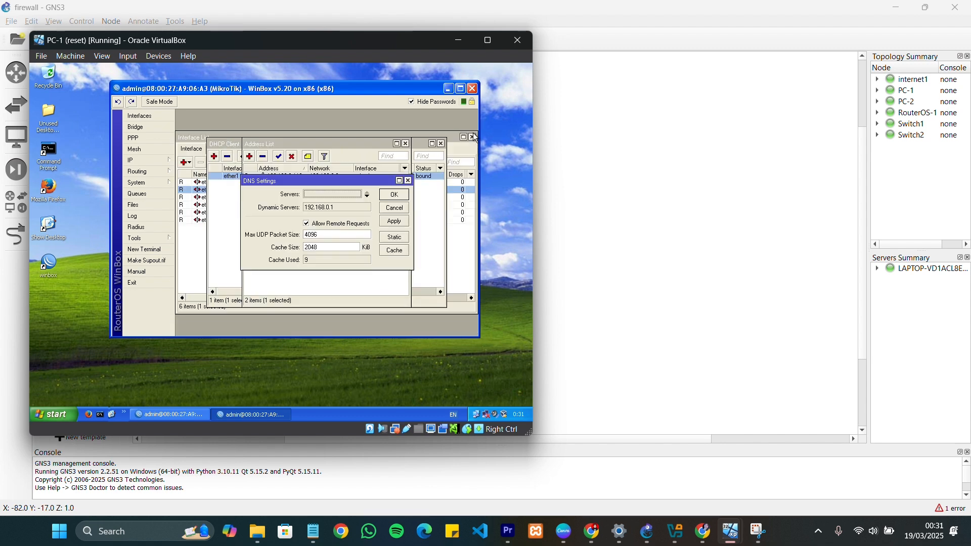
left_click(449, 88)
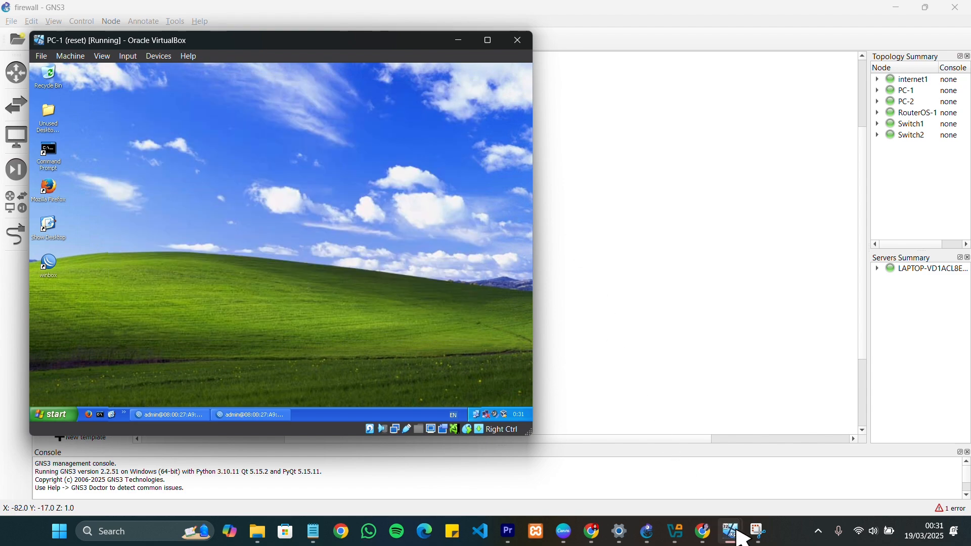
Bring up the PC-2 virtual machine window and open the TCP/IP properties of PC-1's Local Area Connection
mouse_move(735, 531)
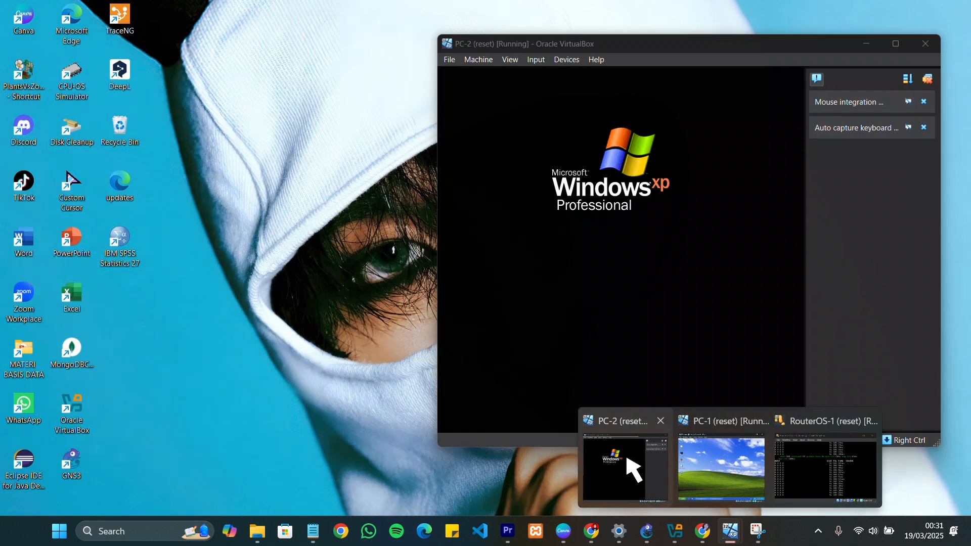
left_click(627, 456)
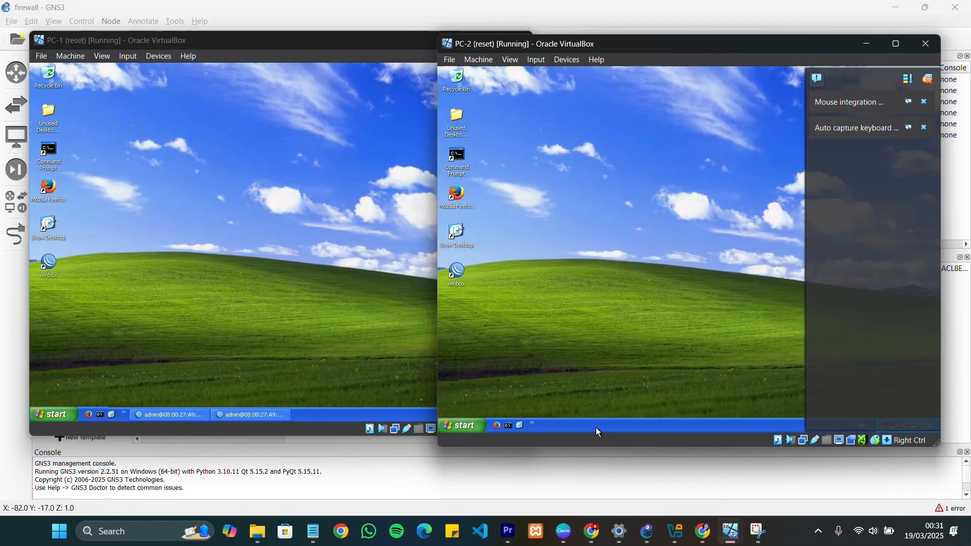
left_click(364, 325)
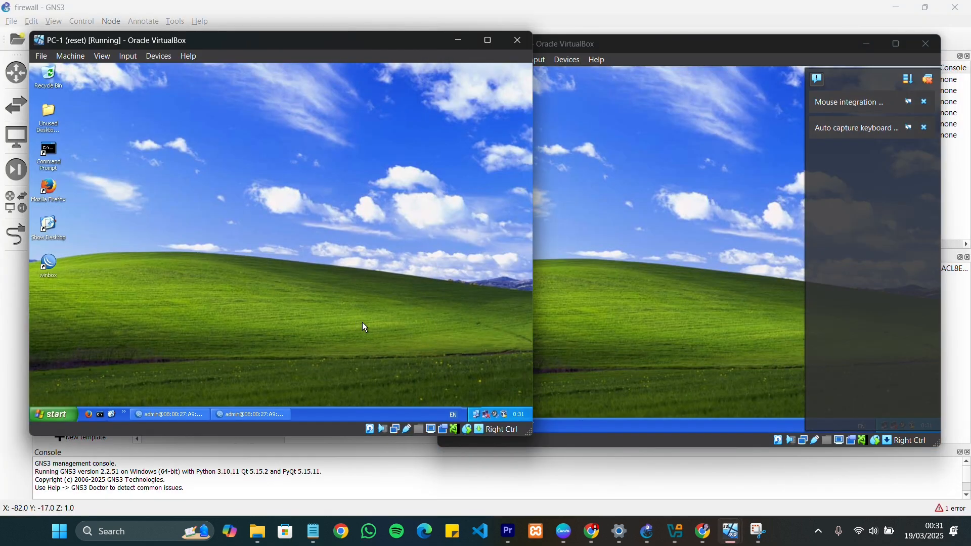
double_click(478, 417)
left_click(219, 322)
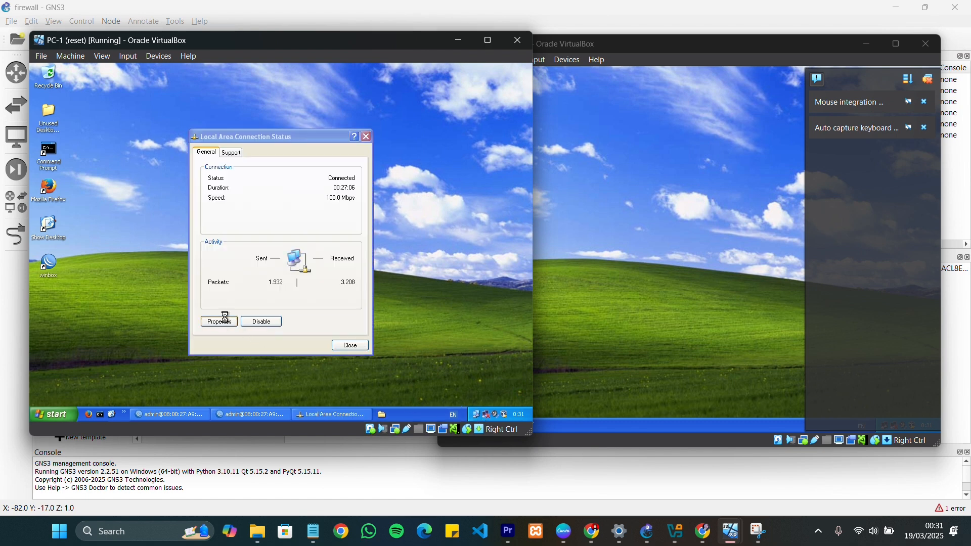
left_click(112, 198)
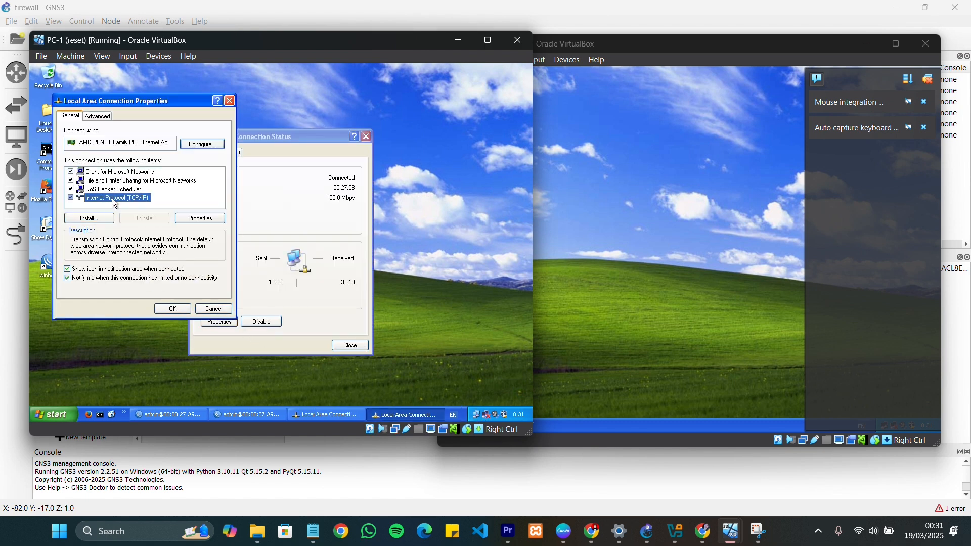
double_click(121, 201)
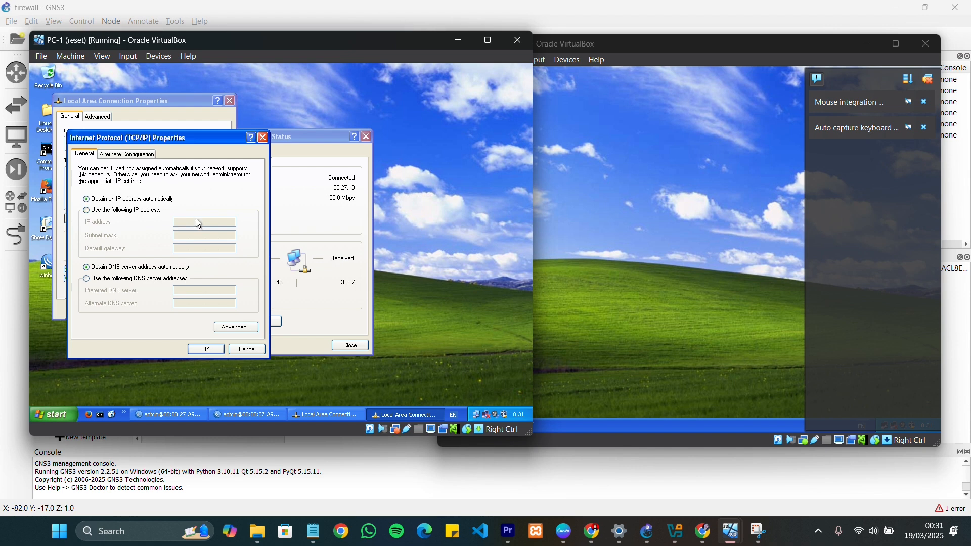
Switch PC-1 to a manual IP address of 192.168.1.1 with subnet mask 255.255.255.0
left_click(147, 211)
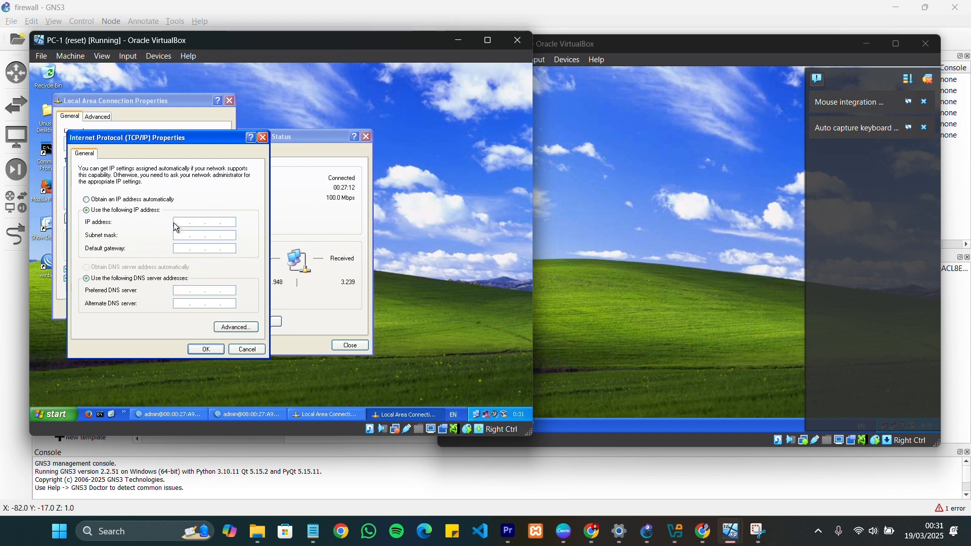
type("192 . 168 . 1 . 1")
left_click(230, 236)
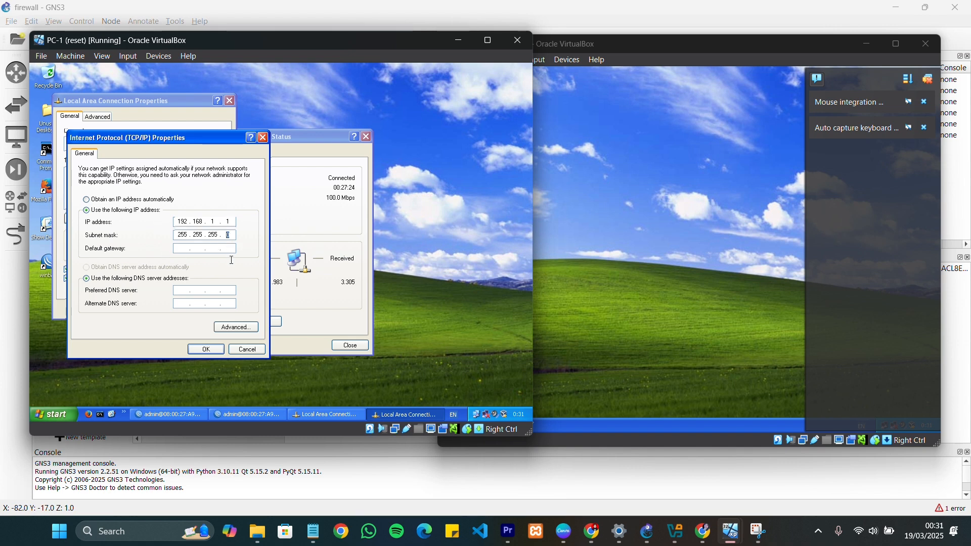
Set PC-1's default gateway to 192.168.1.254
left_click(235, 251)
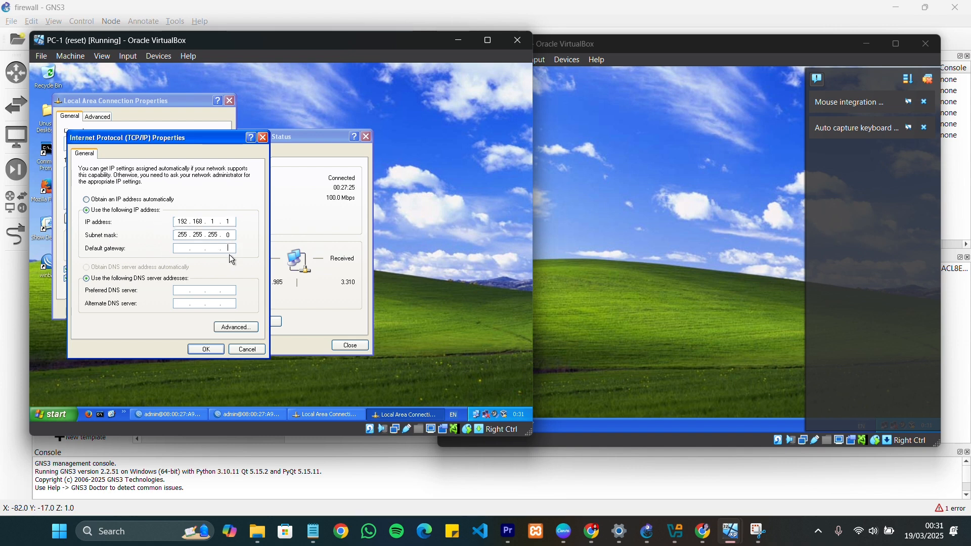
left_click(188, 251)
type("192 . 168 . 1 . 254")
Set PC-1's preferred DNS server to 192.168.1.254 and apply the Local Area Connection settings
left_click(178, 292)
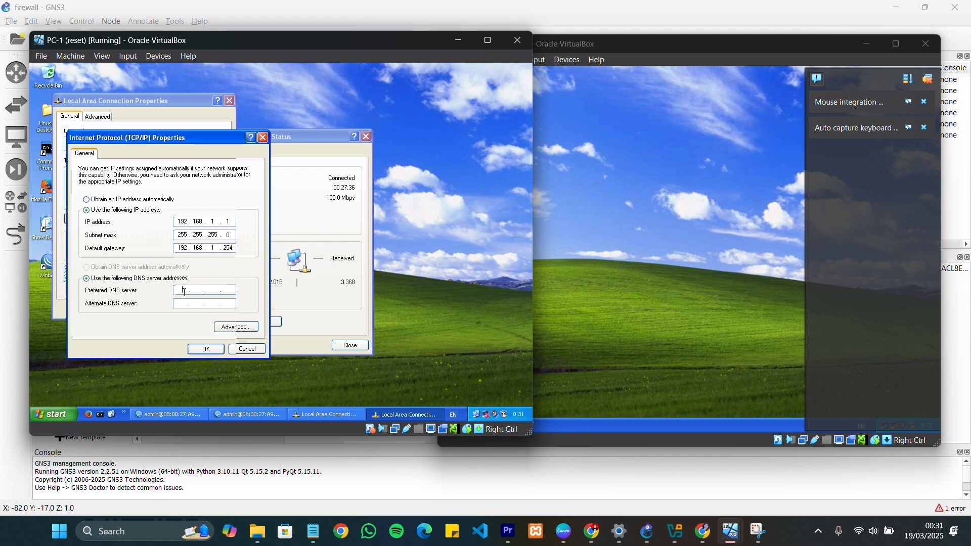
type("192 . 168 . 1 . ")
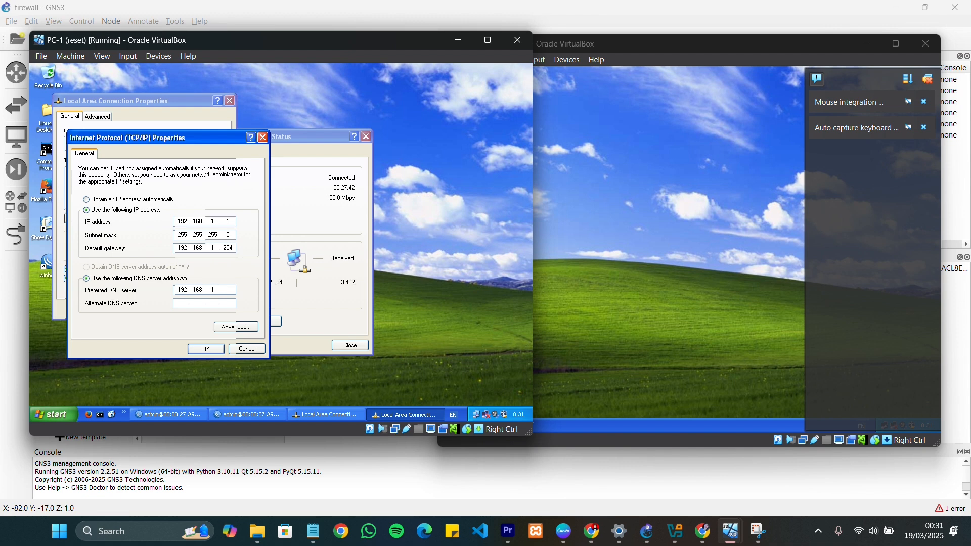
type("254")
left_click(206, 350)
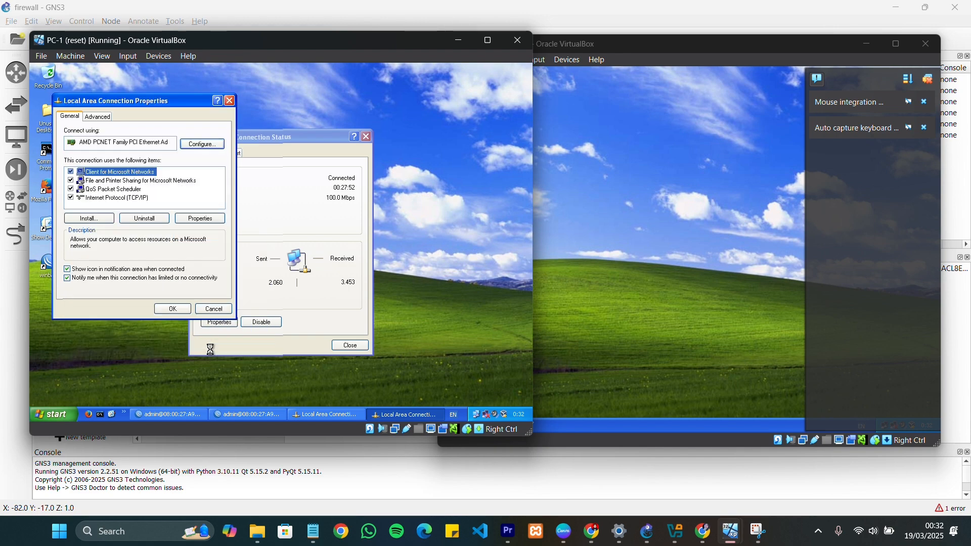
left_click(179, 309)
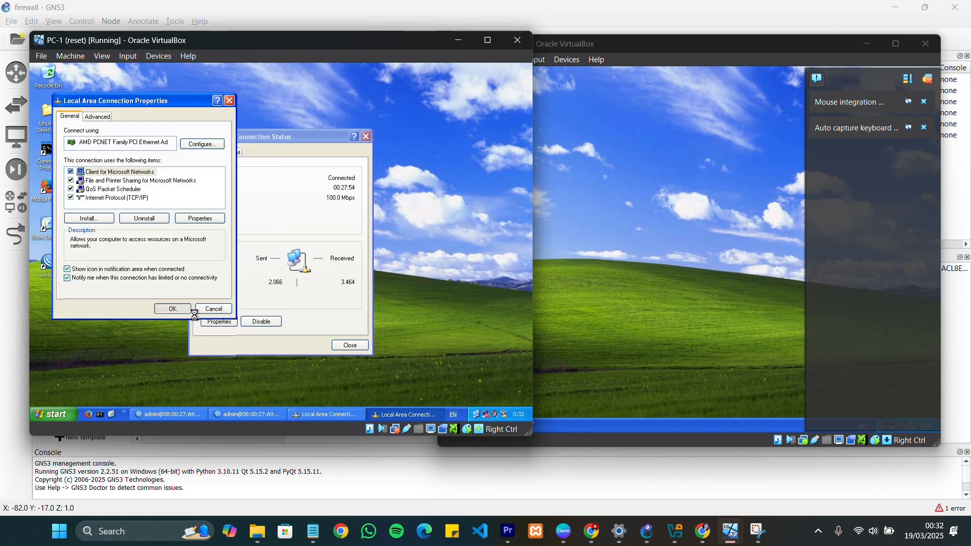
left_click(602, 235)
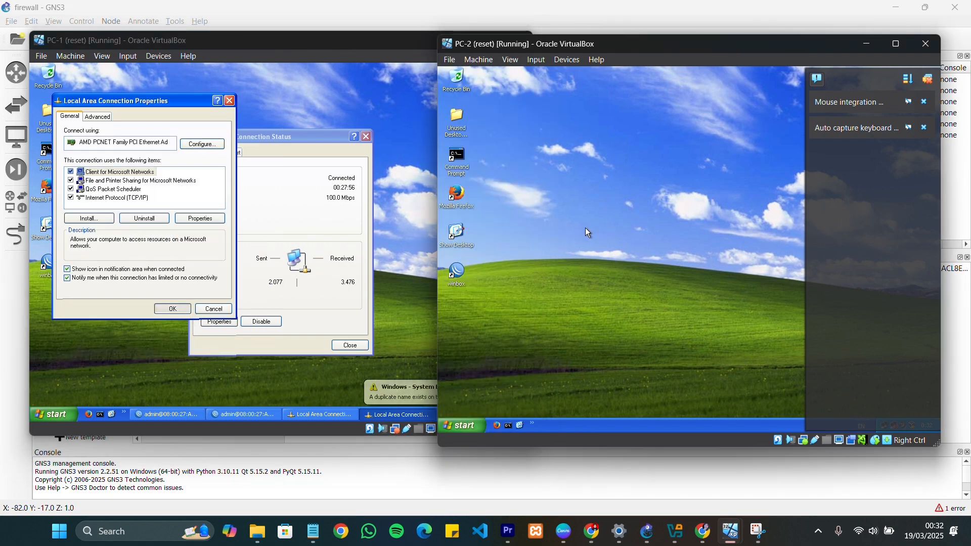
left_click(397, 345)
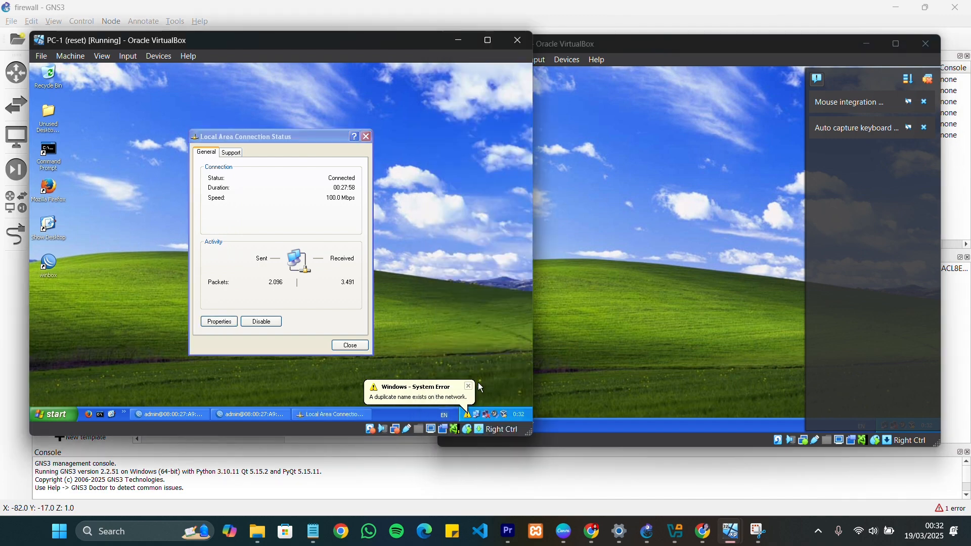
Dismiss all virtual machine notifications on PC-2 and open its Local Area Connection's TCP/IP properties
left_click(591, 286)
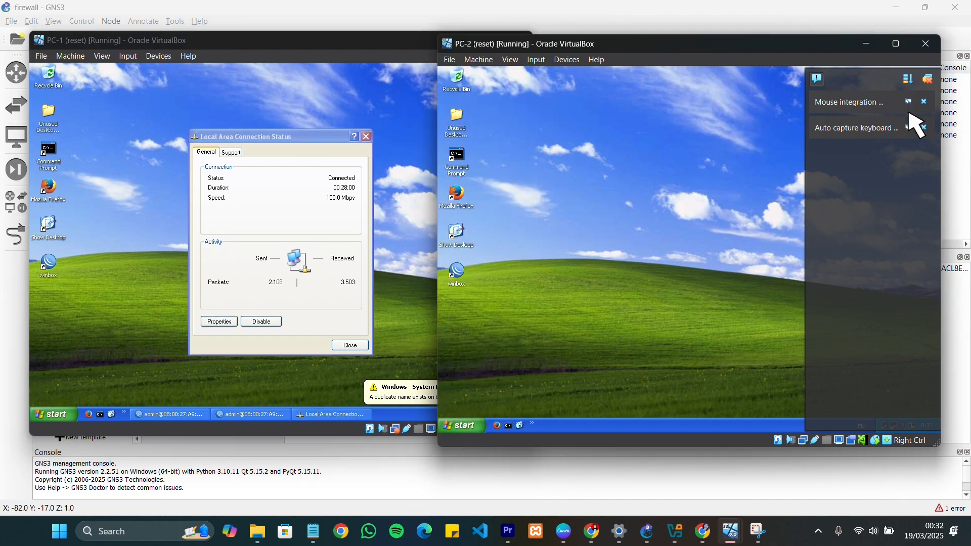
left_click(929, 80)
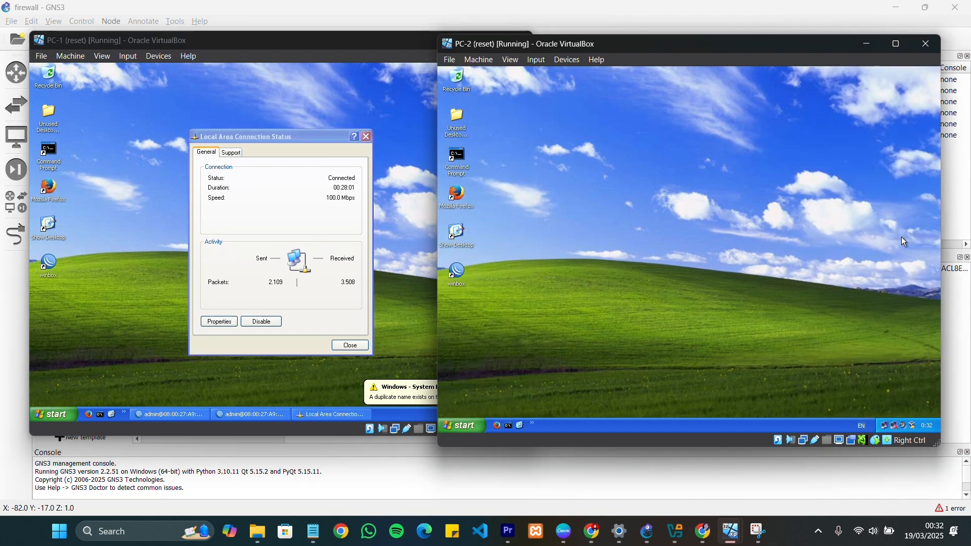
double_click(890, 426)
left_click(627, 328)
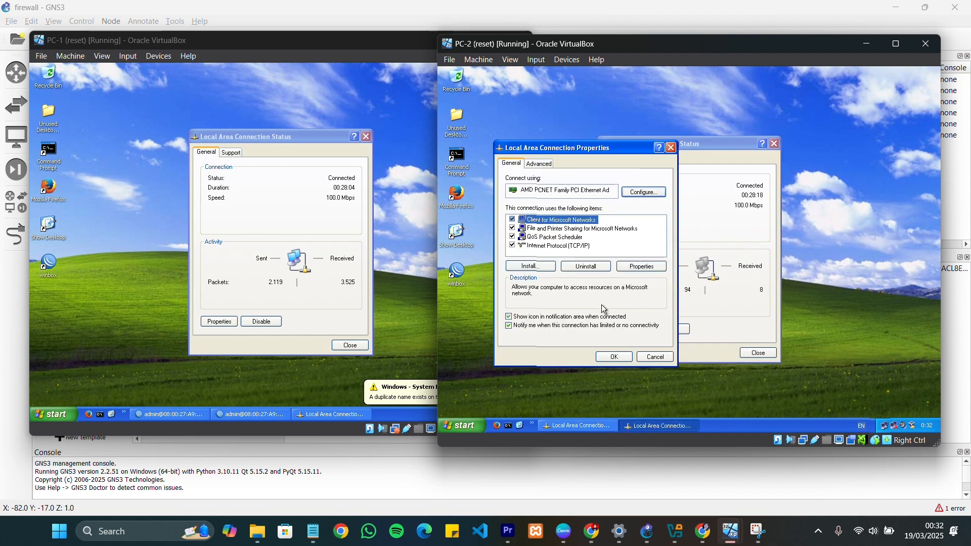
double_click(568, 251)
Switch PC-2 to a manual IP address of 192.168.1.2 with subnet mask 255.255.255.0
left_click(566, 257)
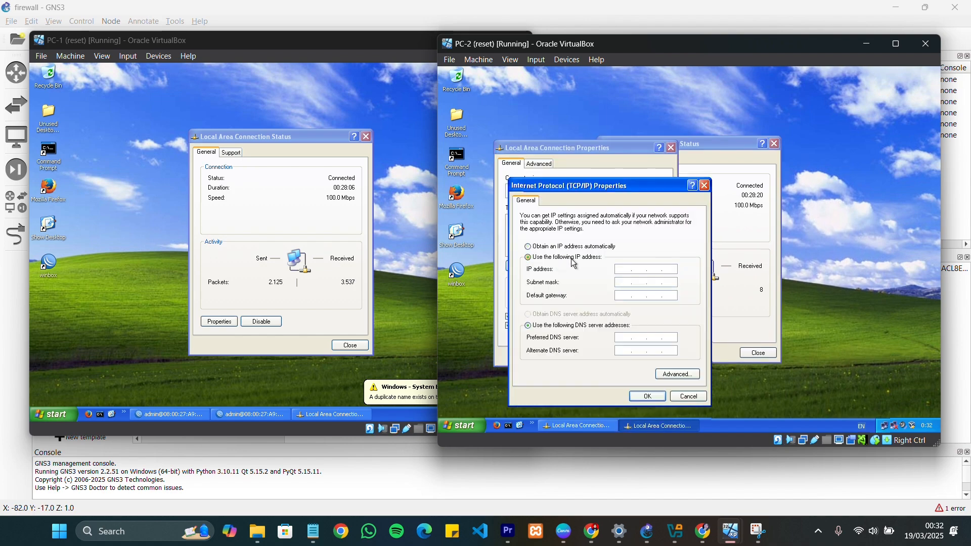
left_click(631, 271)
type("192 . 168 . 1 . 2")
key("Tab")
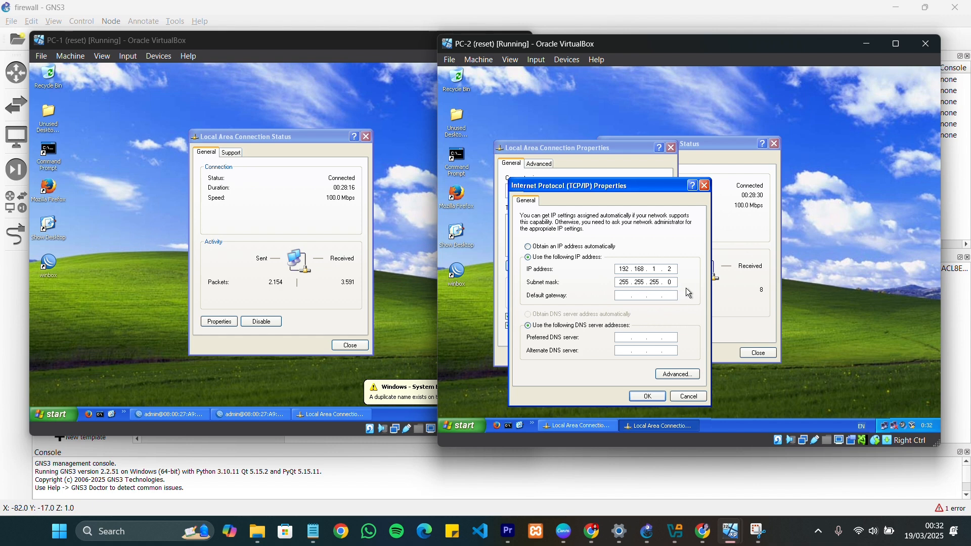
Set PC-2's default gateway to 192.168.1.254
left_click(624, 298)
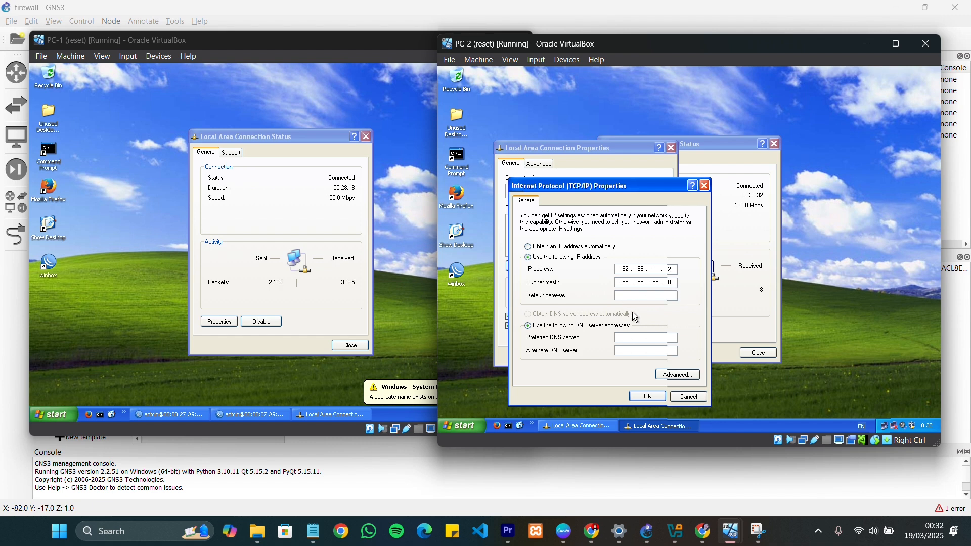
type("192.168.1.2")
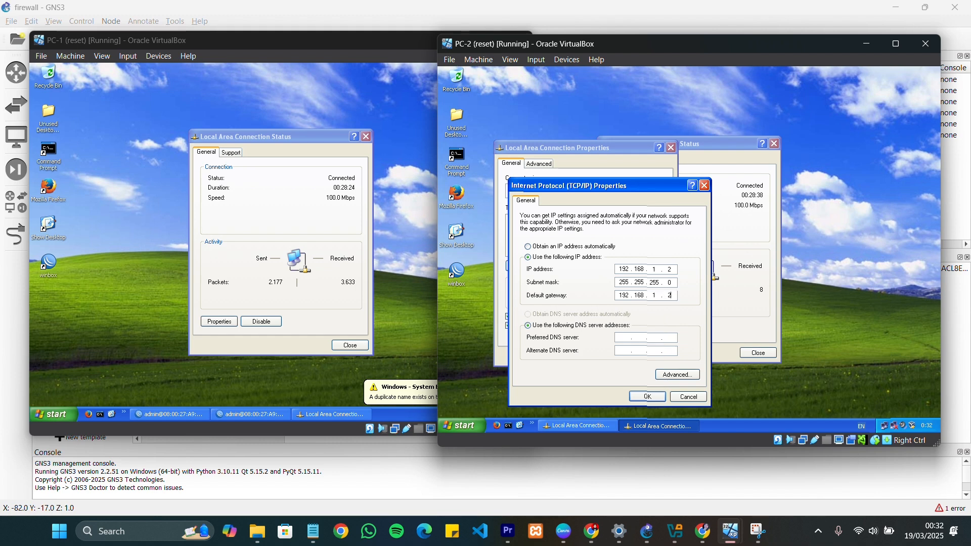
type("54")
Set PC-2's preferred DNS server to 192.168.1.254, apply the connection settings and close the status window
left_click(630, 343)
type("192.168.1.254")
key("Return")
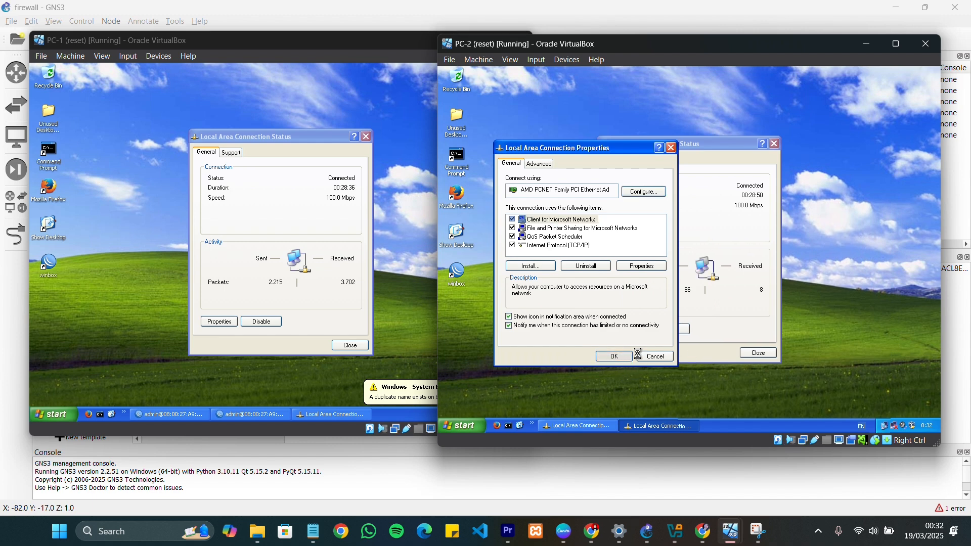
left_click(629, 357)
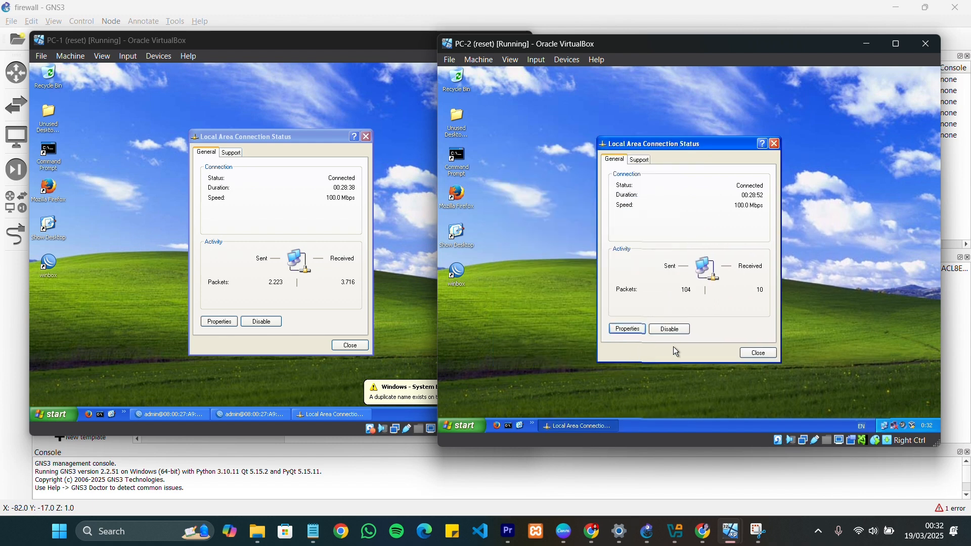
left_click(759, 353)
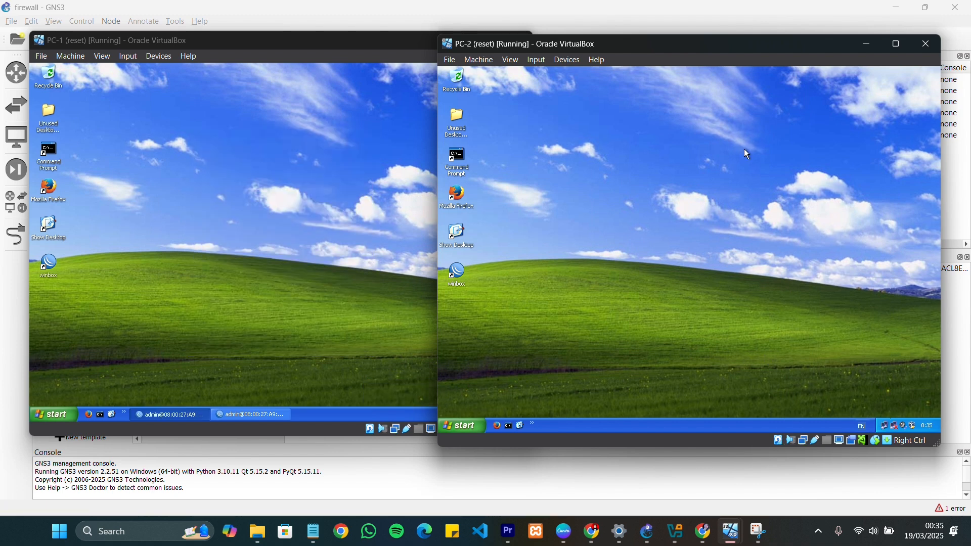
Open a command prompt on PC-1 and ping the router gateway at 192.168.1.254
double_click(49, 165)
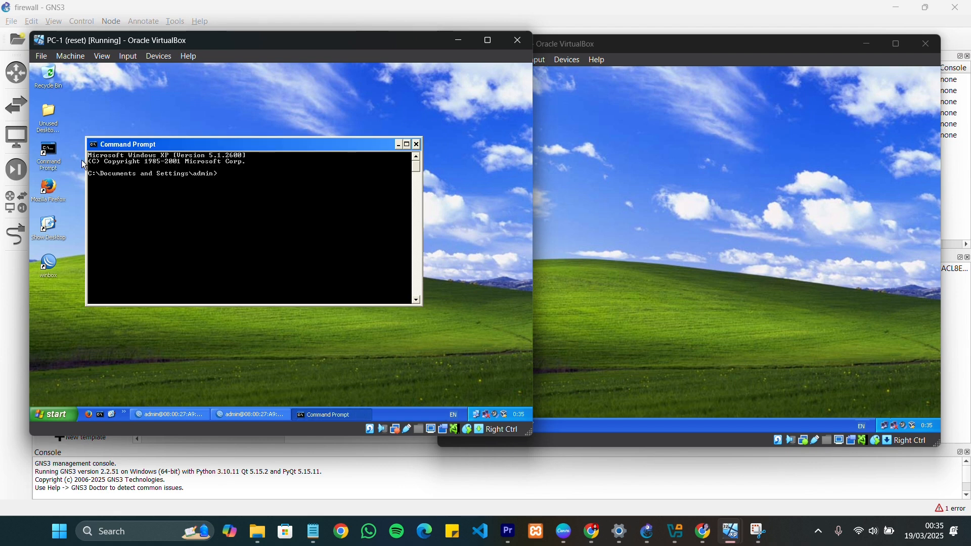
type("ping 192.168.1.254")
key("Return")
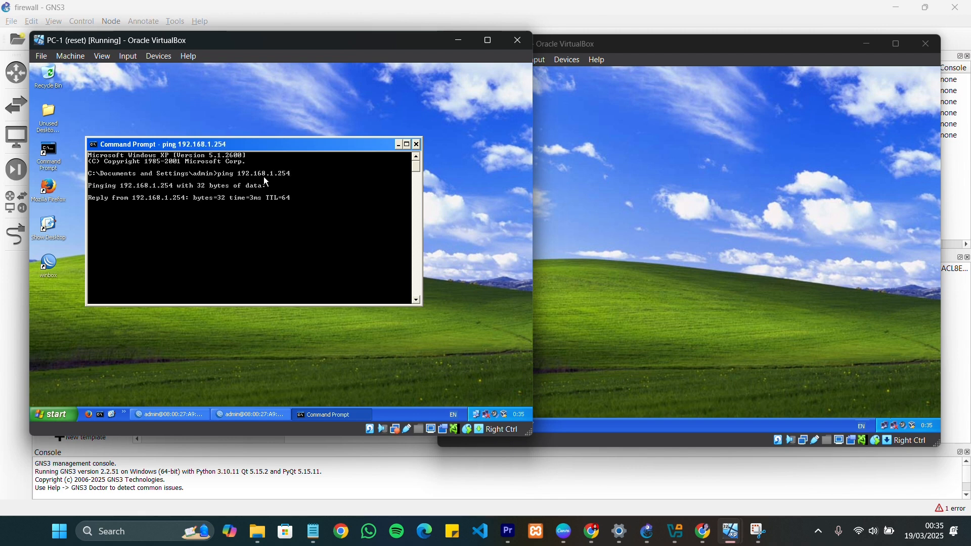
Open a command prompt on PC-2 and ping the router gateway at 192.168.1.254
left_click(611, 198)
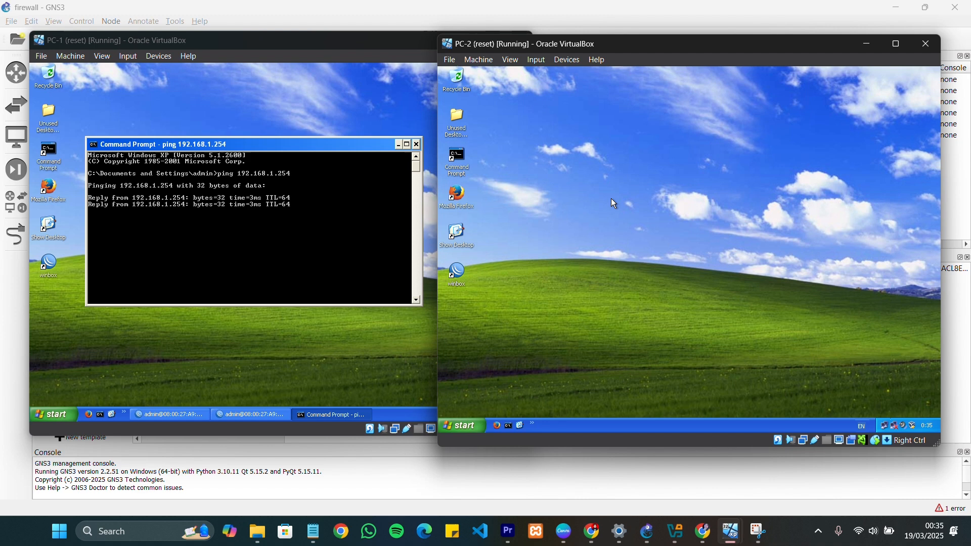
double_click(464, 154)
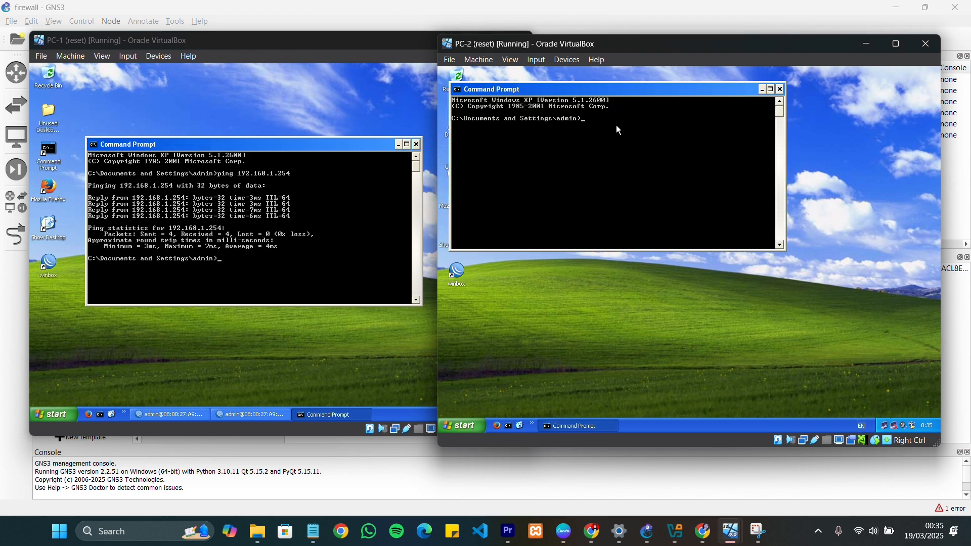
type("ping 192.168.1.254")
key("Return")
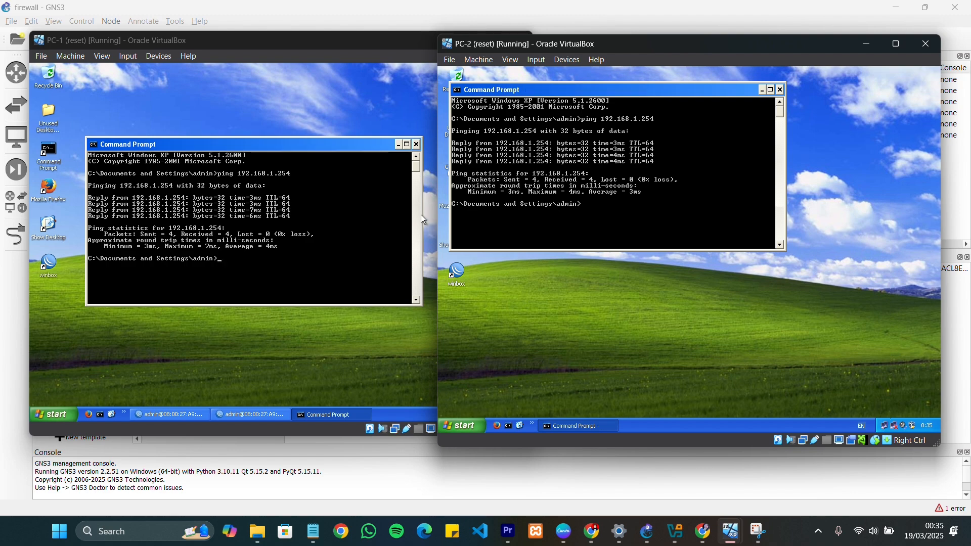
Ping 8.8.8.8 from PC-1's command prompt to test internet access
left_click(281, 259)
type("ping")
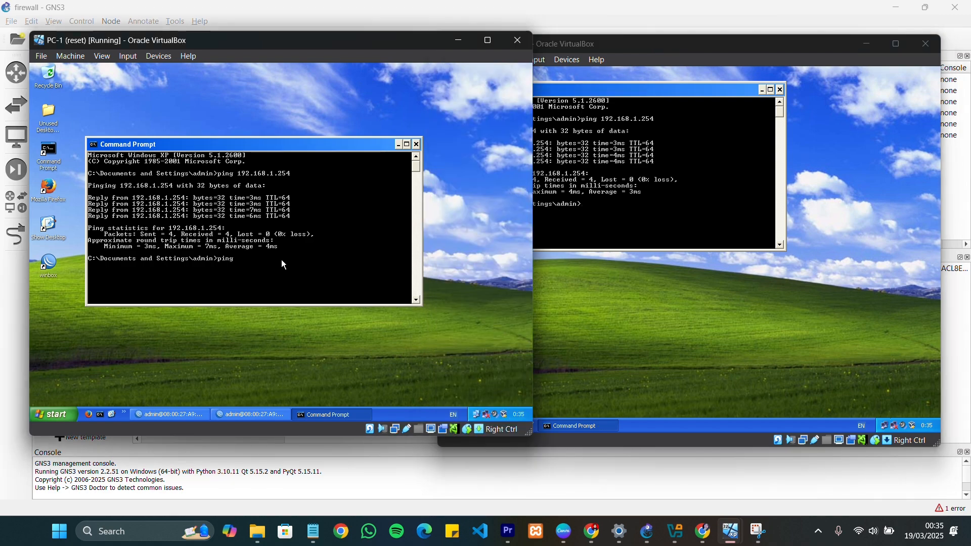
type(" 8.8.8.8")
key("Return")
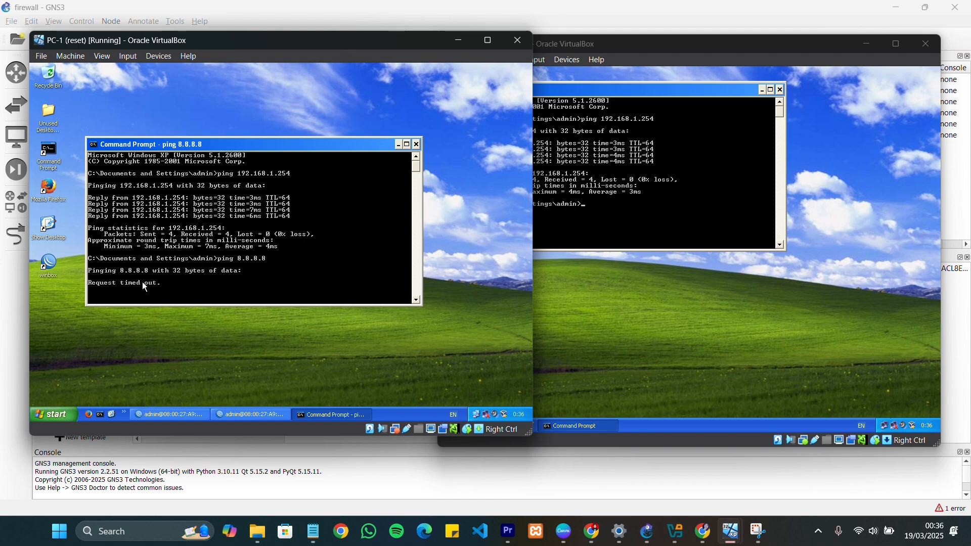
Run the same internet test from PC-2's command prompt by pinging 8.8.8.8
left_click(630, 175)
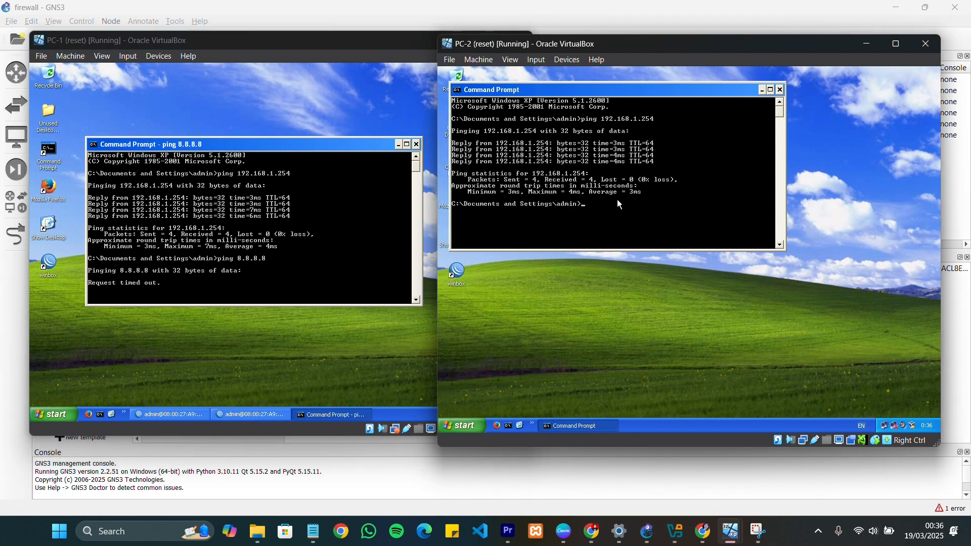
type("ping ")
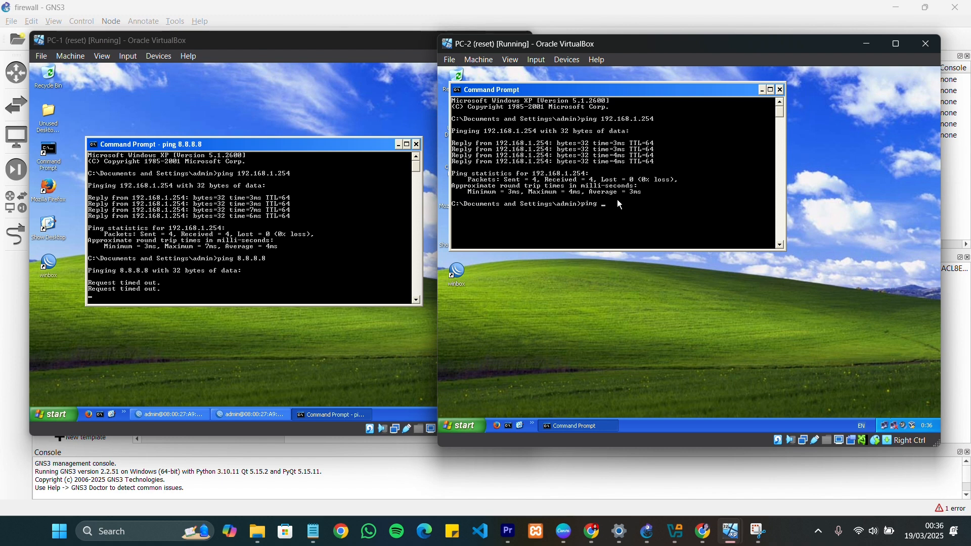
type("8.8.8.8")
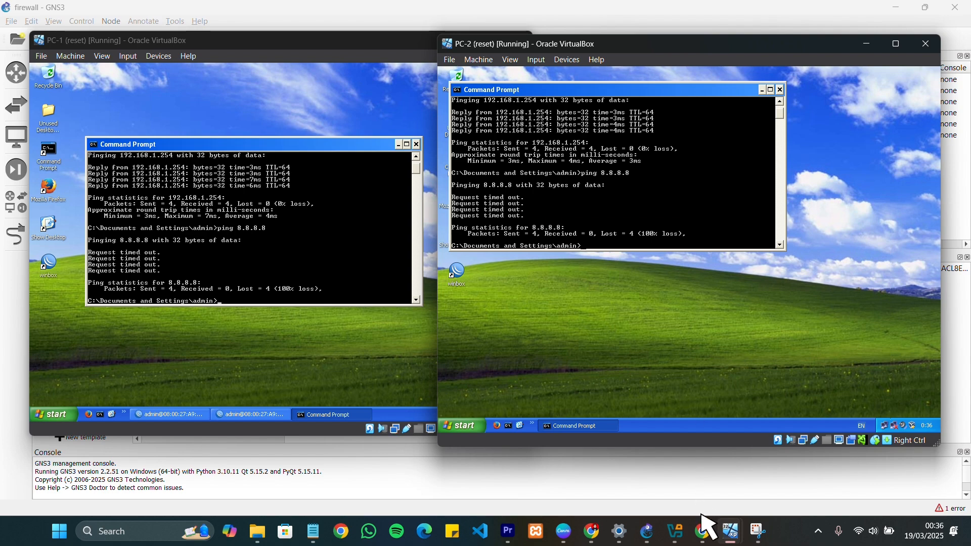
Switch to Chrome to review the fw1.jpg network topology diagram, and return to the virtual machines
left_click(704, 532)
left_click(703, 529)
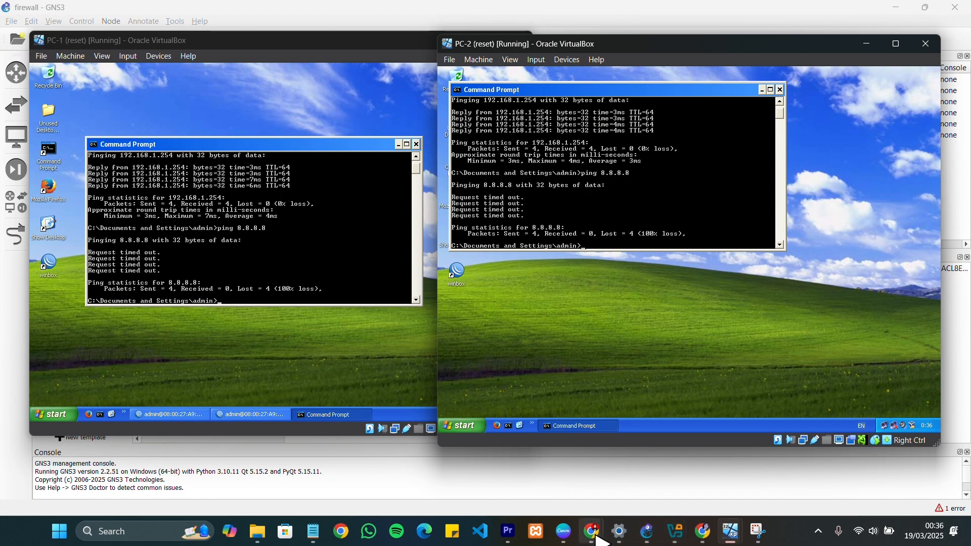
mouse_move(592, 529)
left_click(640, 476)
left_click(602, 316)
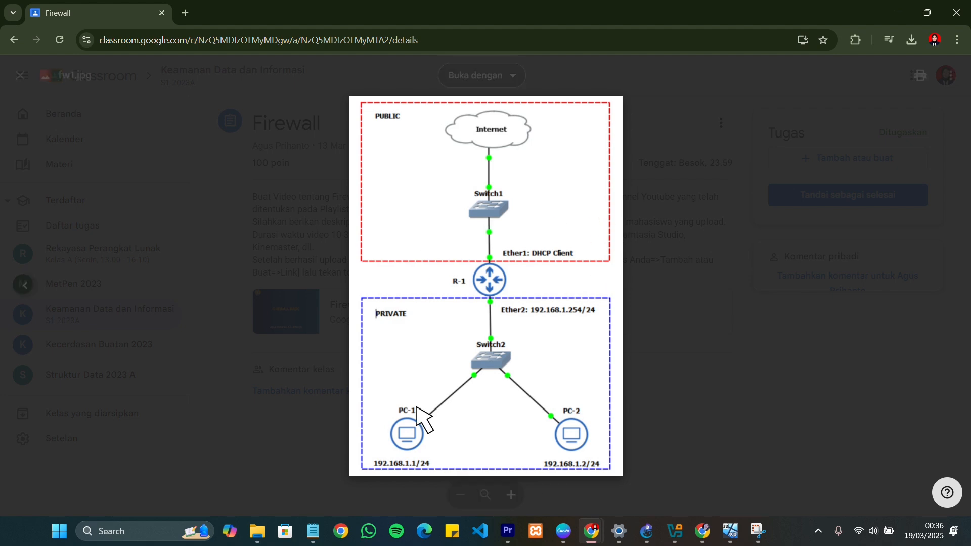
left_click(901, 15)
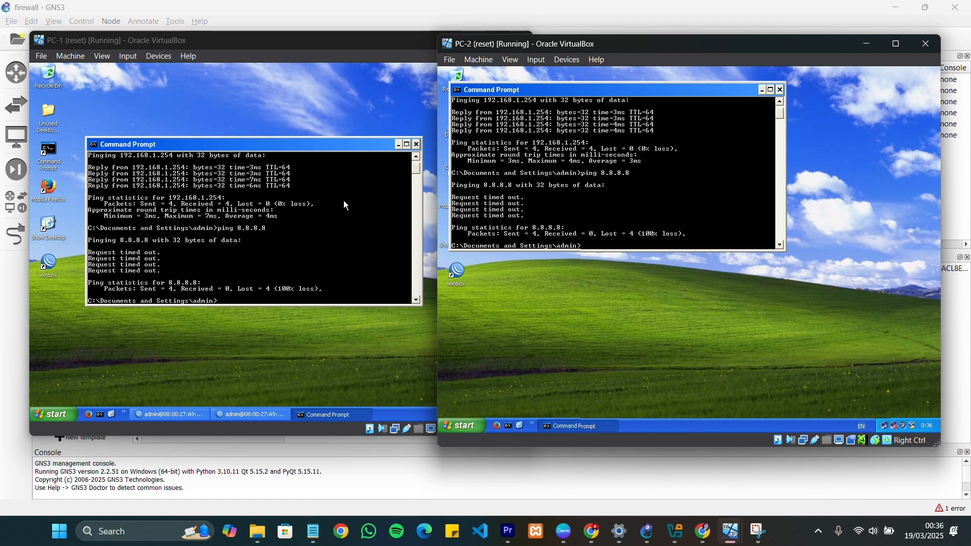
In WinBox on PC-1, start a new firewall NAT rule with chain srcnat and outgoing interface ether1
left_click(217, 82)
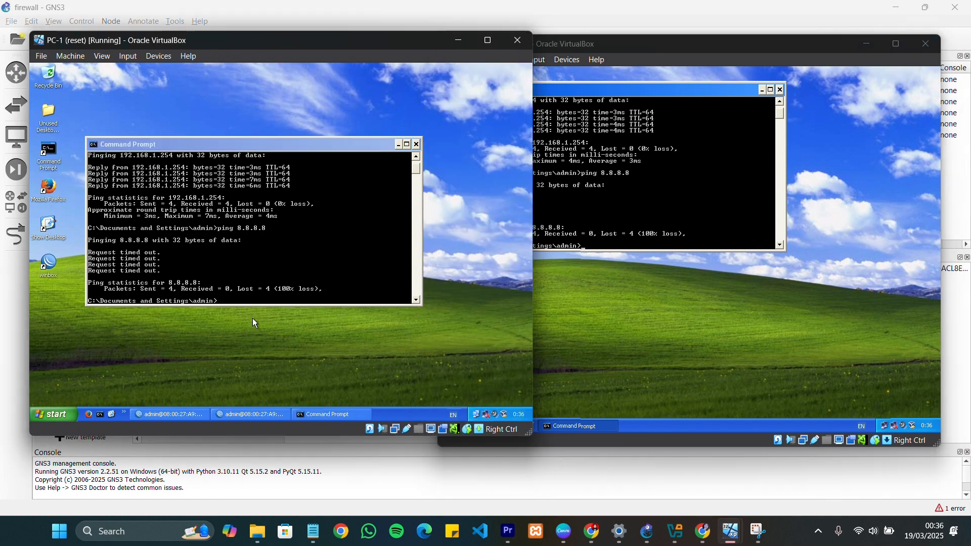
left_click(267, 417)
left_click(146, 160)
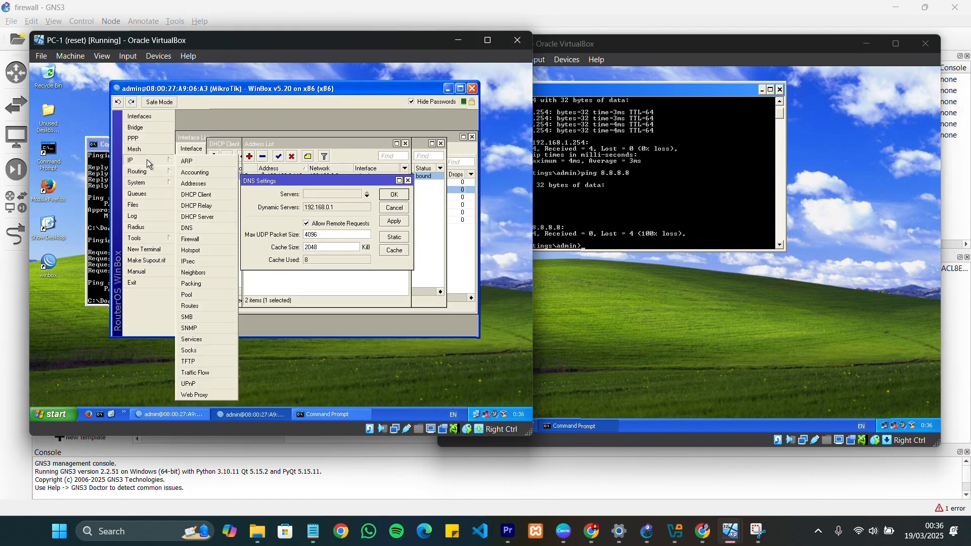
left_click(213, 240)
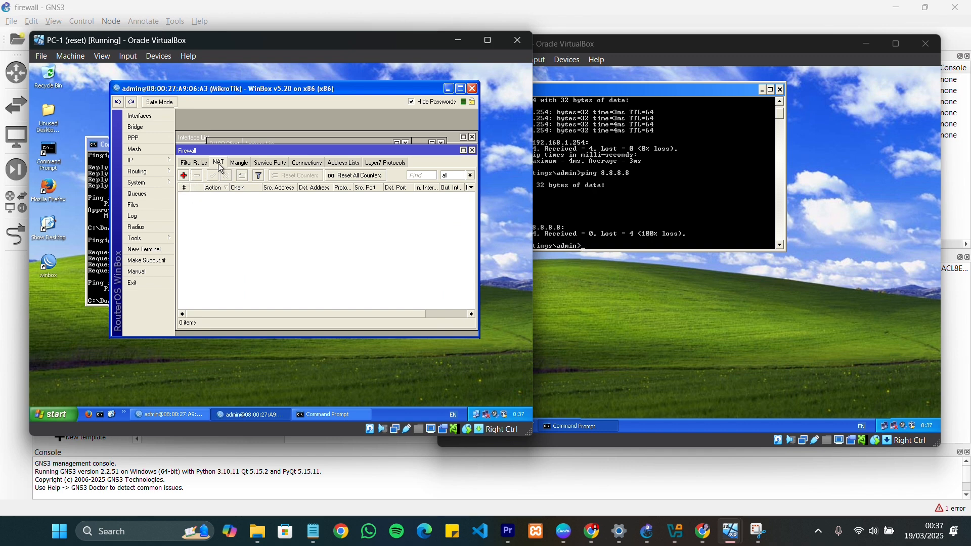
left_click(184, 176)
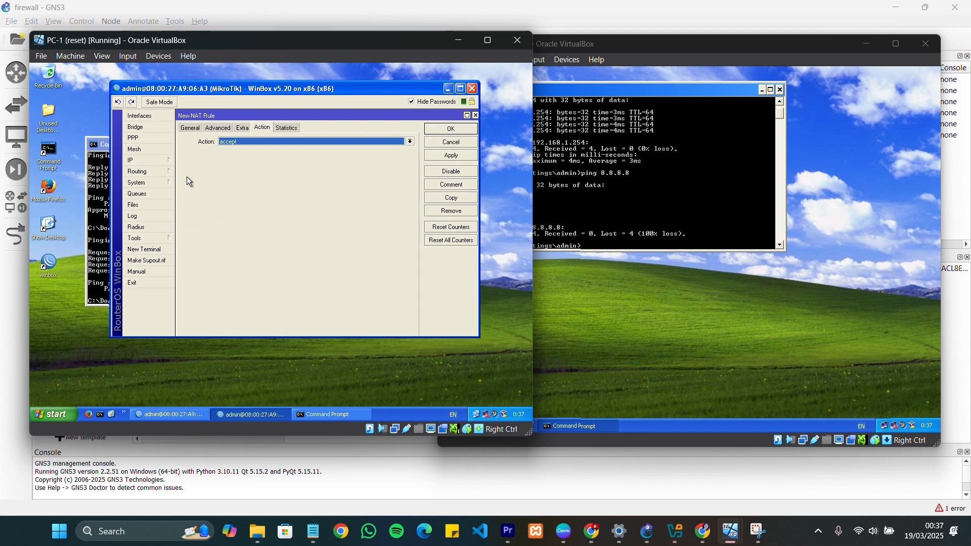
left_click(190, 128)
left_click(411, 142)
left_click(242, 162)
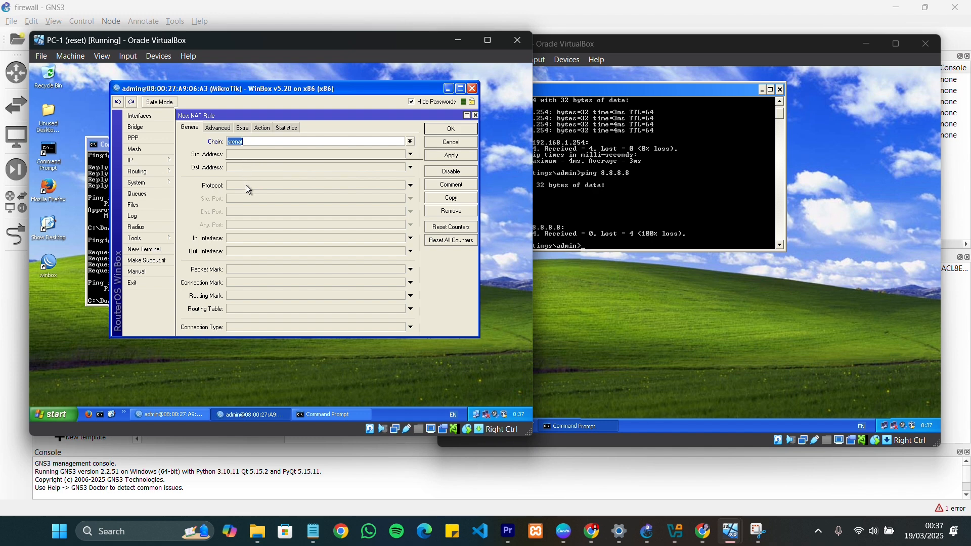
left_click(254, 252)
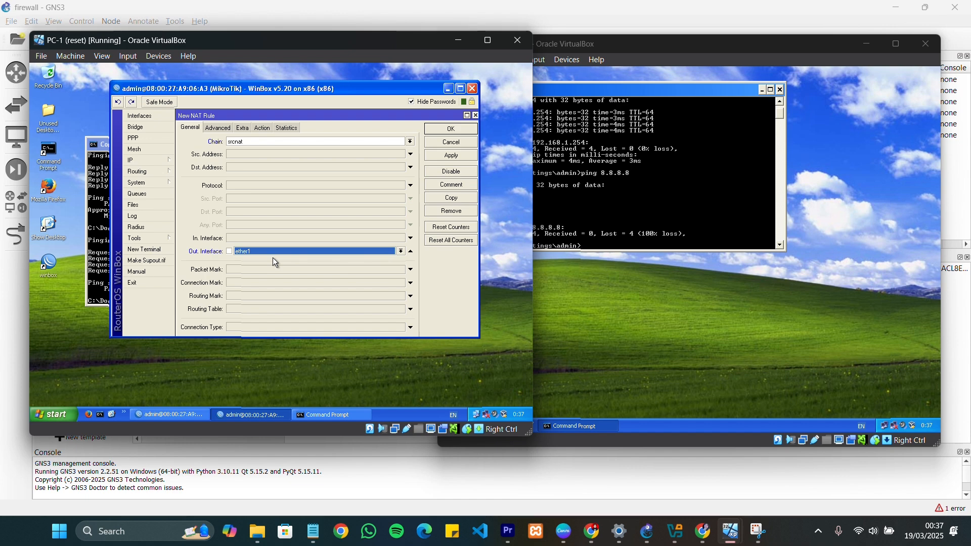
Set the new NAT rule's action to masquerade and save the rule
left_click(262, 128)
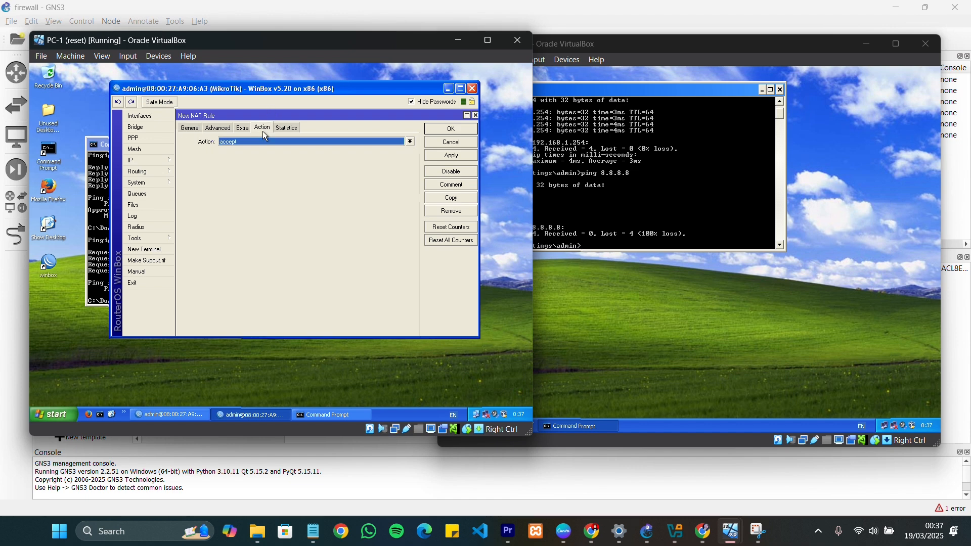
left_click(269, 142)
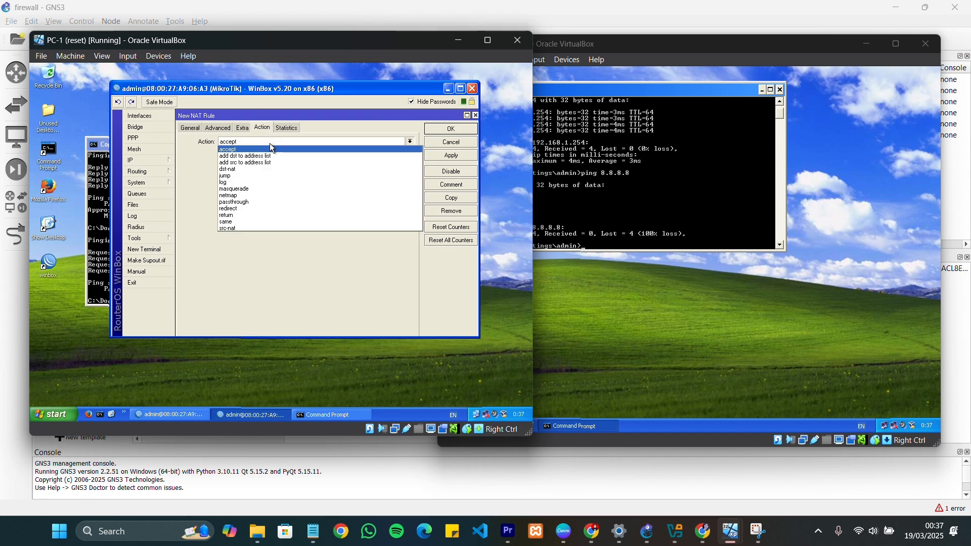
left_click(251, 190)
left_click(452, 129)
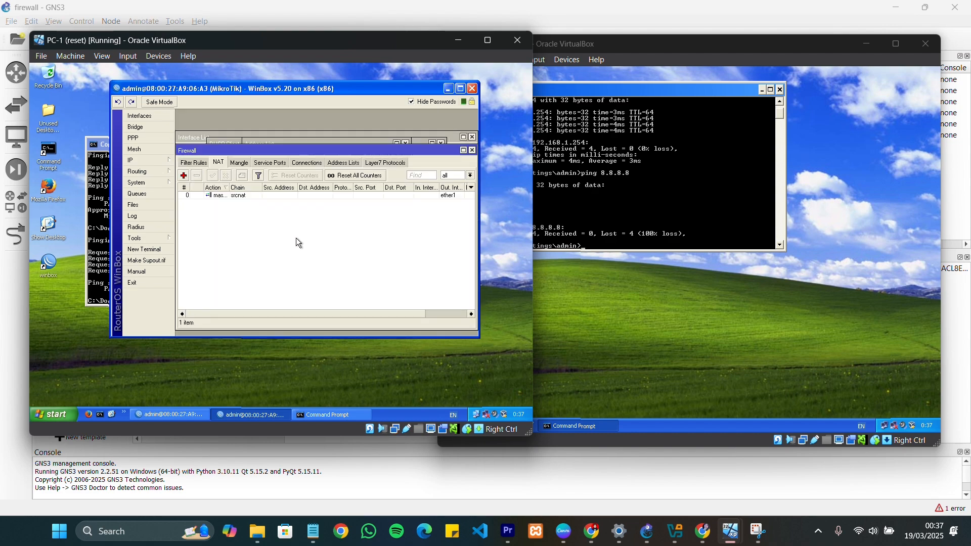
Repeat the ping to 8.8.8.8 from PC-1 to test internet access through the masquerade rule
left_click(93, 274)
scroll(234, 275, "down", 4)
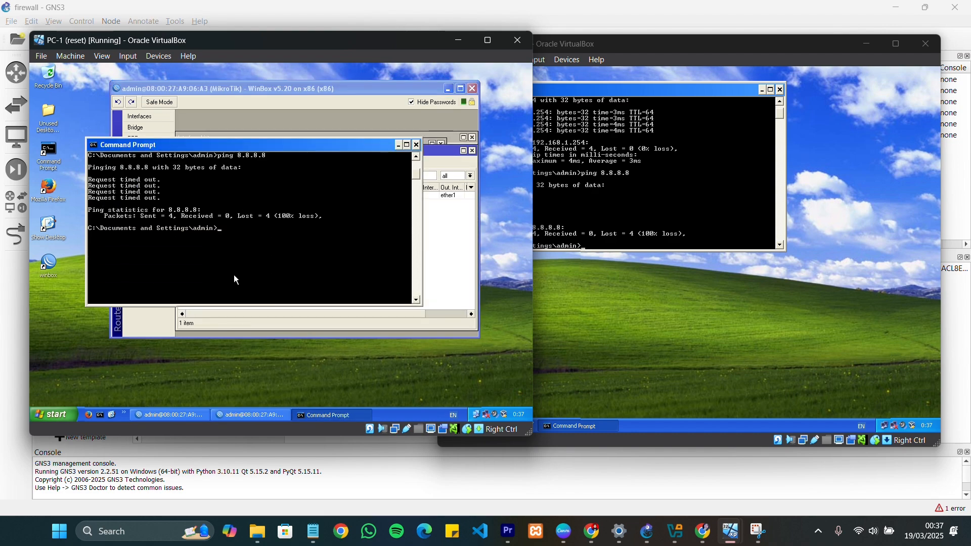
key("Up")
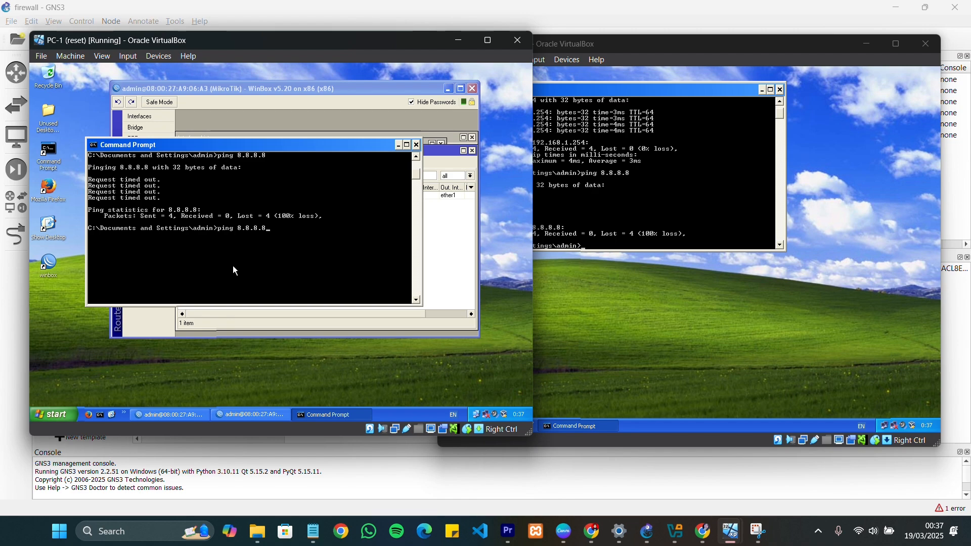
key("Return")
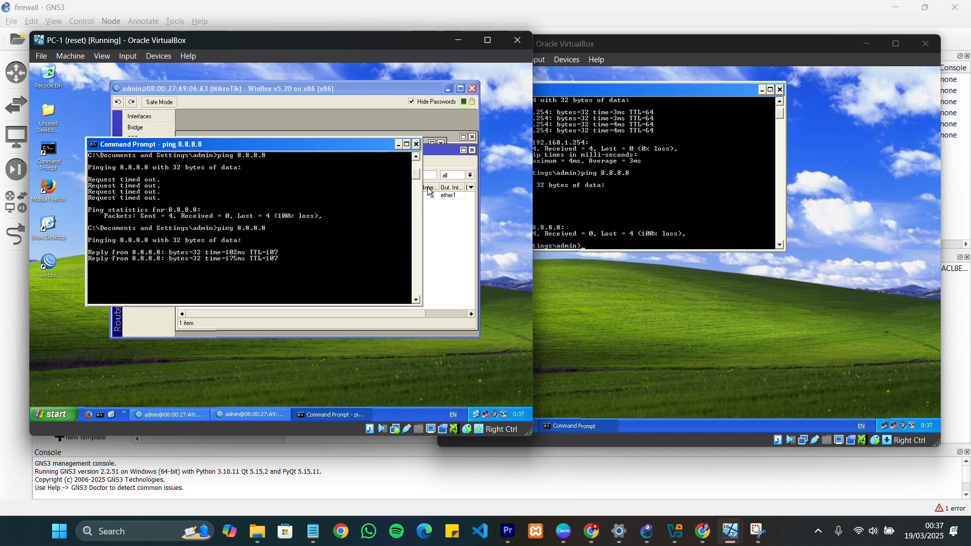
Repeat the ping to 8.8.8.8 from PC-2's command prompt
left_click(603, 193)
scroll(603, 193, "down", 2)
scroll(605, 193, "down", 4)
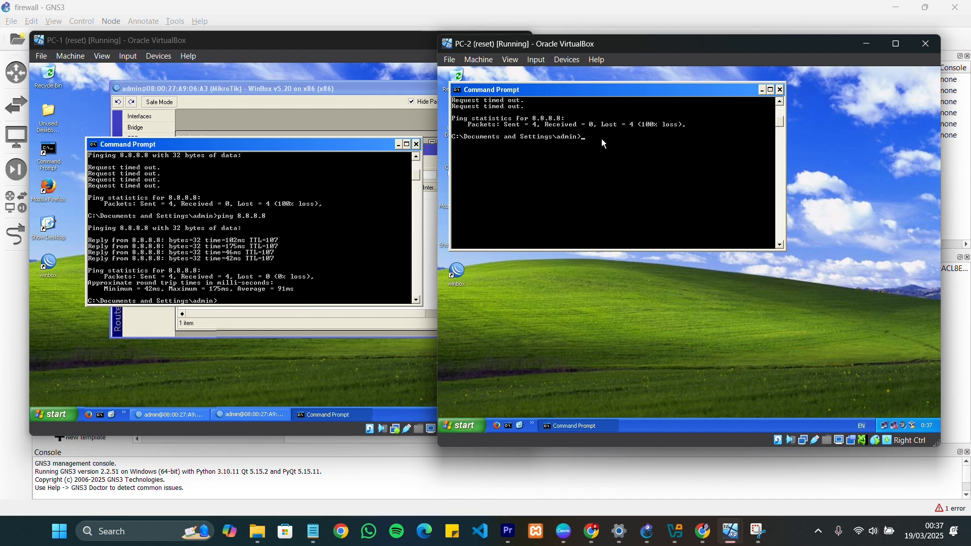
key("Return")
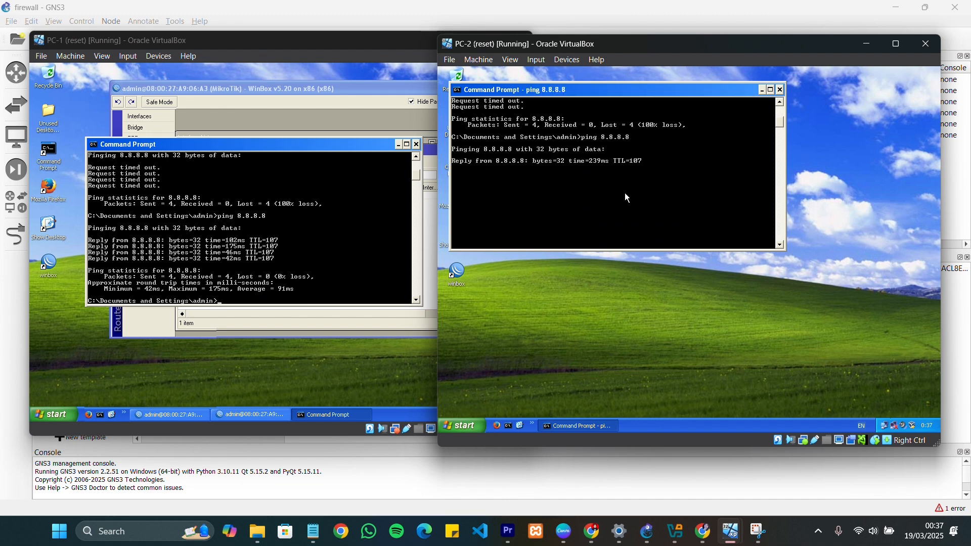
Ping google.co.id from PC-2 to test name resolution
scroll(254, 259, "down", 3)
key("Up")
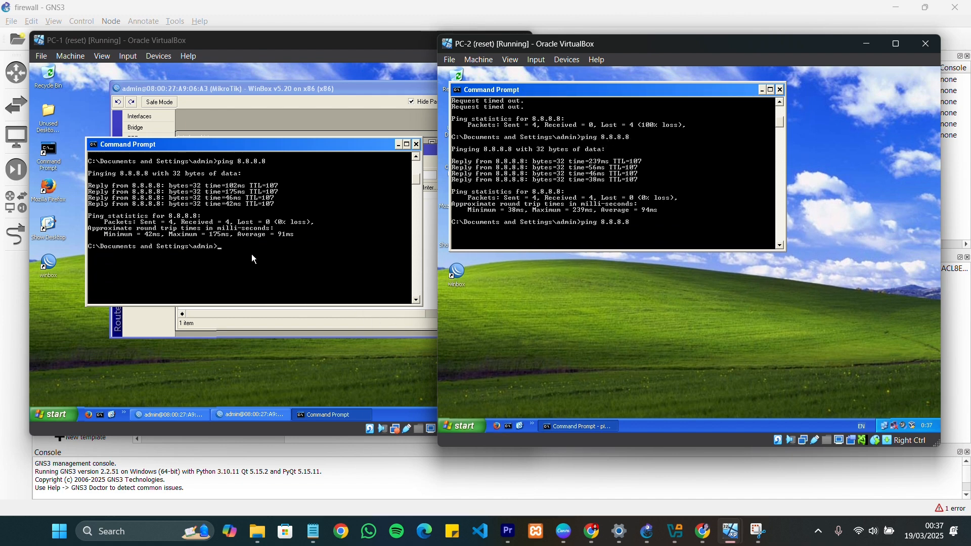
key("BackSpace")
key("BackSpace")
key("BackSpace")
key("BackSpace")
key("BackSpace")
key("BackSpace")
key("BackSpace")
key("BackSpace")
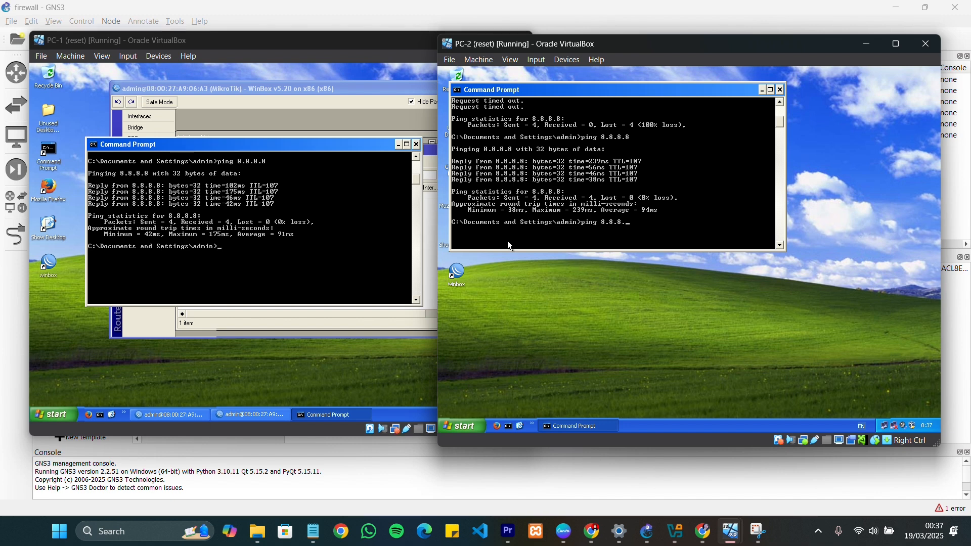
type("googl")
type("e.")
type("ci")
type("o.i")
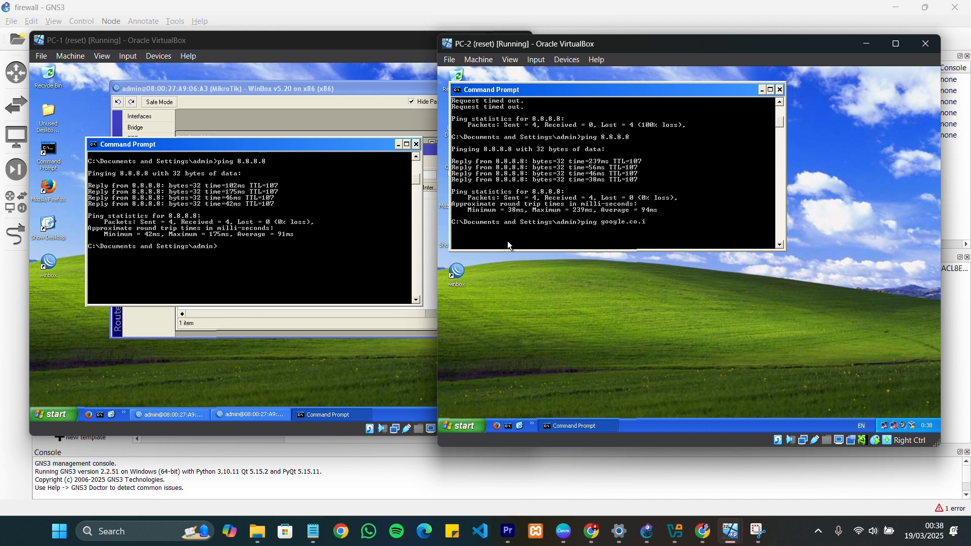
type("d")
key("Return")
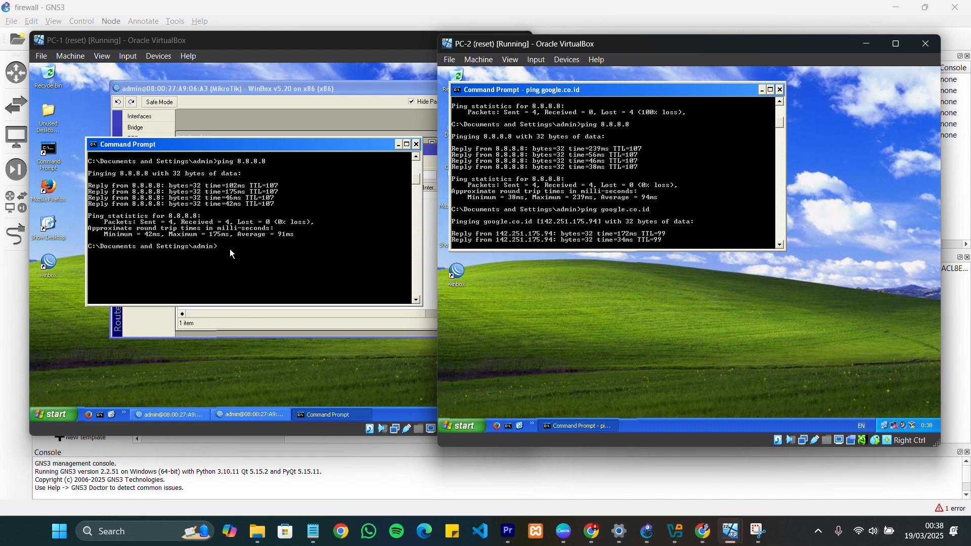
Ping google.co.id from PC-1's command prompt
left_click(236, 248)
key("BackSpace")
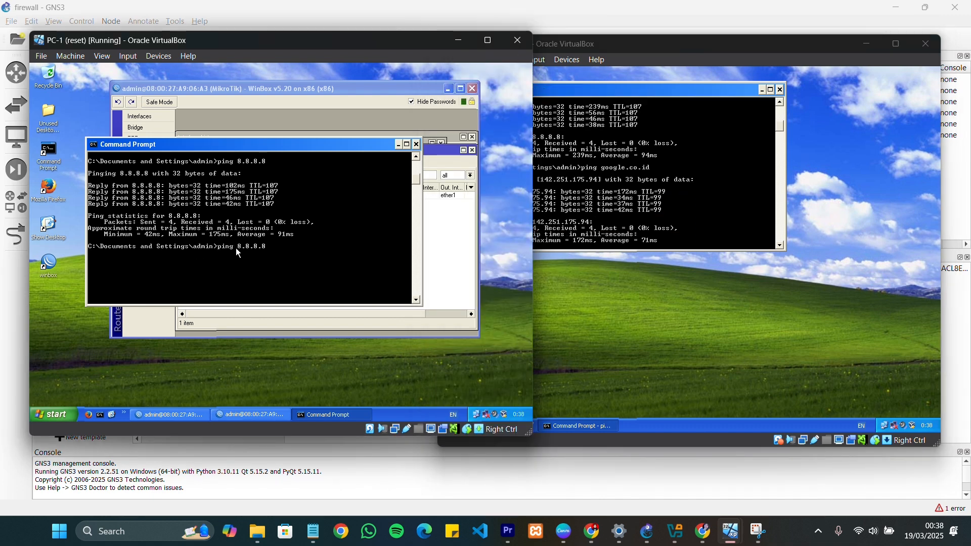
key("BackSpace")
key("BackSpace")
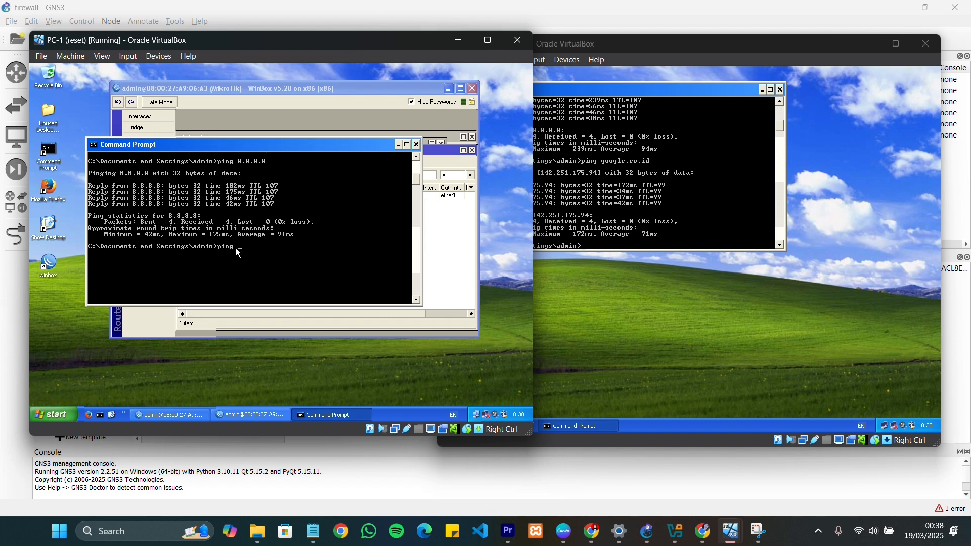
type("google.co.id")
key("Return")
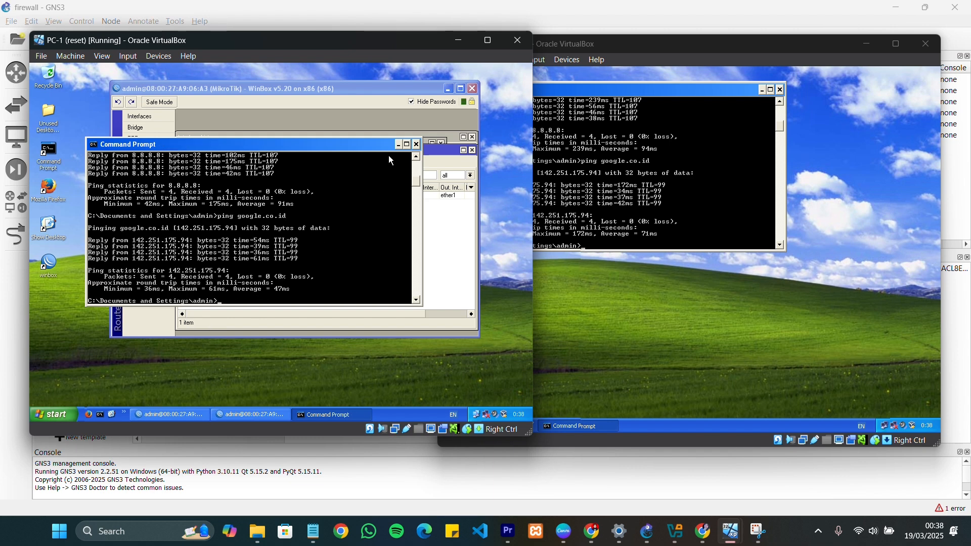
Minimize the command prompt and WinBox on PC-1 and the command prompt on PC-2
left_click(398, 145)
left_click(448, 88)
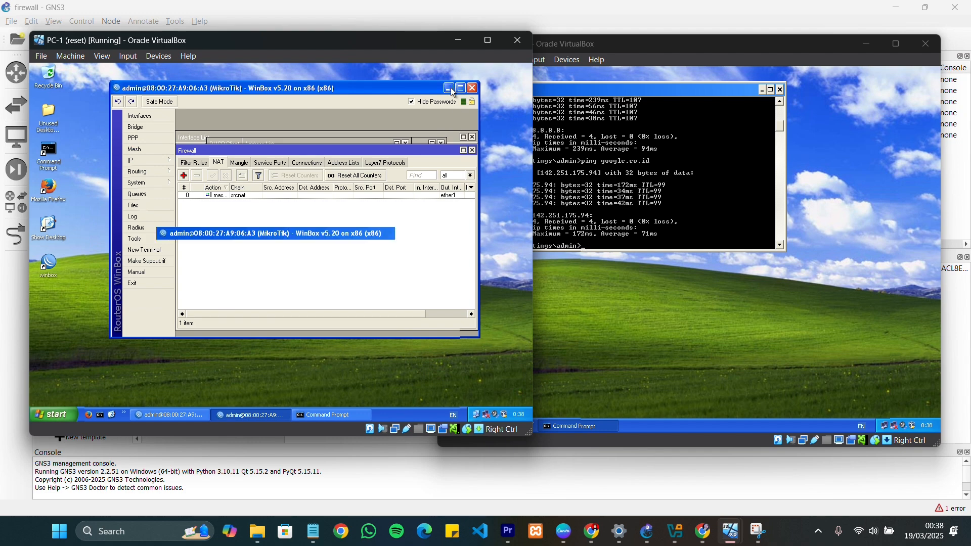
left_click(739, 89)
left_click(761, 90)
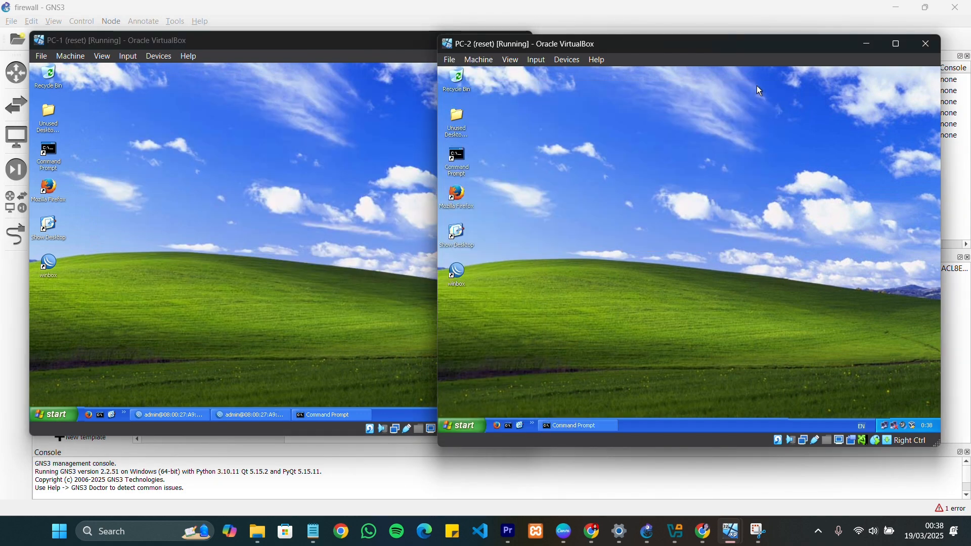
Launch Mozilla Firefox on PC-1, search for "sapi" and open the black-and-white cow image from the results
left_click(54, 192)
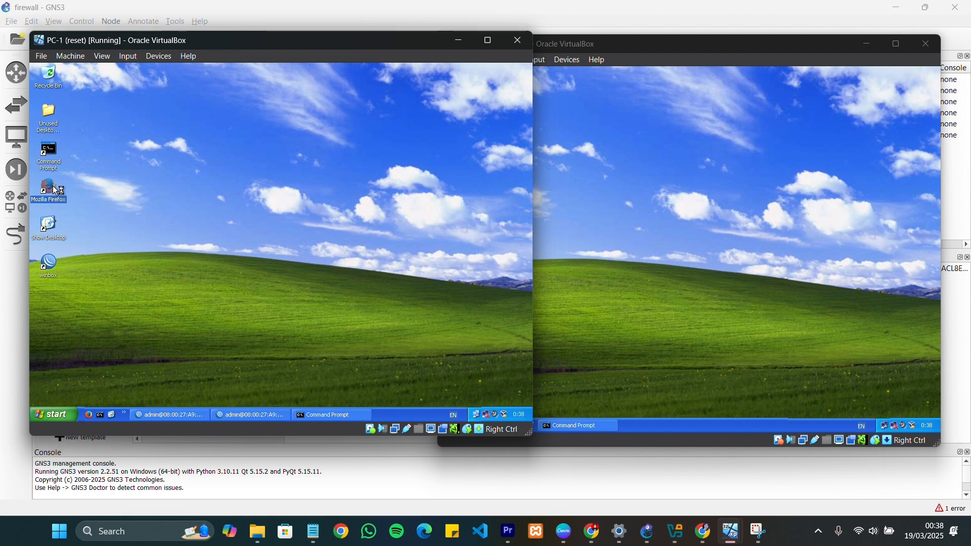
double_click(56, 191)
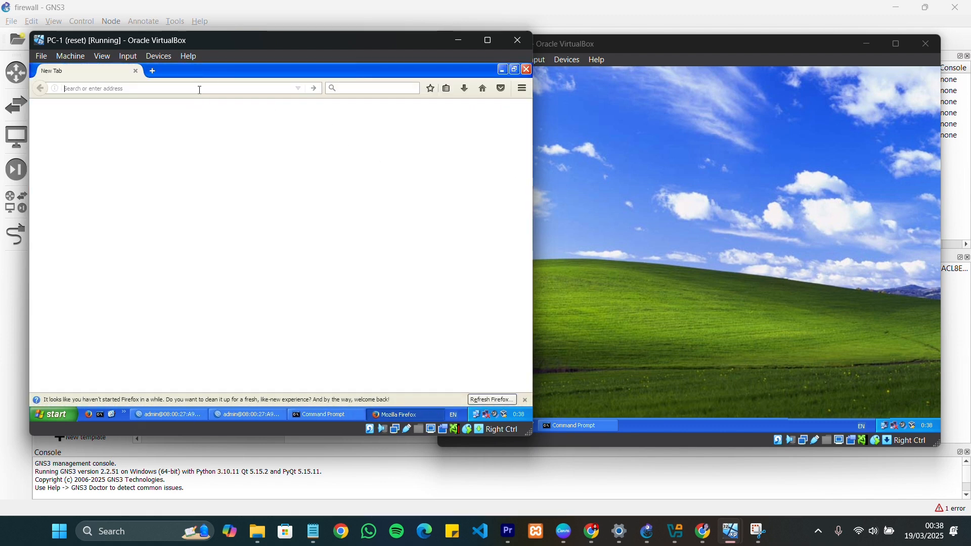
type("sapi")
key("Return")
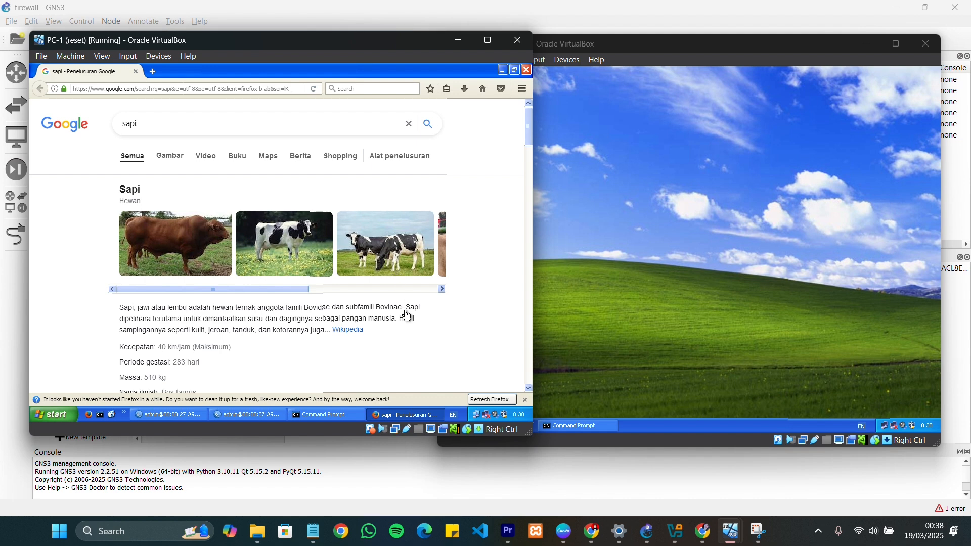
left_click(277, 224)
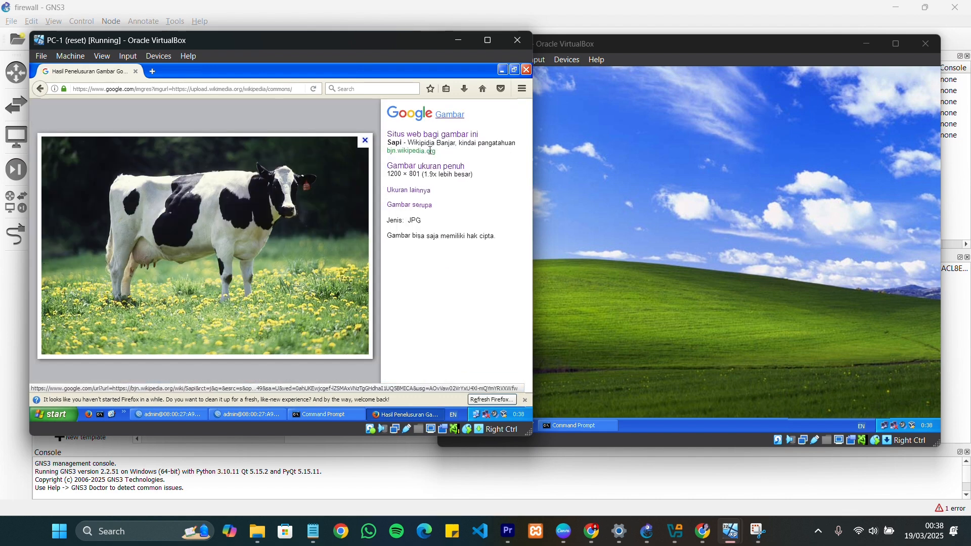
Launch Mozilla Firefox on PC-2 and search for "sapi"
left_click(575, 171)
double_click(458, 194)
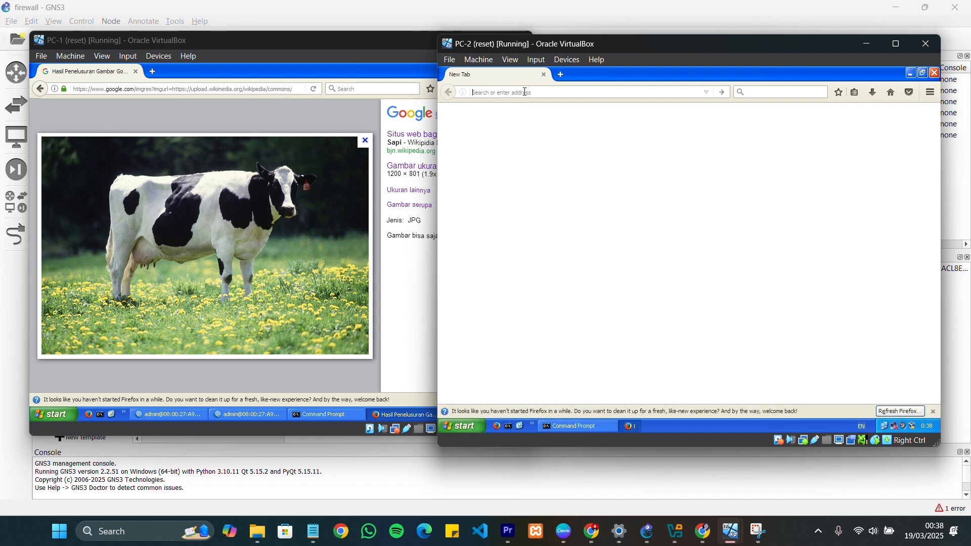
type("sapi")
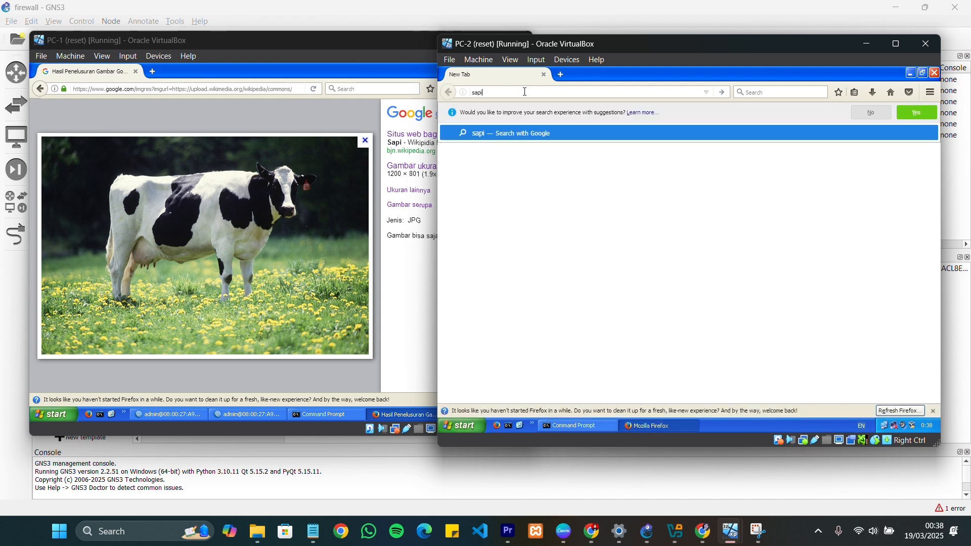
key("Return")
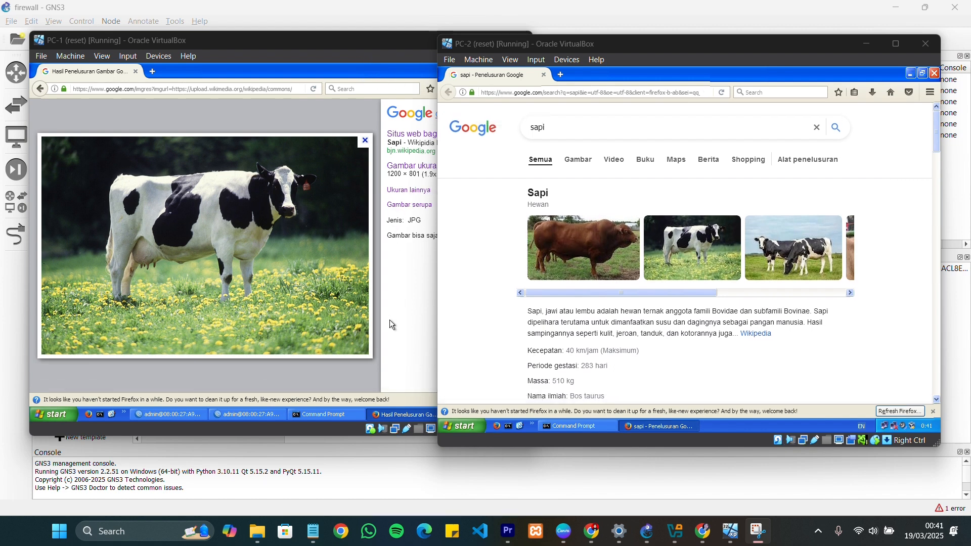
Minimize Firefox on PC-1, restore WinBox and show the firewall's filter rules
left_click(293, 55)
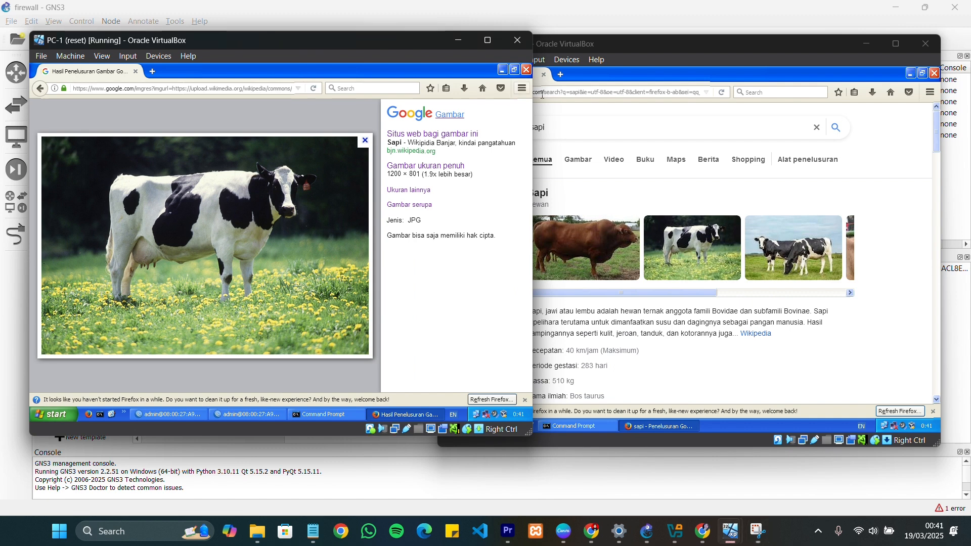
left_click(503, 70)
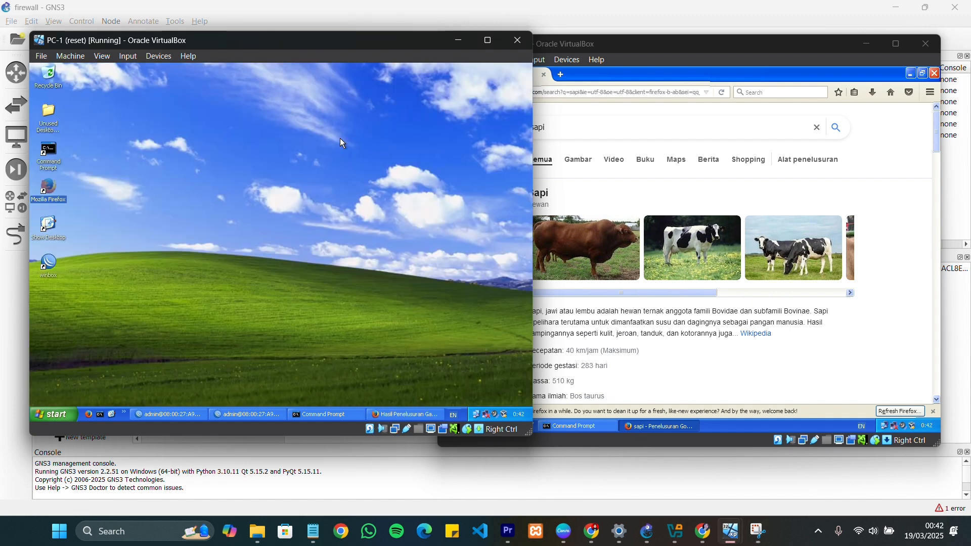
left_click(229, 416)
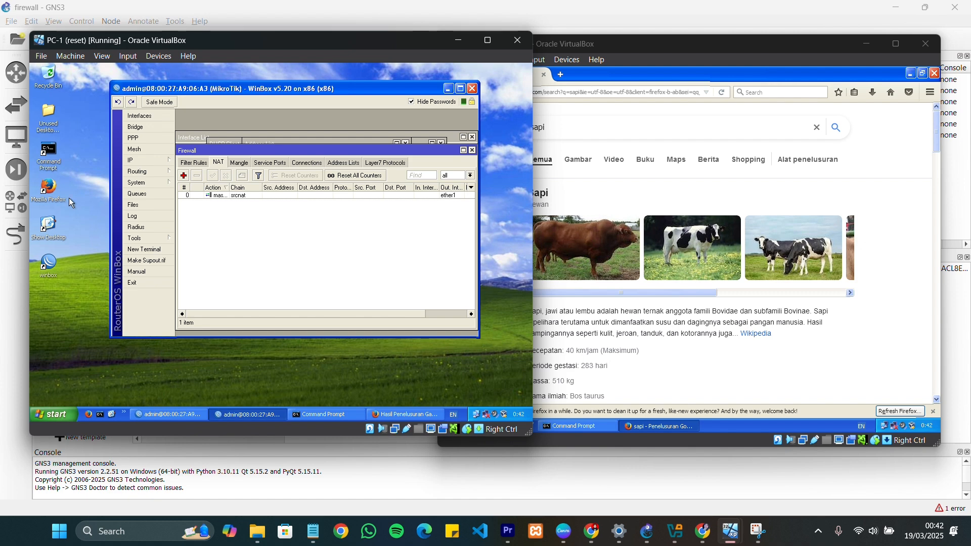
left_click_drag(257, 151, 256, 140)
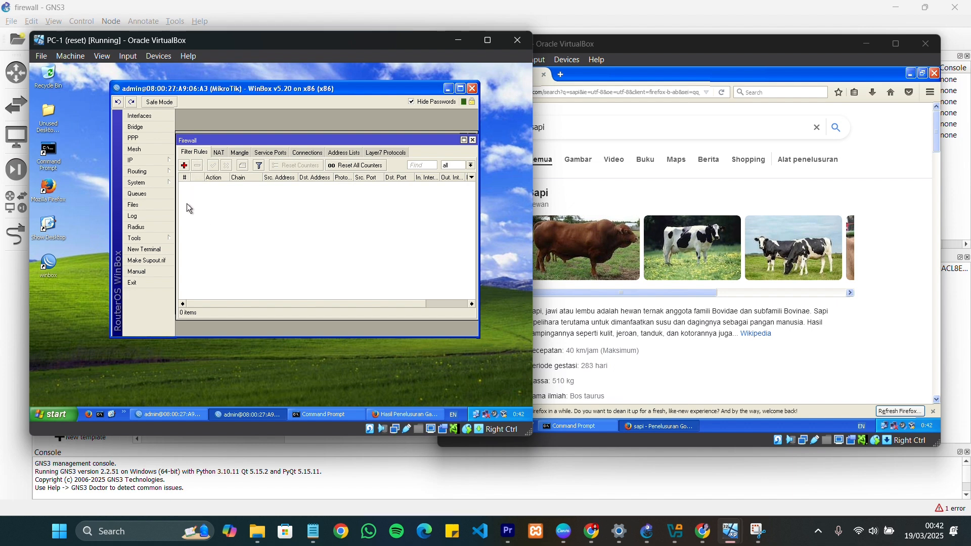
Start a new forward-chain filter rule with source address 192.168.1.2 and protocol 6 (tcp)
left_click(184, 166)
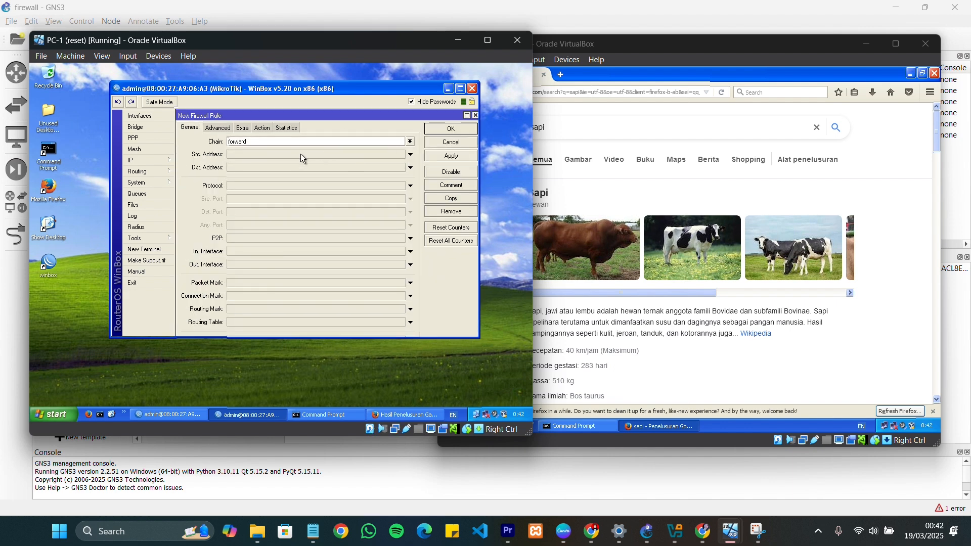
left_click(255, 155)
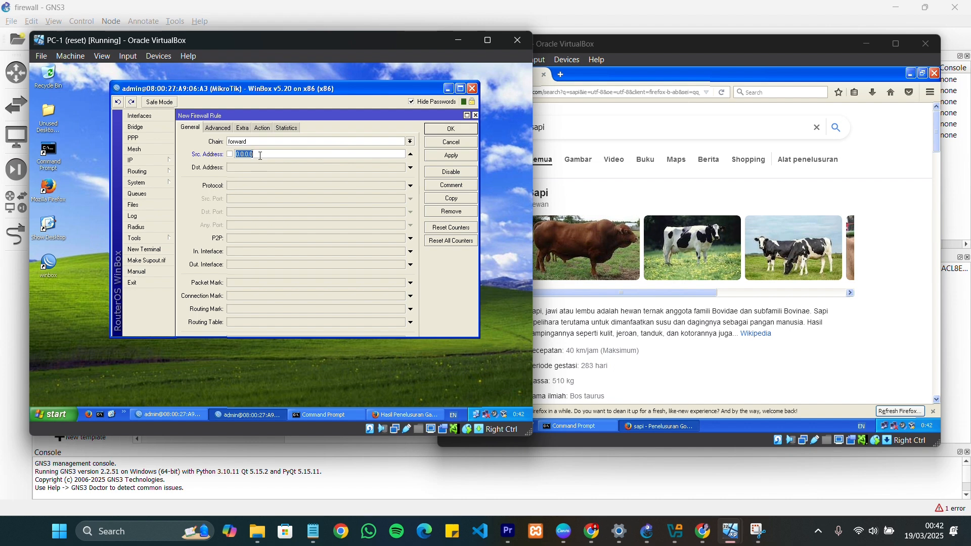
type("192.168.1")
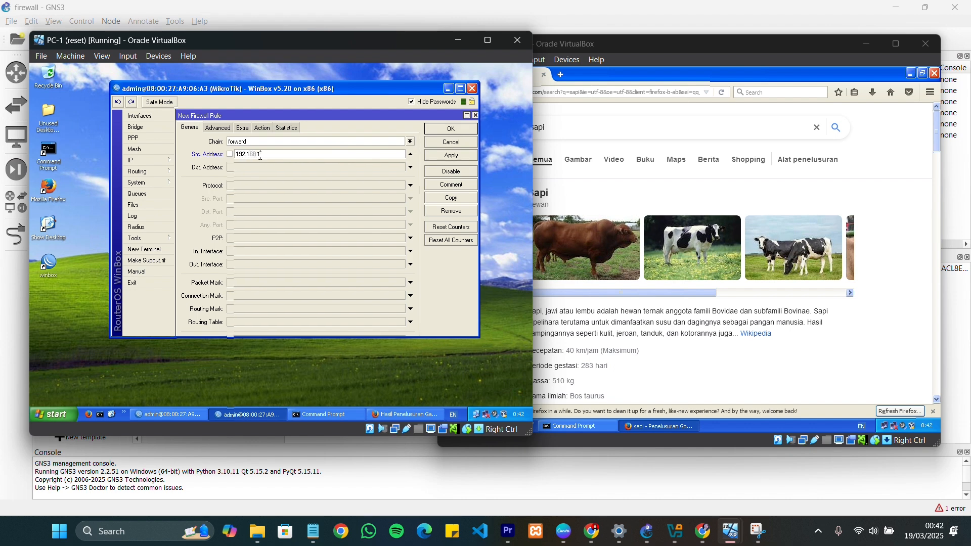
type("2")
left_click(261, 186)
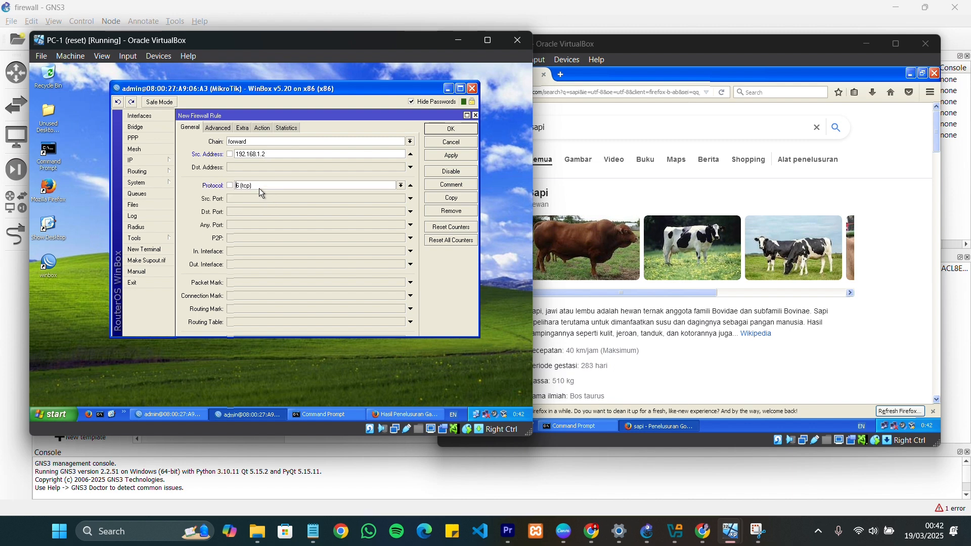
Set the filter rule's destination ports to 80,443 and its action to drop, and save the rule
left_click(248, 213)
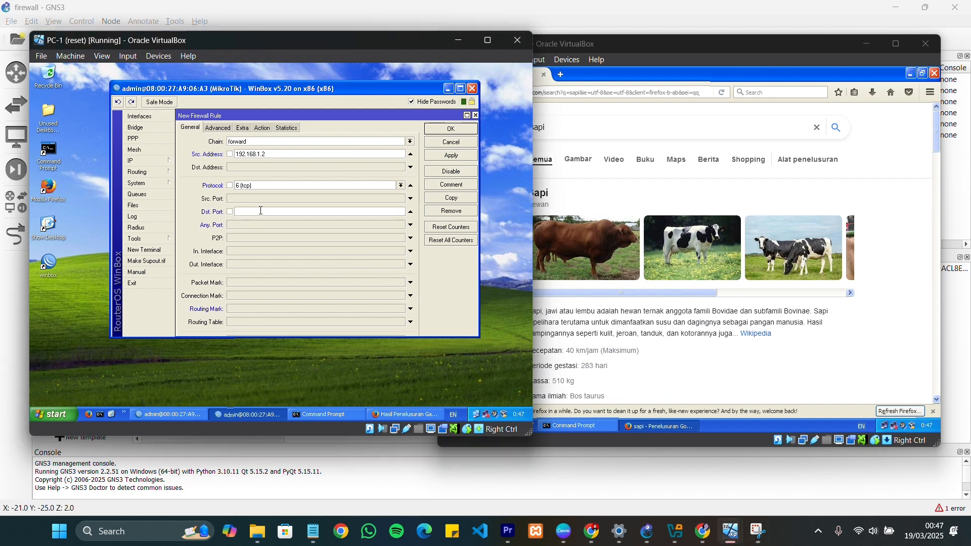
type("80,443")
left_click(265, 129)
left_click(263, 142)
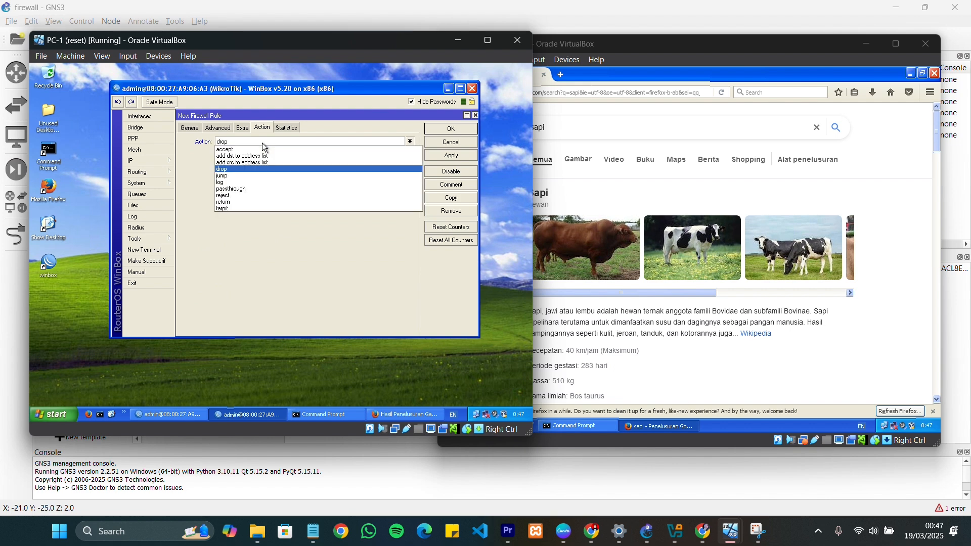
left_click(248, 169)
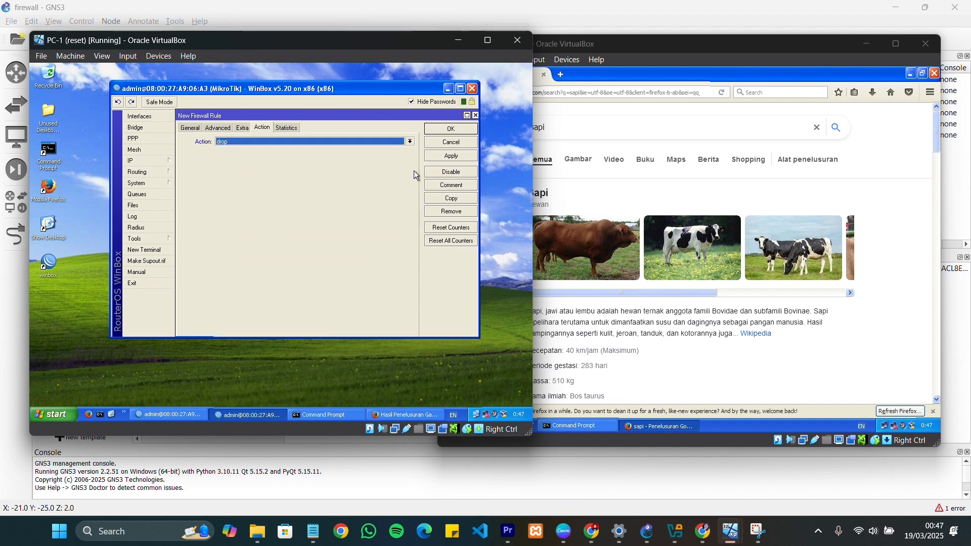
left_click(452, 129)
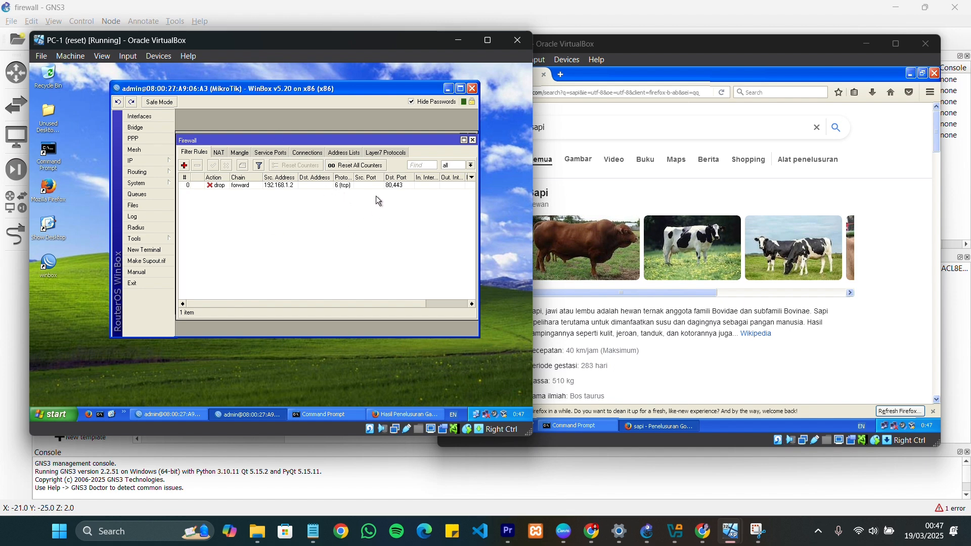
Reload the "sapi" search results in Firefox on PC-2 to test the drop rule
left_click(661, 187)
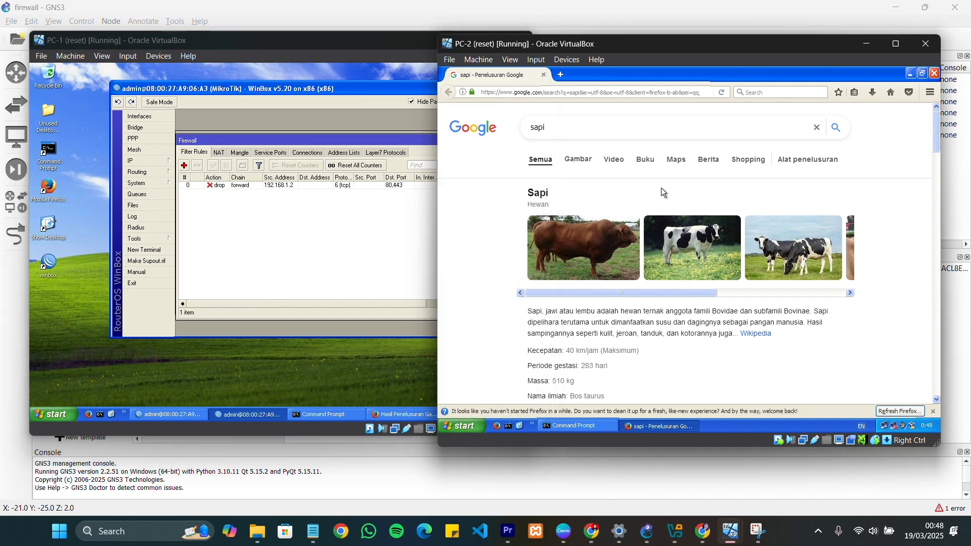
left_click(584, 96)
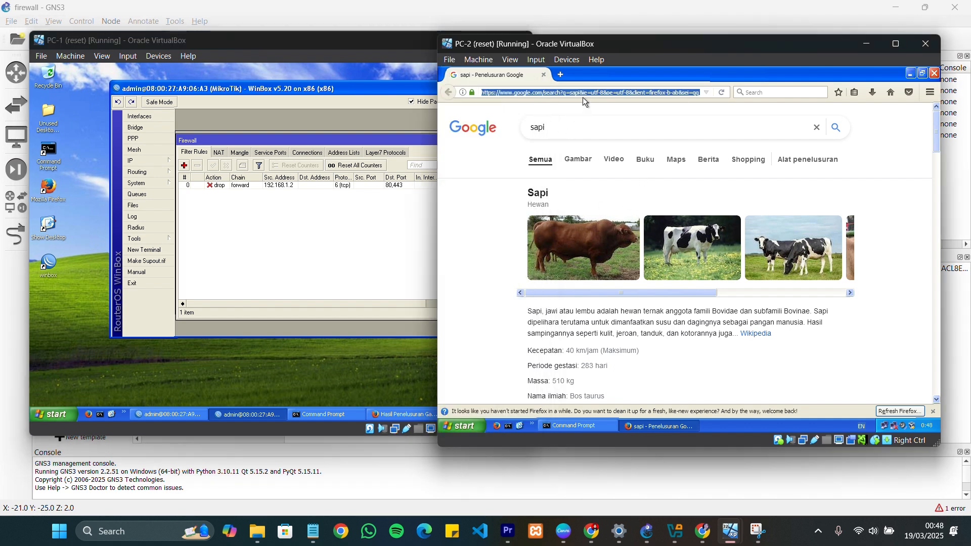
key("Return")
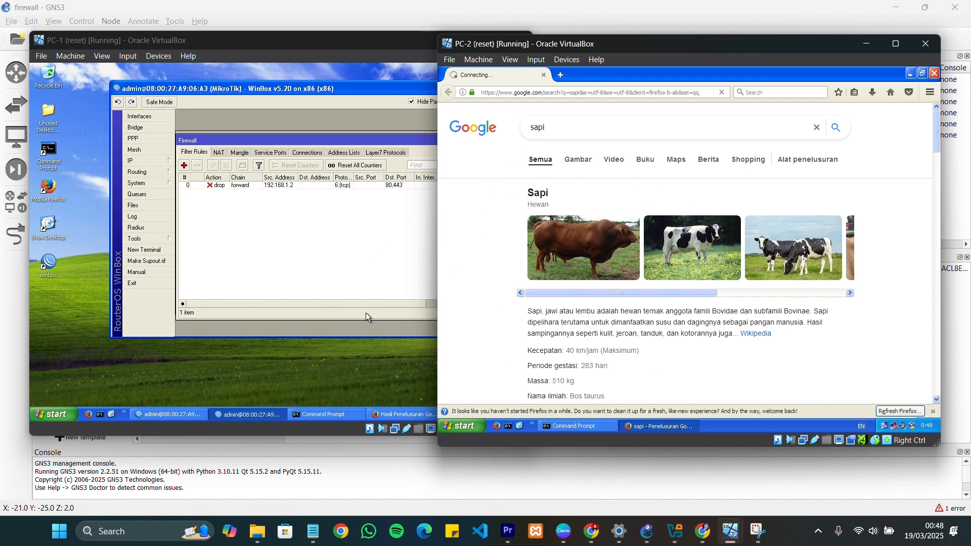
Bring Firefox back up on PC-1 and reload the cow image page
left_click(369, 365)
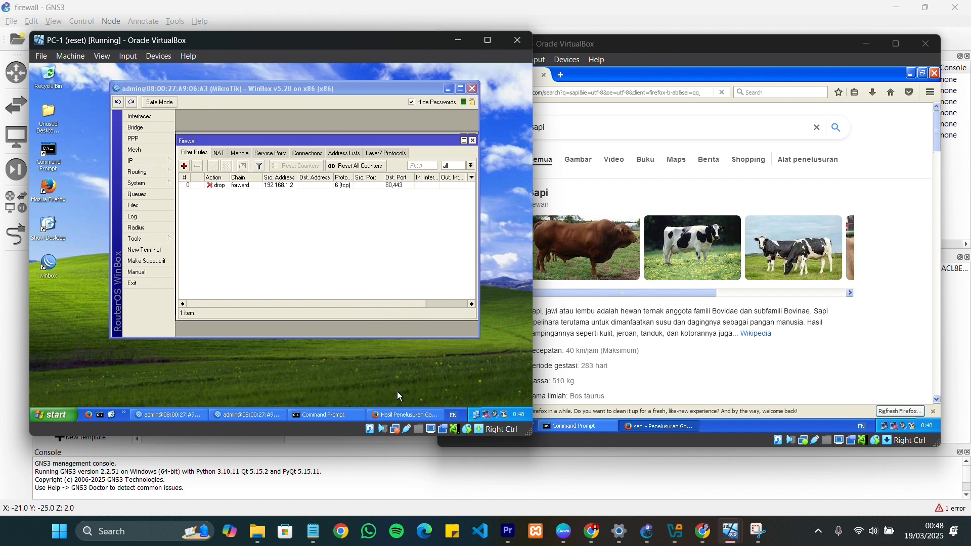
left_click(422, 417)
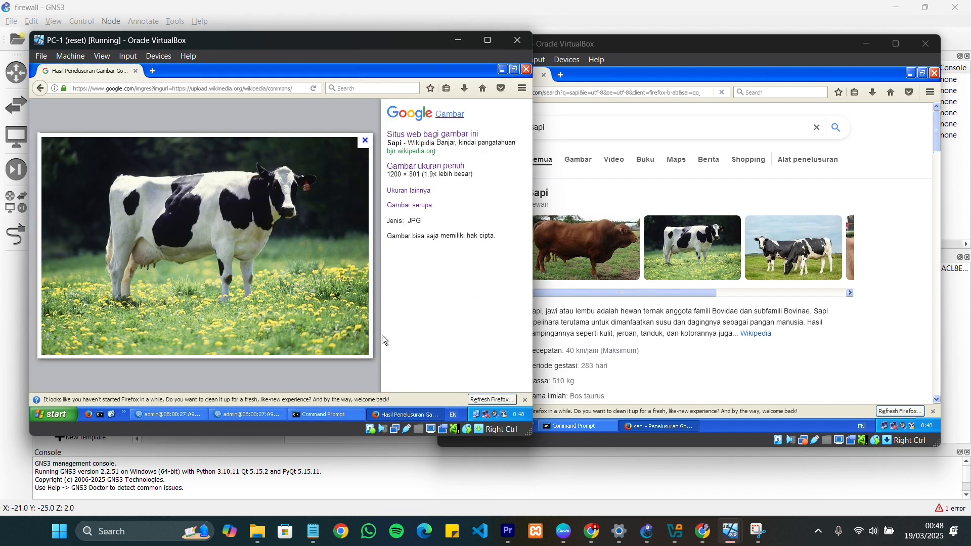
left_click(135, 89)
key("Return")
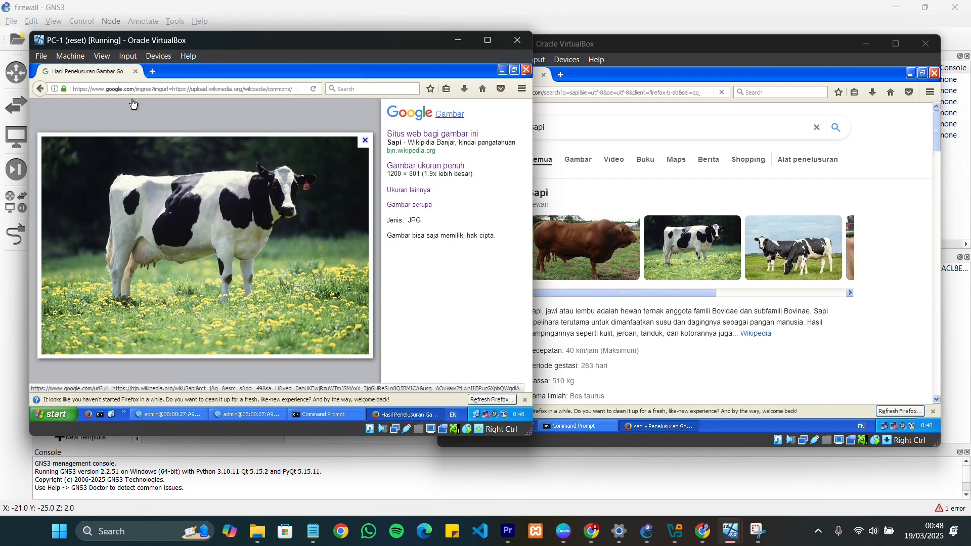
Search for "sapi" in a new Firefox tab on PC-1
left_click(152, 72)
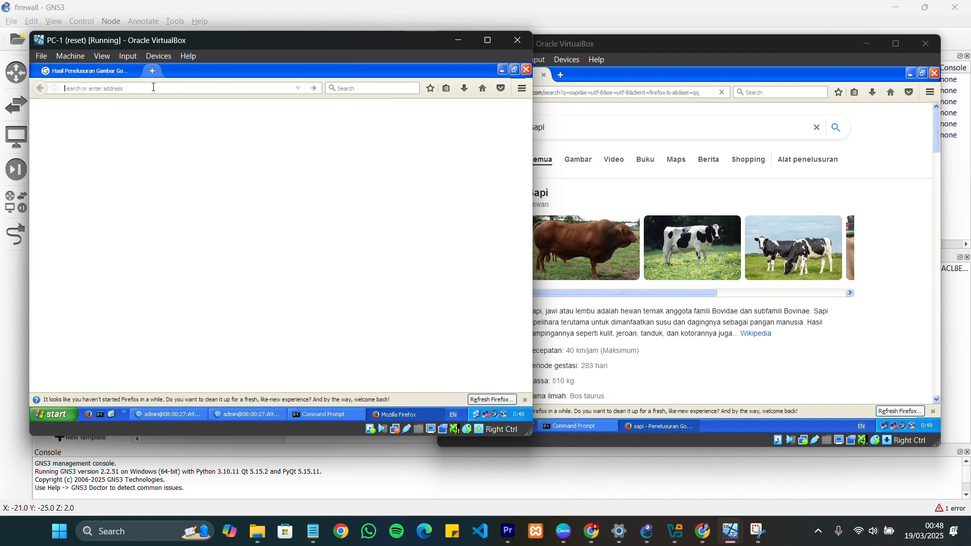
type("sapi")
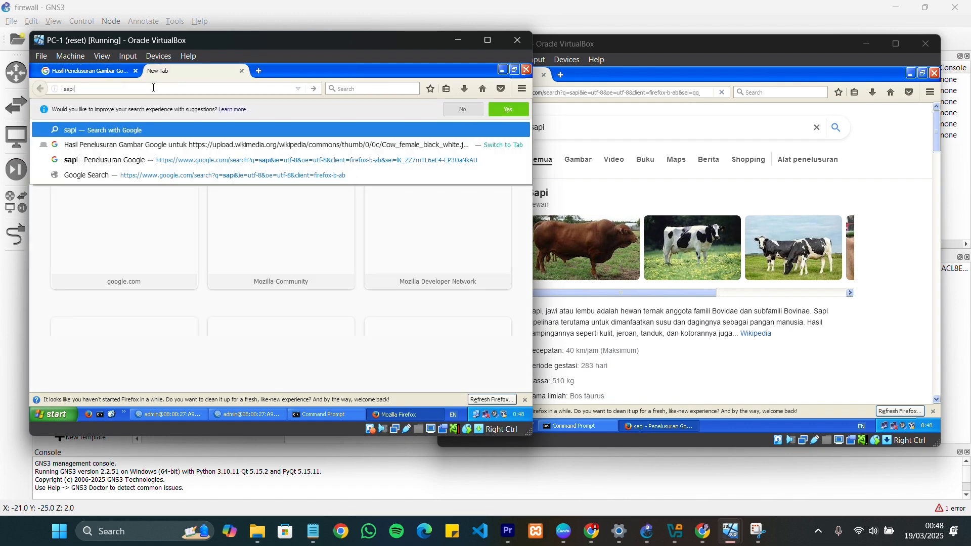
key("Return")
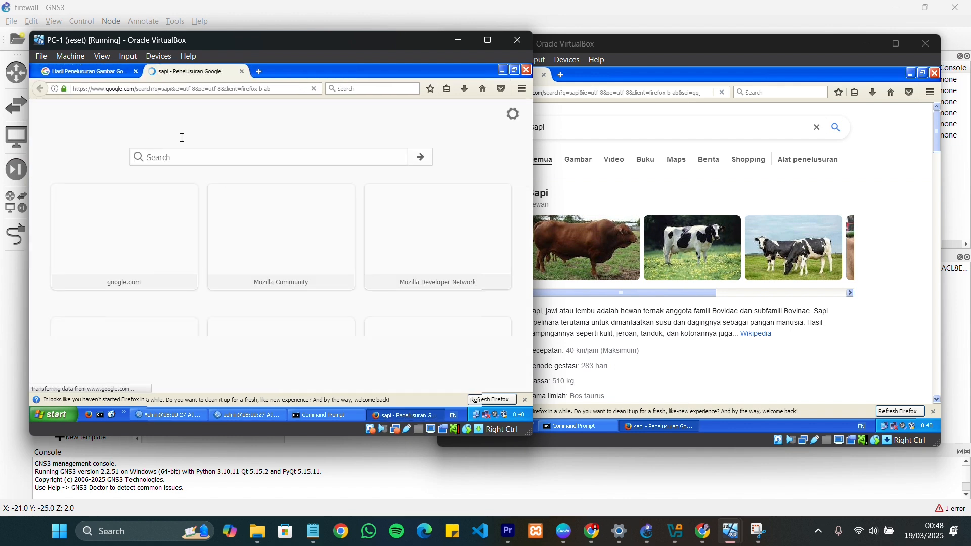
Search for "sapi" in a new Firefox tab on PC-2 and check the loading state of both tabs
left_click(638, 79)
left_click(563, 76)
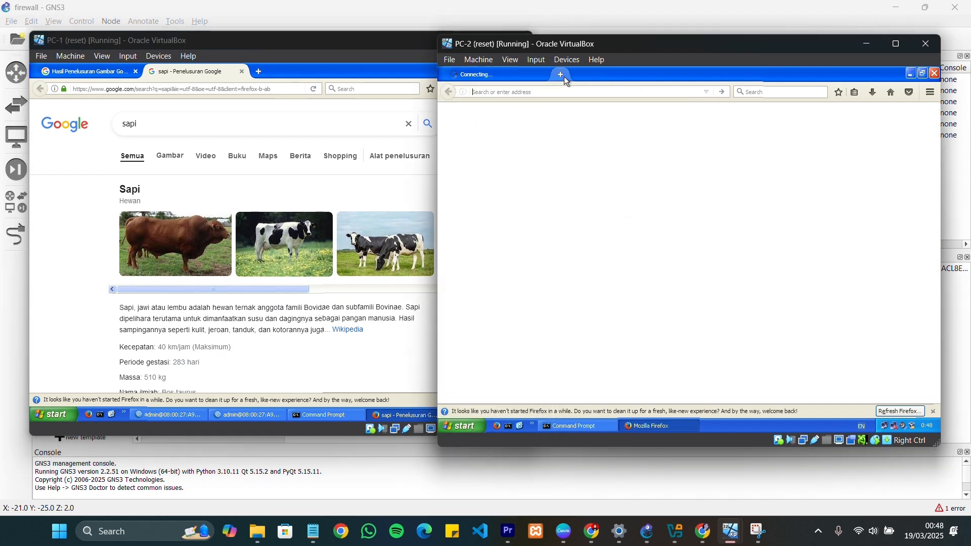
left_click(518, 73)
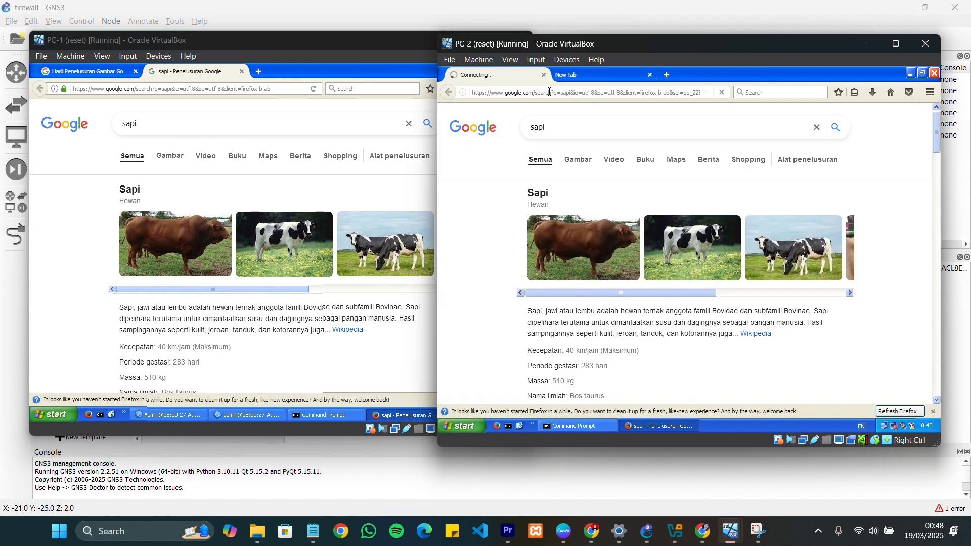
left_click(570, 73)
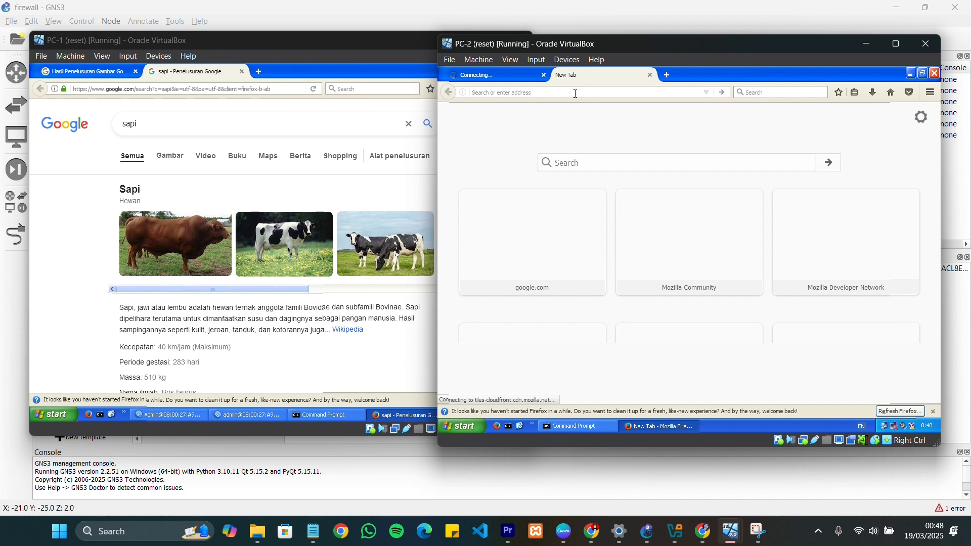
type("sapi")
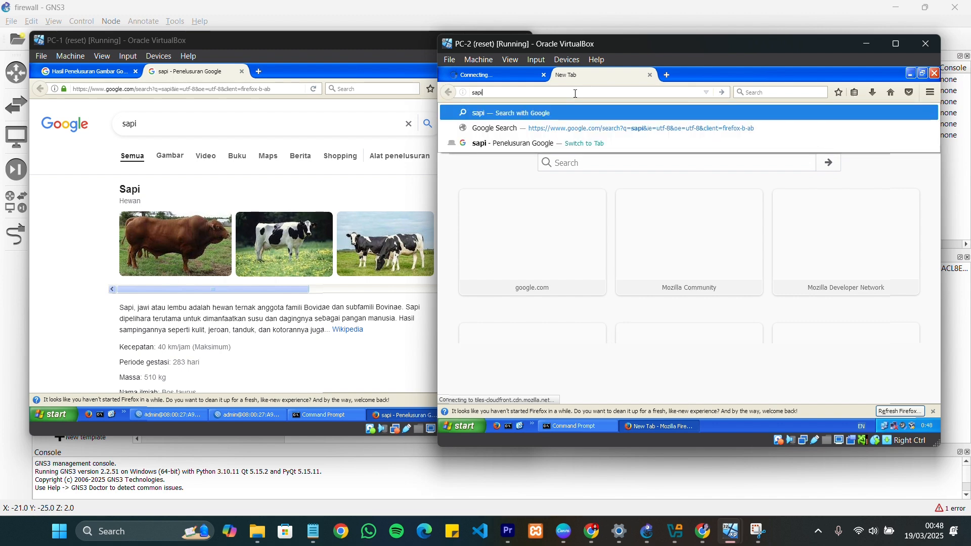
key("Return")
left_click(503, 78)
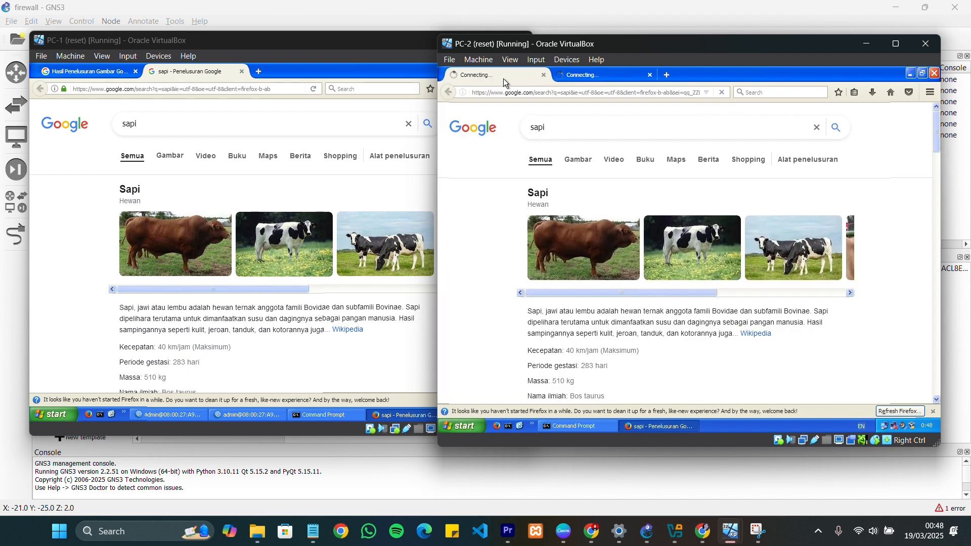
left_click(575, 81)
Load google.co.id/ in a third Firefox tab on PC-2
left_click(668, 75)
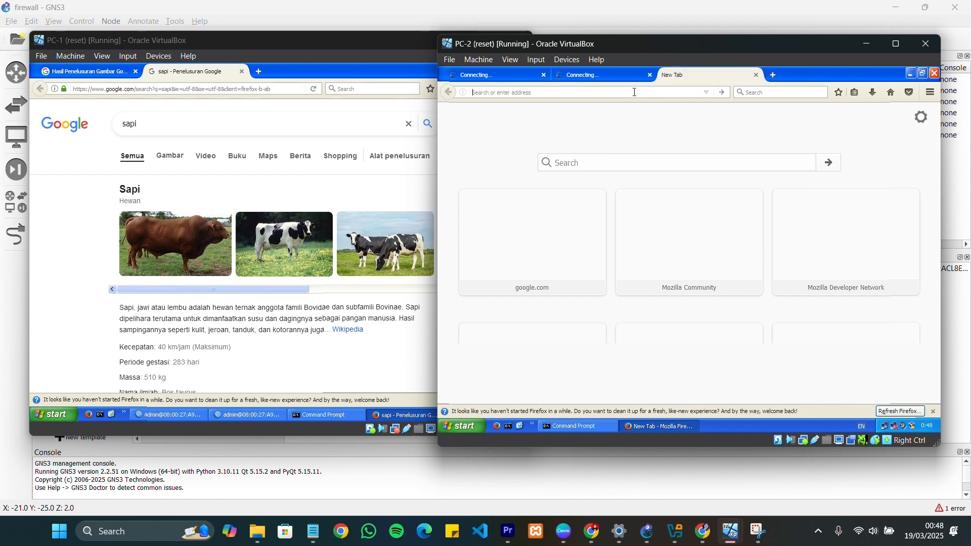
type("google.co.id/")
key("Return")
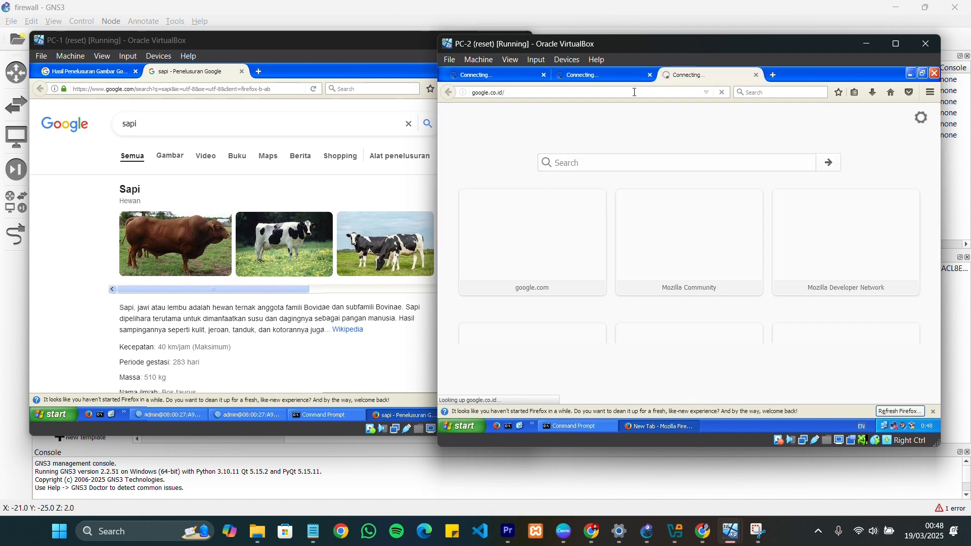
Check the loading state of the three Firefox tabs on PC-2 and compare it with the "sapi" results page on PC-1
left_click(618, 74)
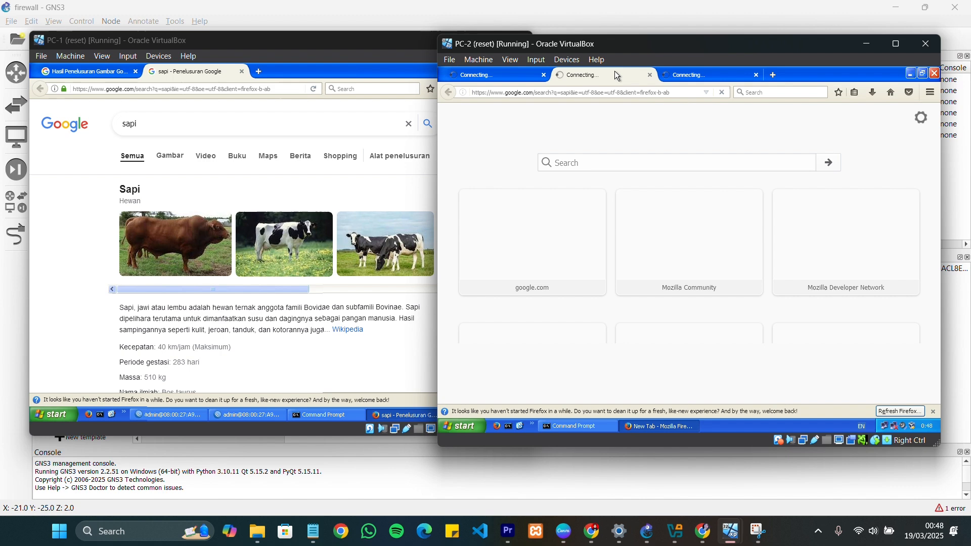
left_click(512, 78)
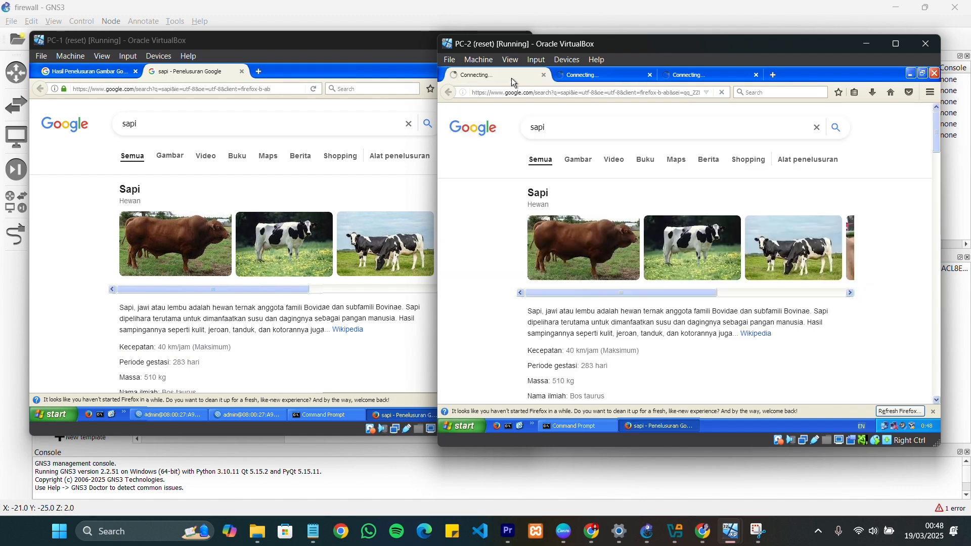
left_click(687, 75)
left_click(615, 78)
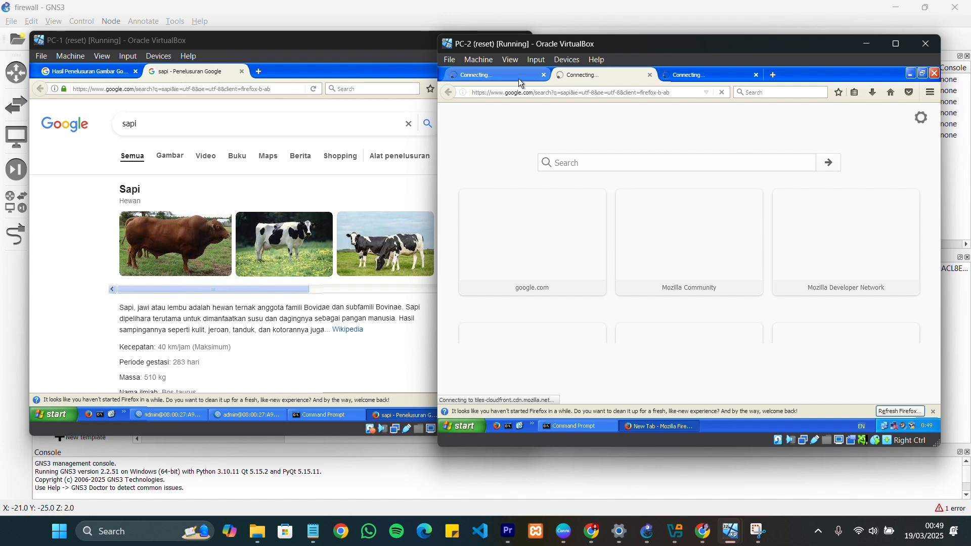
left_click(490, 79)
left_click(676, 75)
left_click(599, 75)
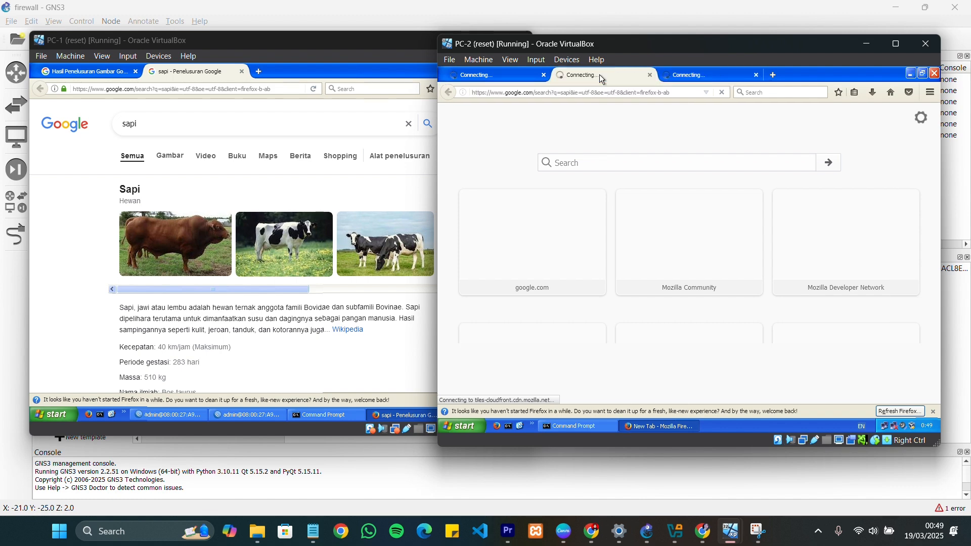
left_click(701, 75)
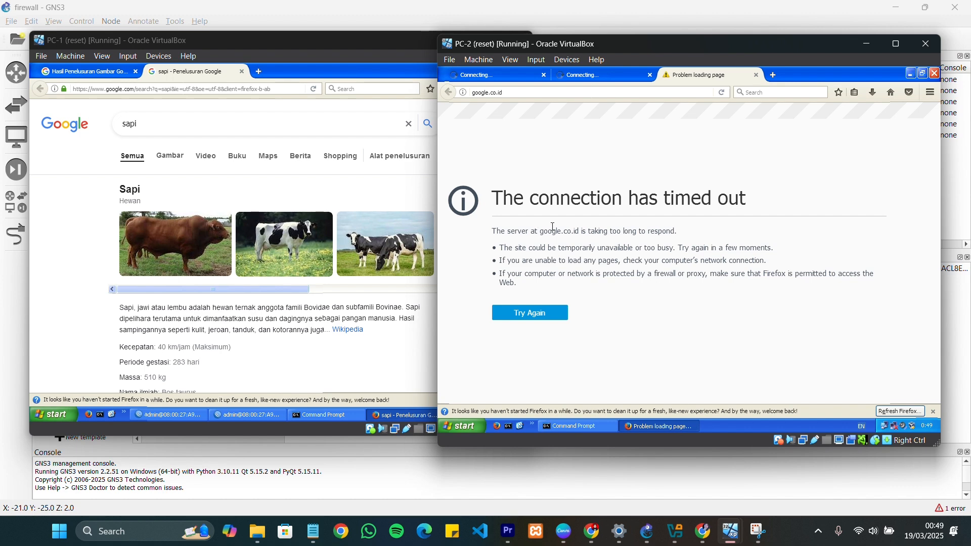
left_click(238, 211)
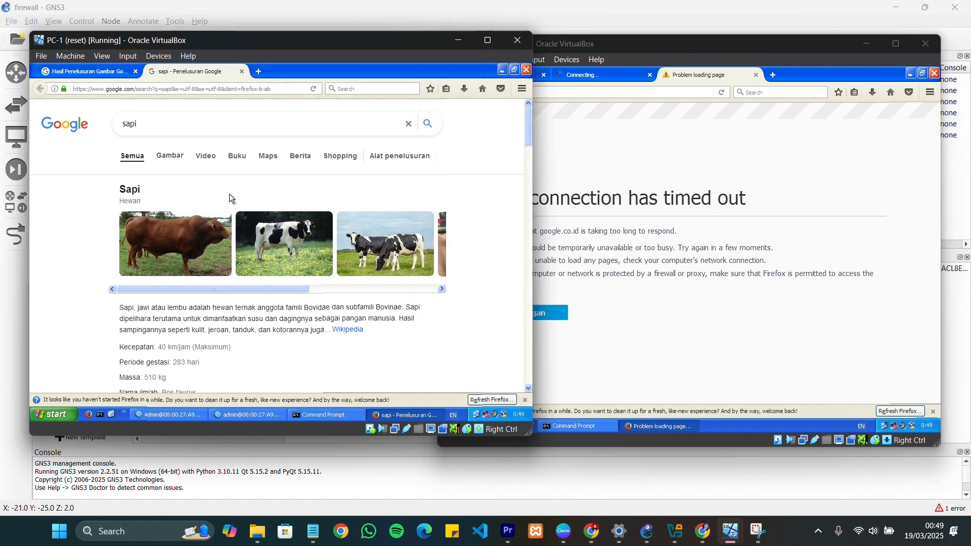
left_click(649, 207)
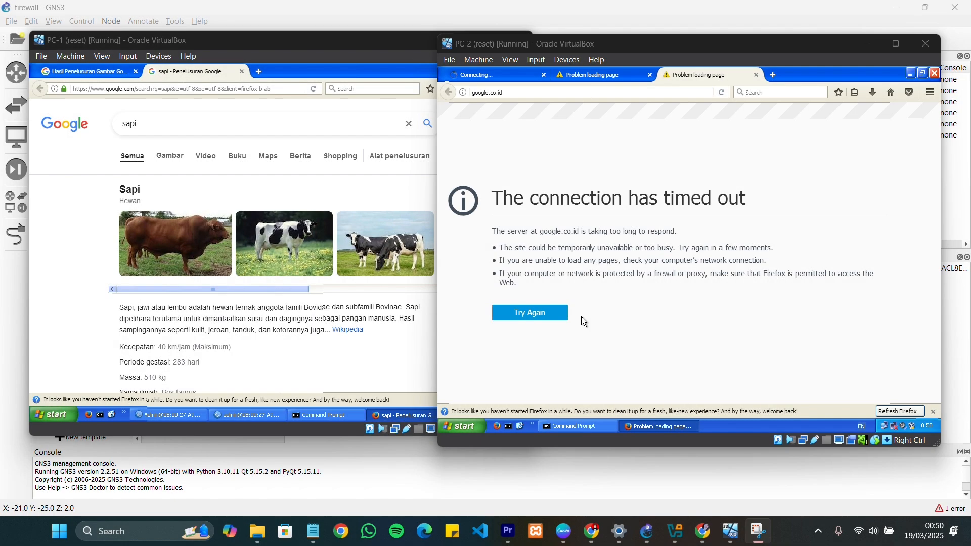
Minimize Firefox on PC-2 and ping 8.8.8.8 from a new Command Prompt window
left_click(936, 74)
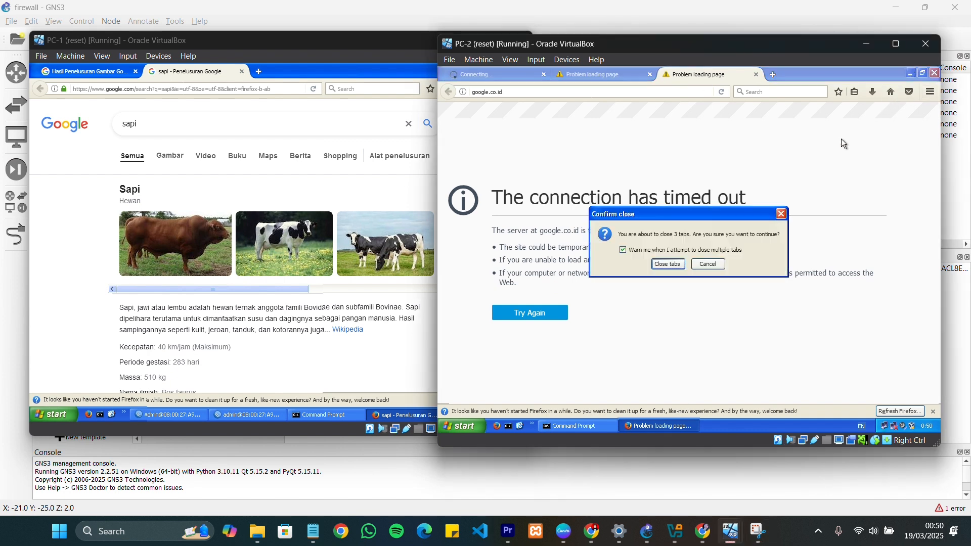
left_click(710, 265)
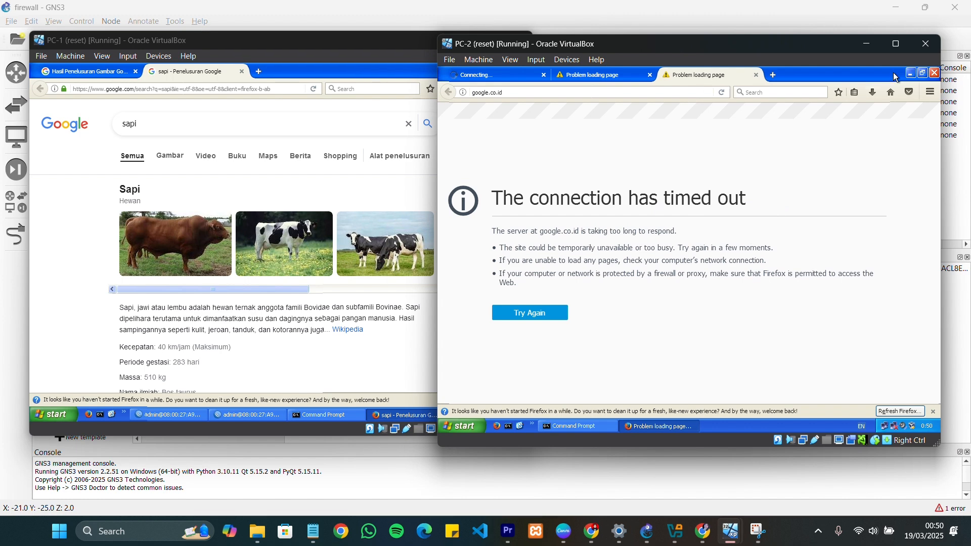
left_click(911, 73)
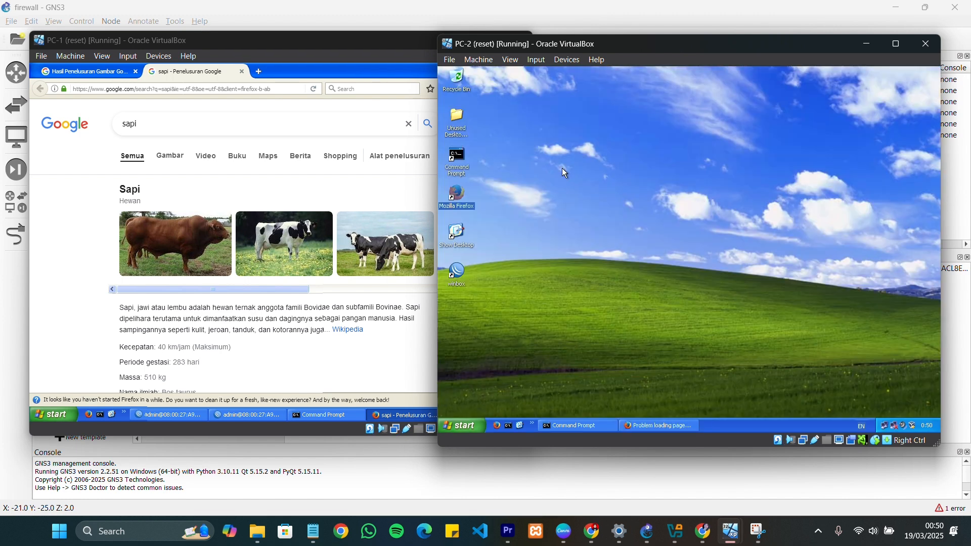
double_click(457, 155)
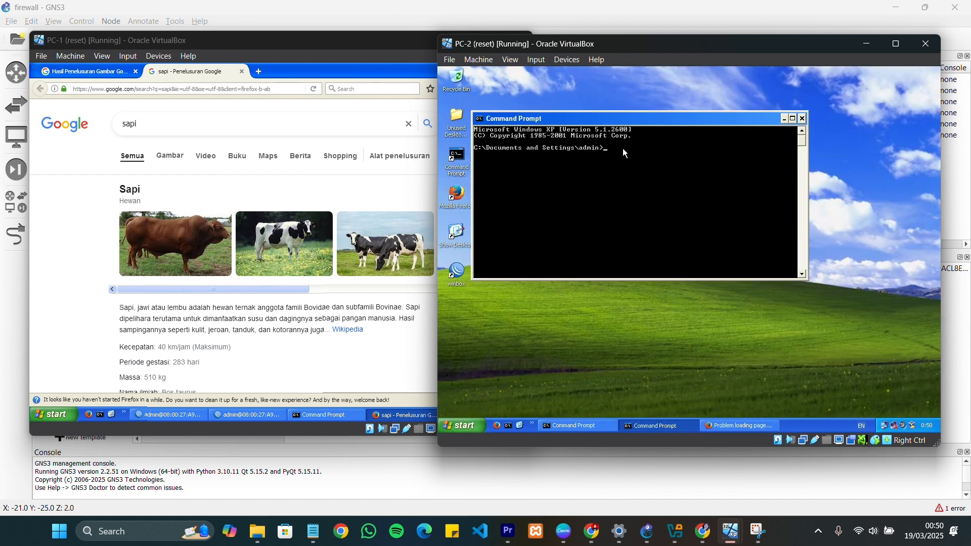
type("ping 8.8.8.8")
key("Return")
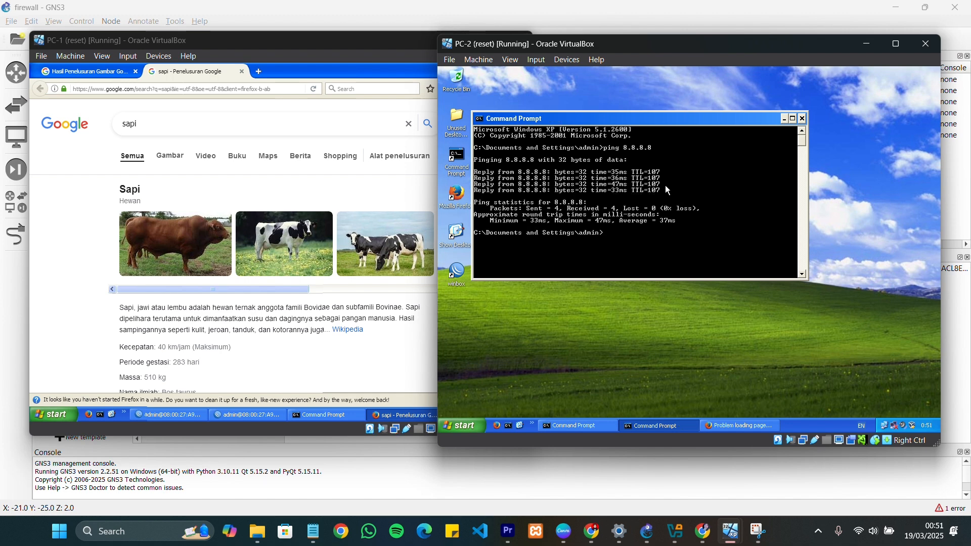
Remove the tcp protocol condition from the forward drop rule for 192.168.1.2 in WinBox on PC-1 and save the rule
left_click(264, 417)
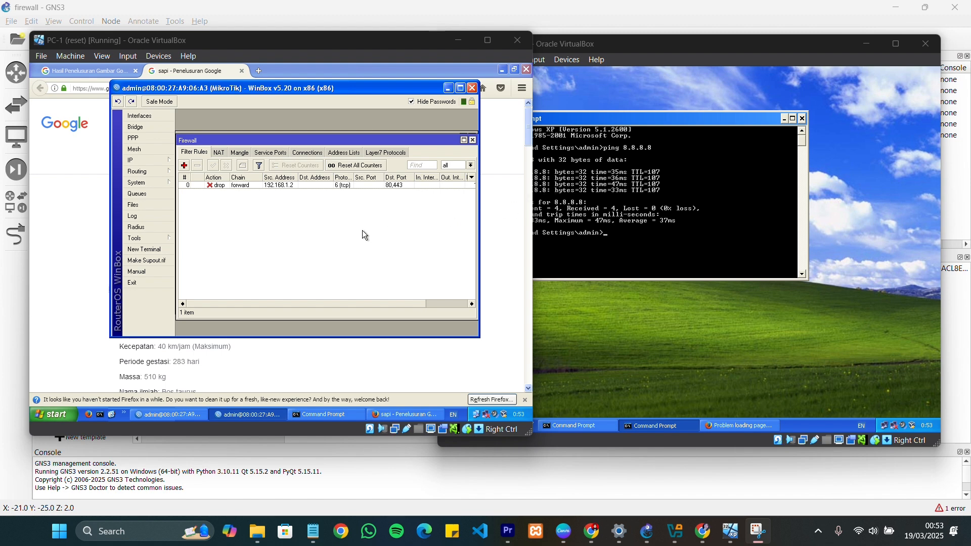
double_click(217, 186)
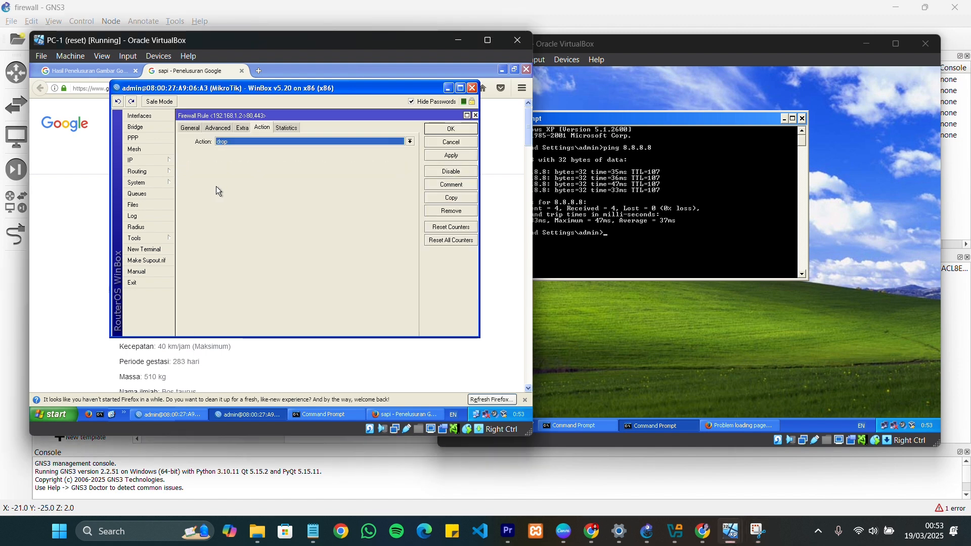
left_click(191, 128)
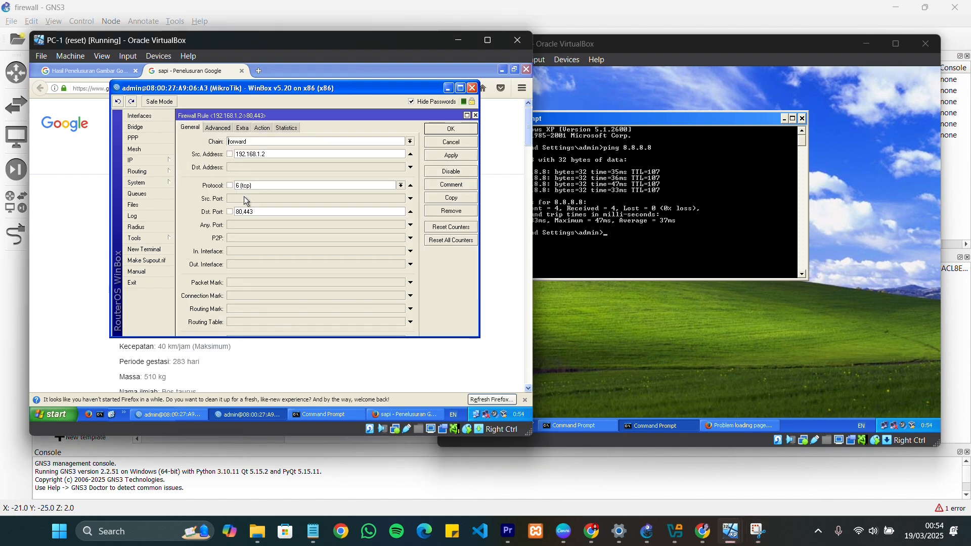
key("BackSpace")
key("BackSpace")
key("BackSpace")
key("BackSpace")
key("BackSpace")
key("BackSpace")
left_click(384, 187)
key("BackSpace")
key("BackSpace")
key("BackSpace")
key("BackSpace")
key("BackSpace")
key("BackSpace")
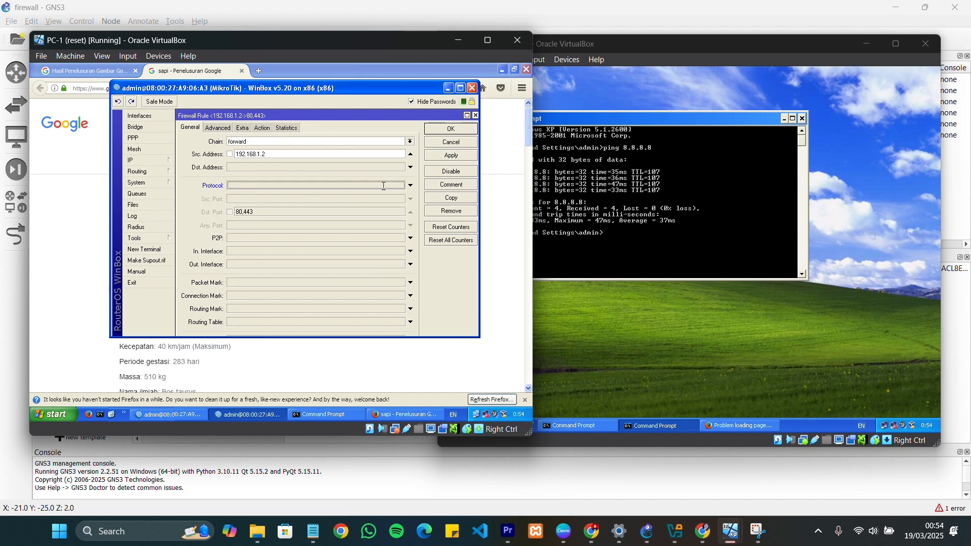
left_click(452, 130)
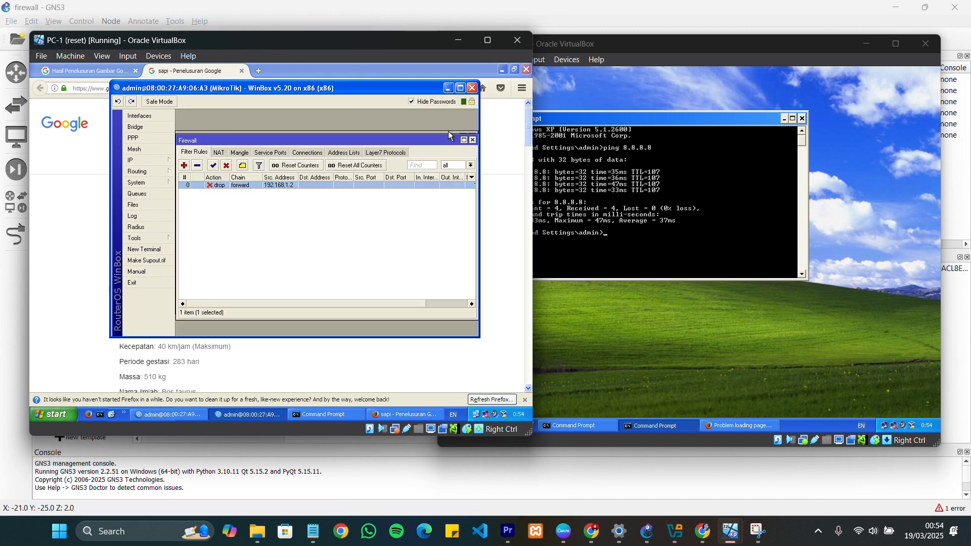
Repeat the ping to 8.8.8.8 from PC-2's Command Prompt to test the changed rule
left_click(627, 230)
key("Up")
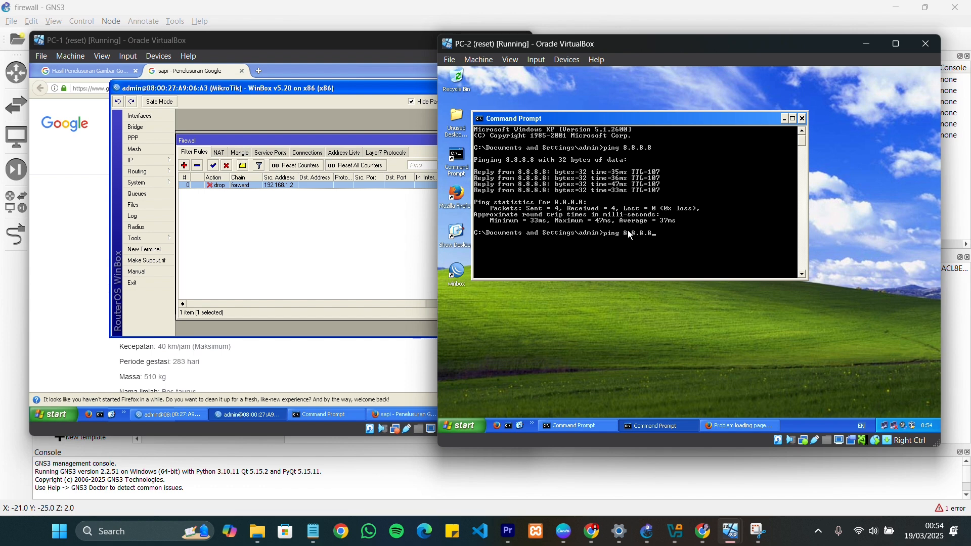
key("Return")
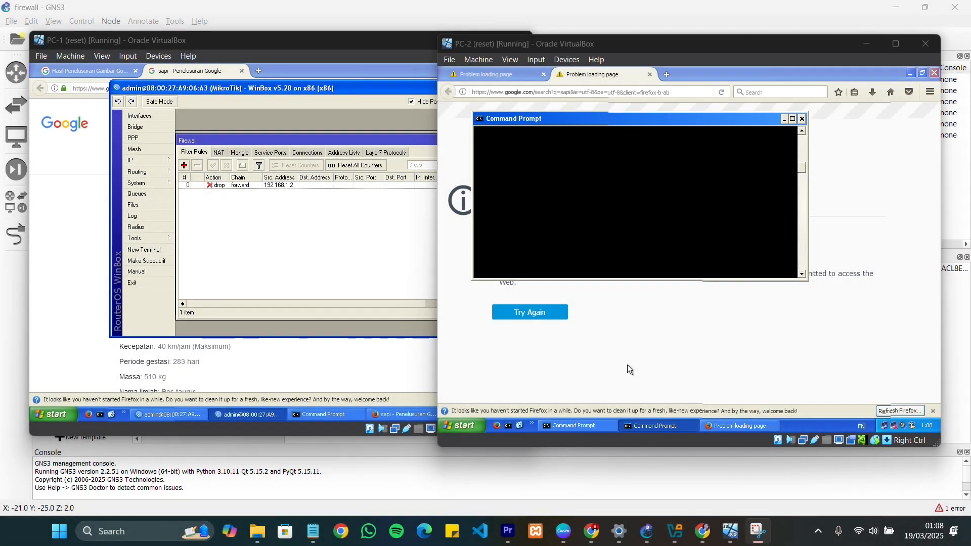
Ping the router address 192.168.1.254 from PC-2's Command Prompt
left_click(652, 428)
left_click(651, 428)
left_click(652, 429)
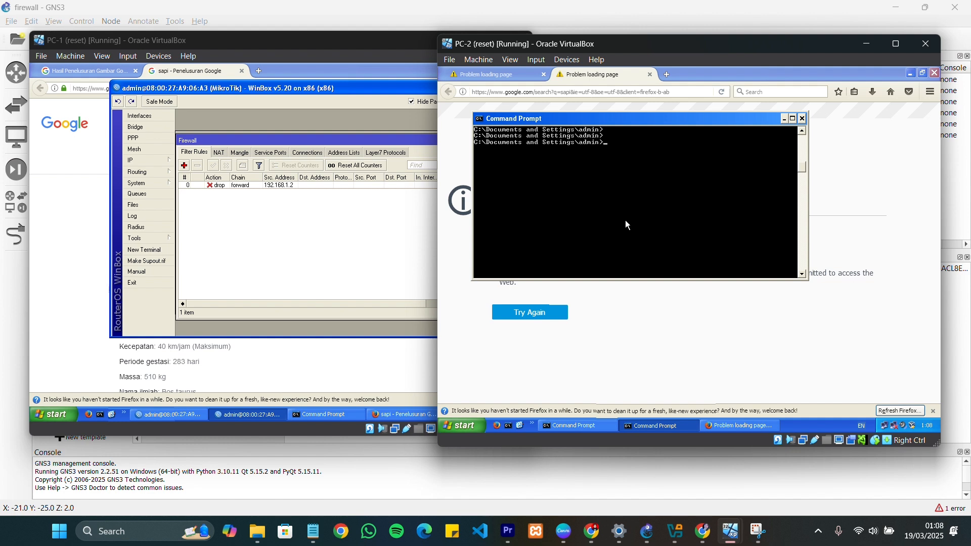
type("ping 192.168.1.254")
key("Return")
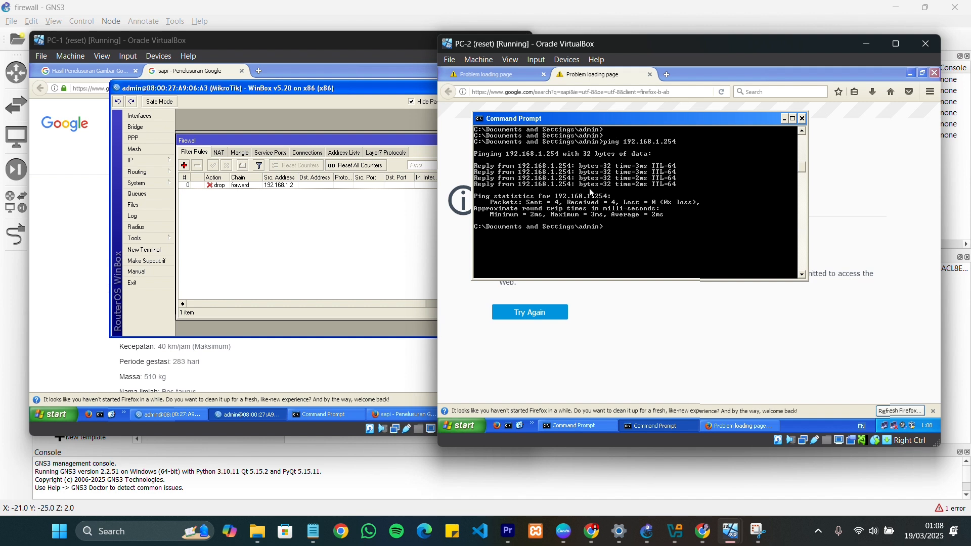
Add a firewall filter rule in WinBox on PC-1 with chain input and source address 192.168.1.2
left_click(346, 235)
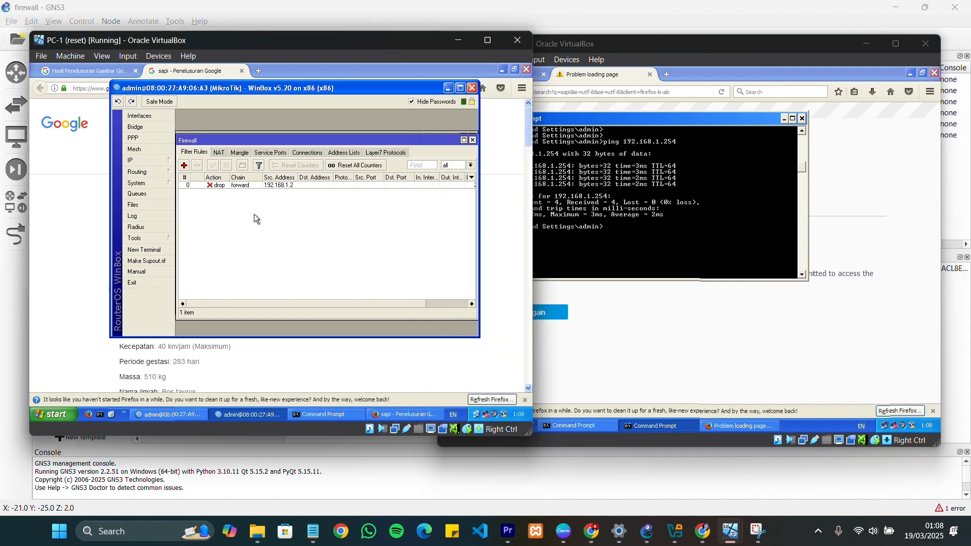
left_click(185, 166)
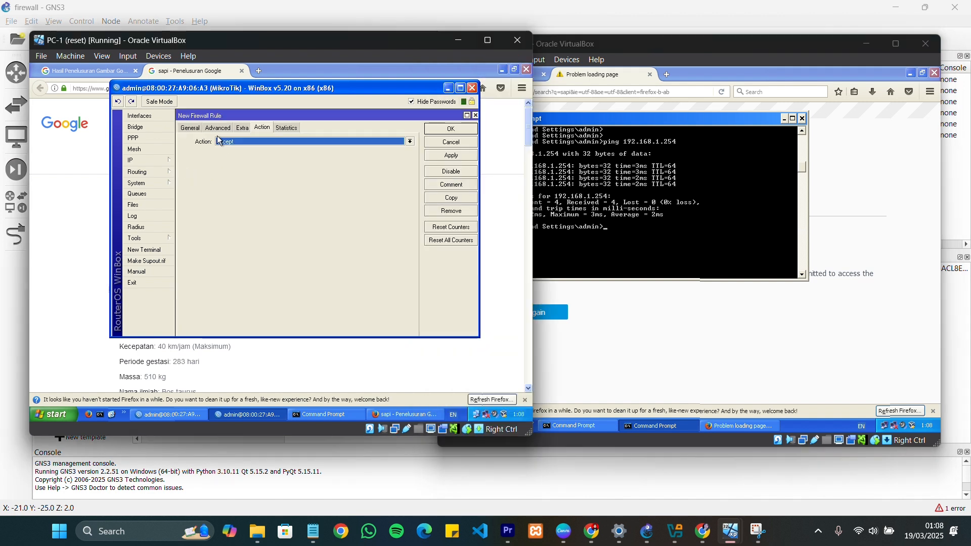
left_click(411, 143)
left_click(258, 156)
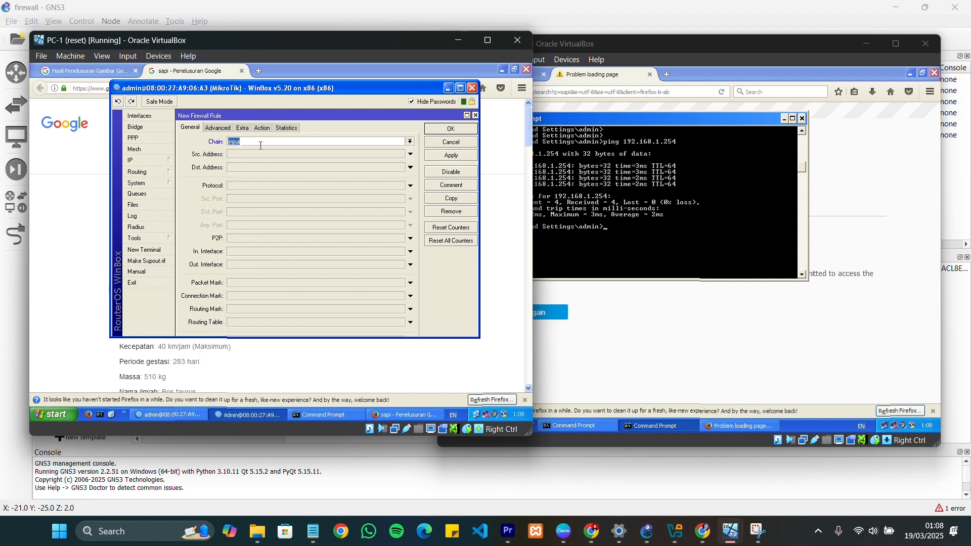
left_click(240, 153)
type("1")
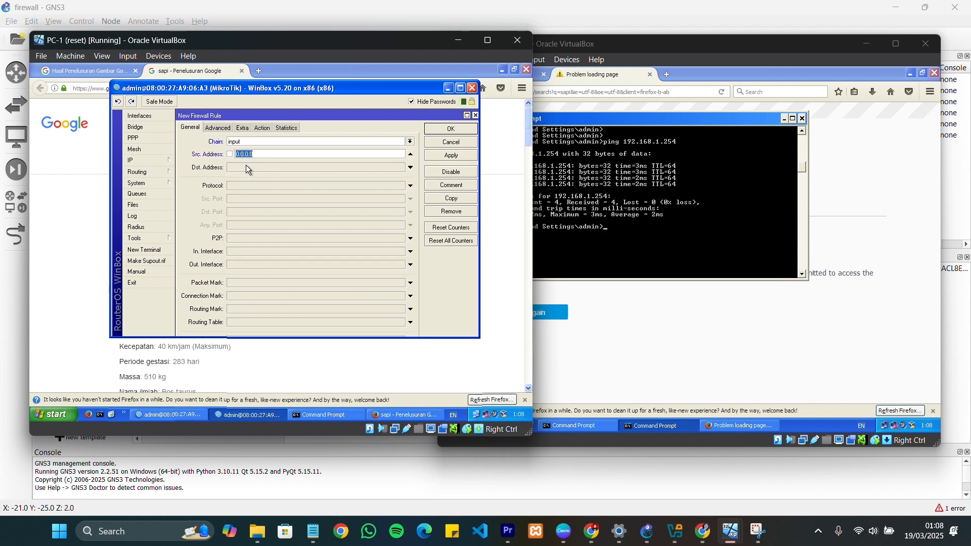
type("92.168.1.2")
Set the new input rule's protocol to icmp and its action to drop, and save it
left_click(390, 185)
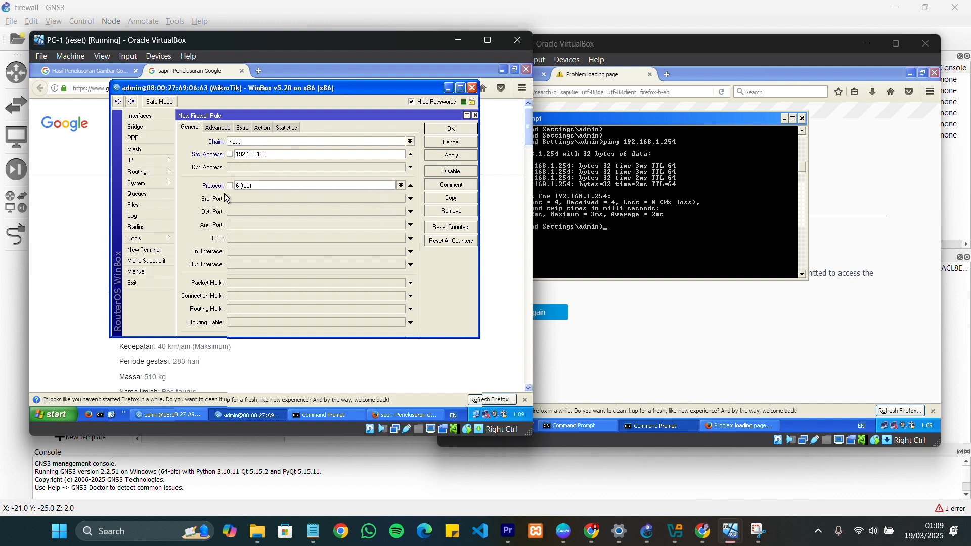
left_click(402, 185)
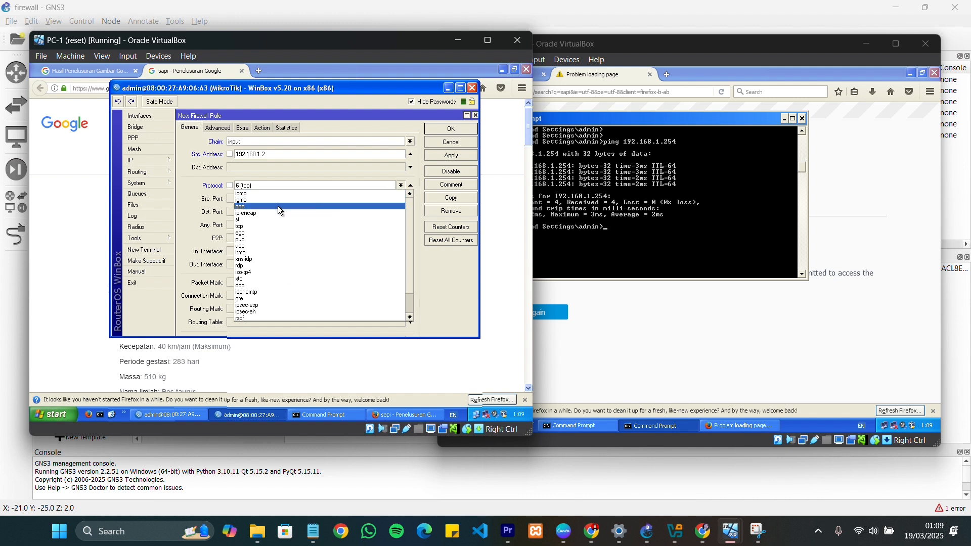
left_click(257, 194)
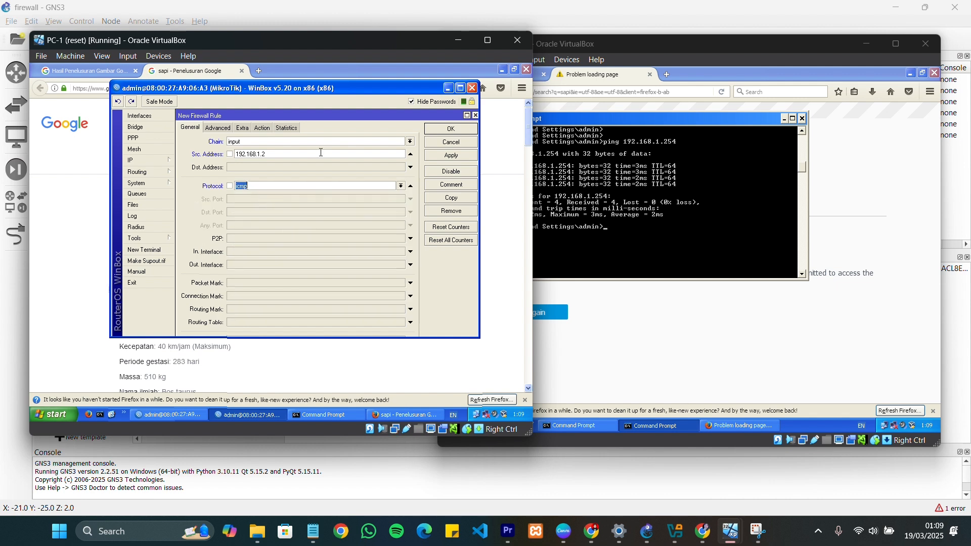
left_click(256, 129)
left_click(272, 143)
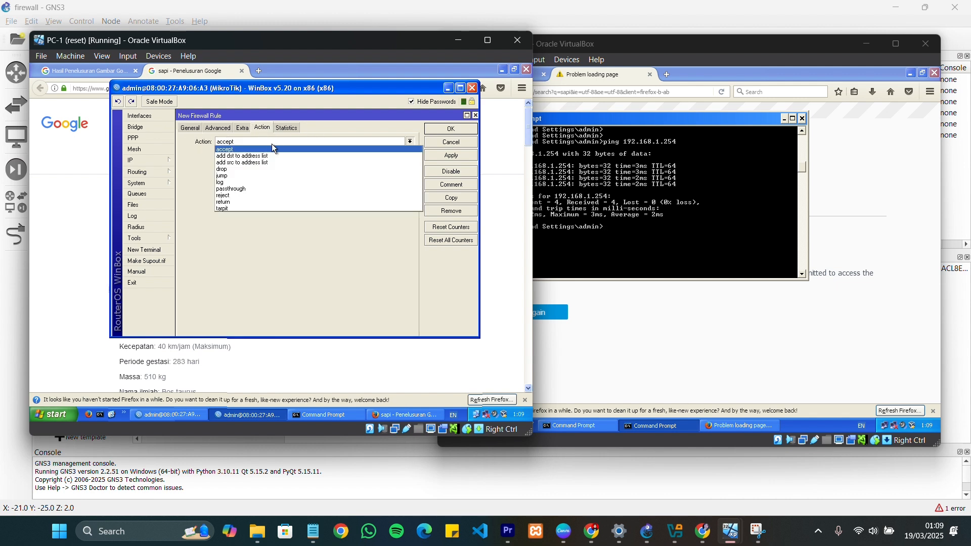
left_click(250, 170)
left_click(448, 130)
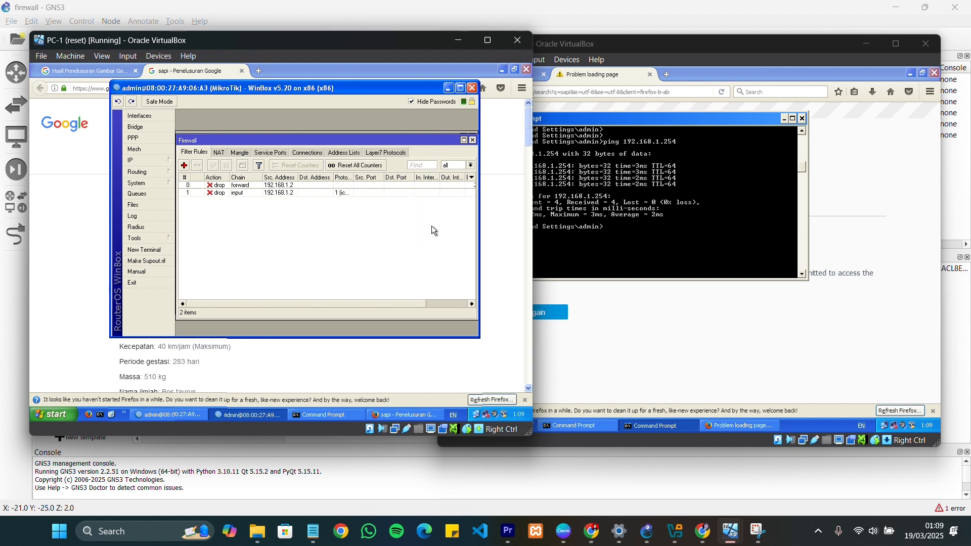
Repeat the ping to 192.168.1.254 from PC-2 to test the icmp drop rule
left_click(718, 245)
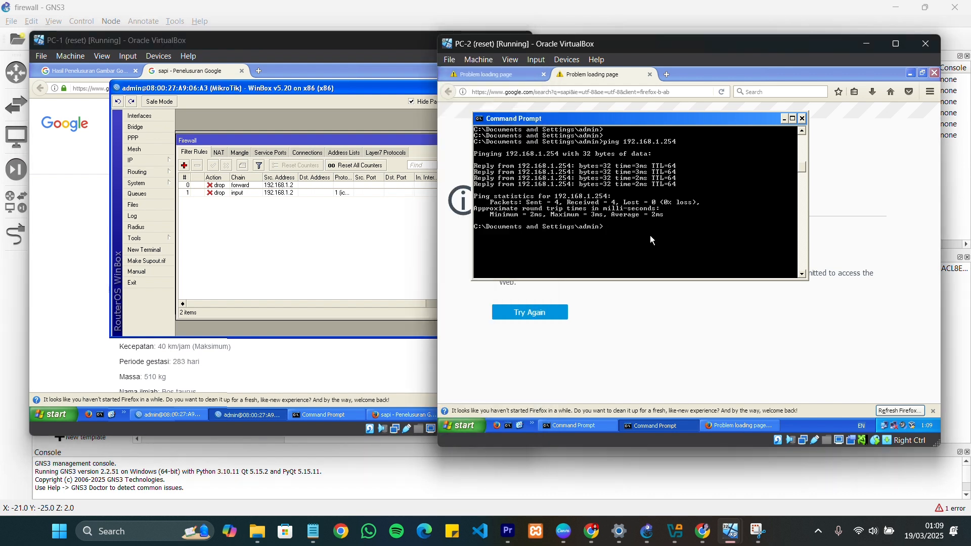
key("Up")
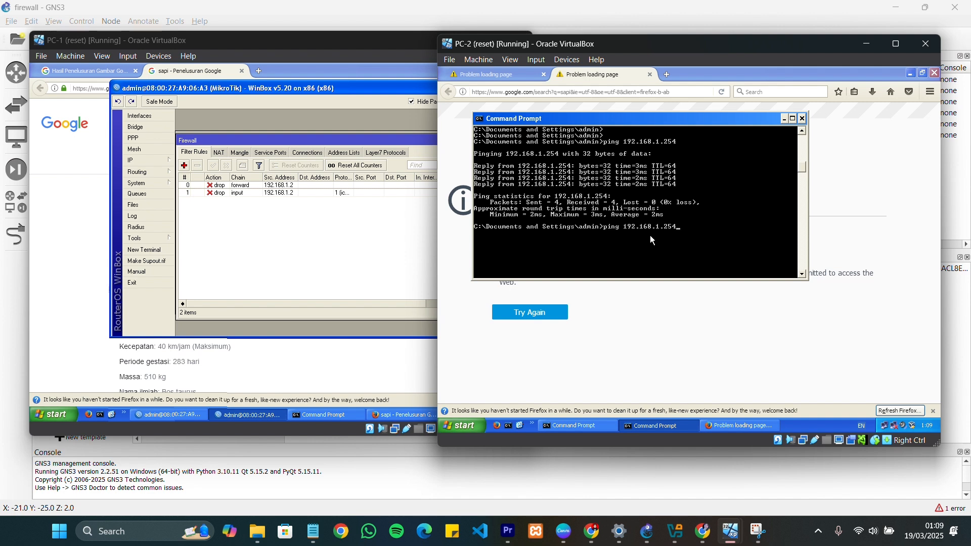
key("Return")
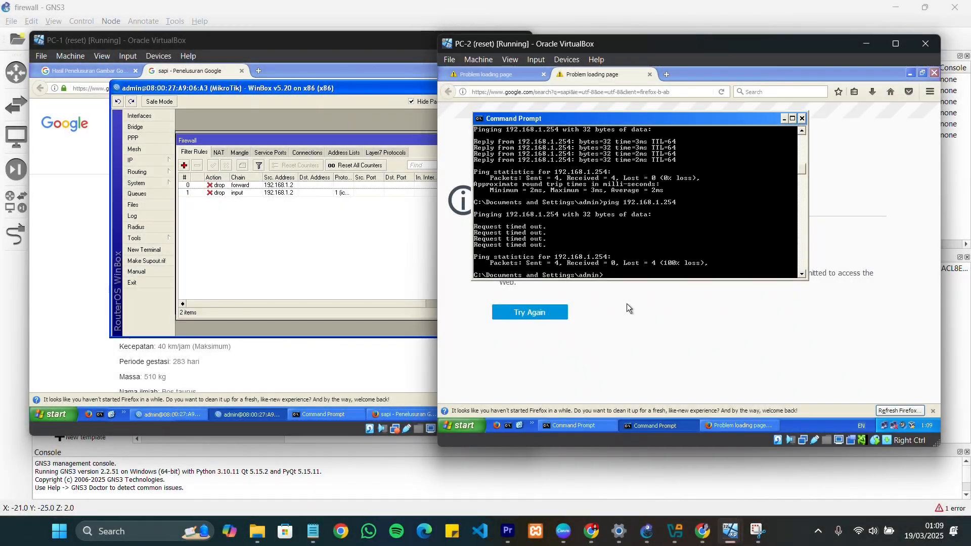
Open the router's web interface at 192.168.1.254 in a new browser tab on PC-2
left_click(866, 172)
left_click(668, 74)
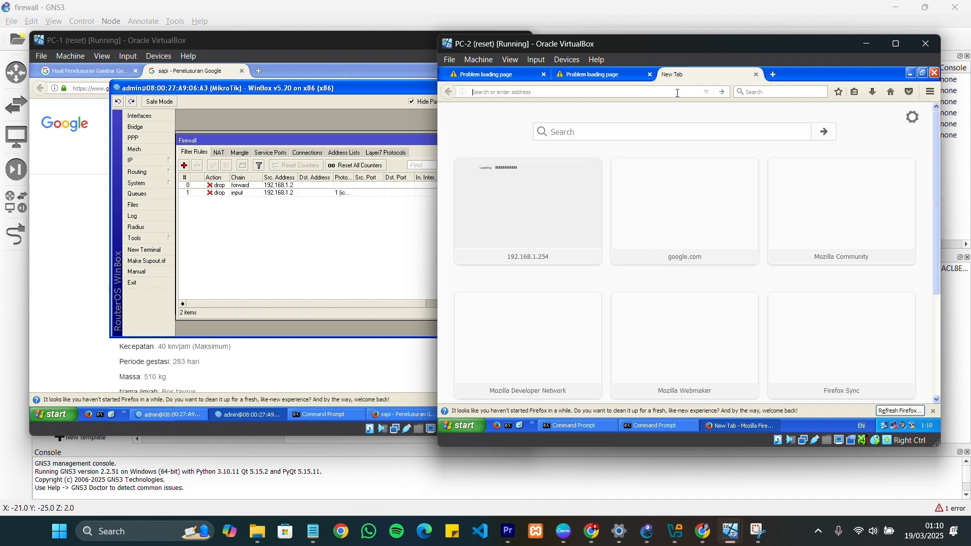
type("192")
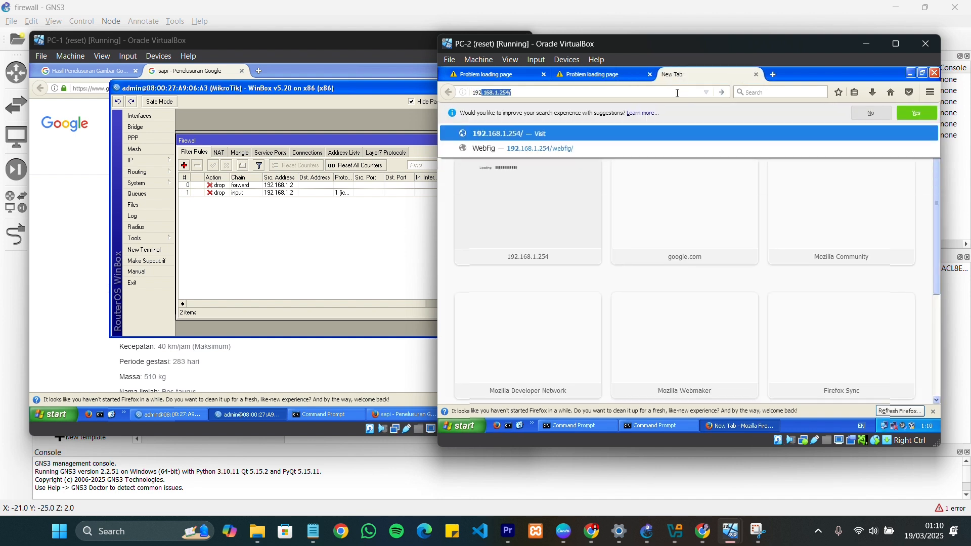
type(".168")
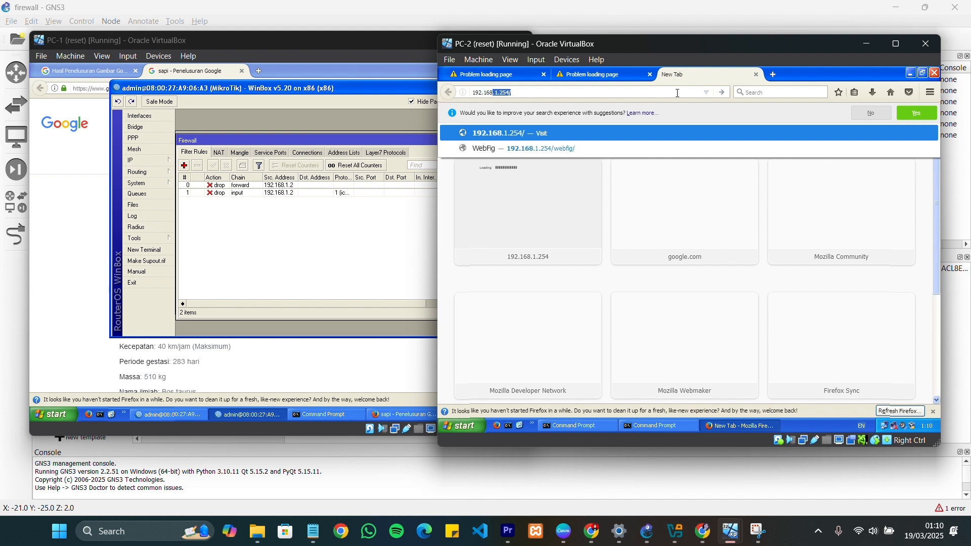
type(".1")
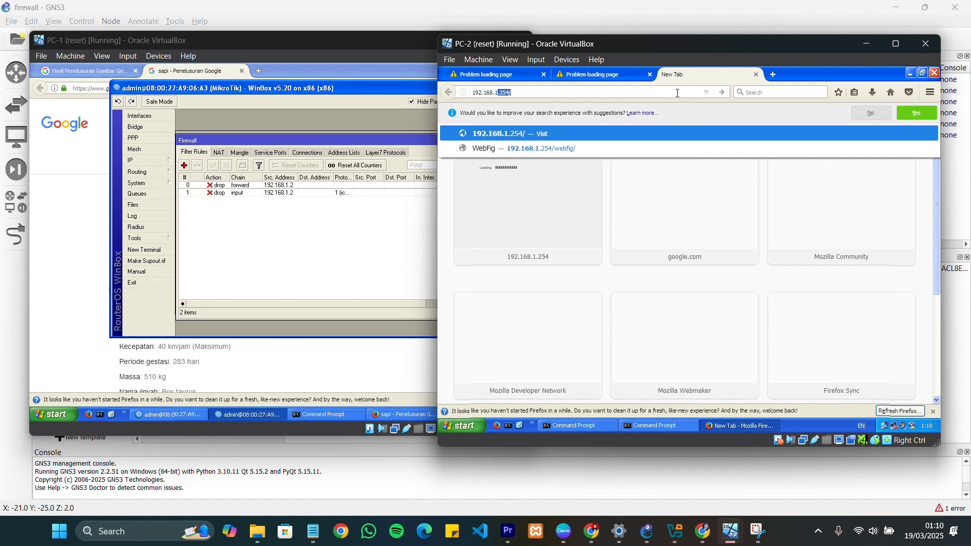
type(".254")
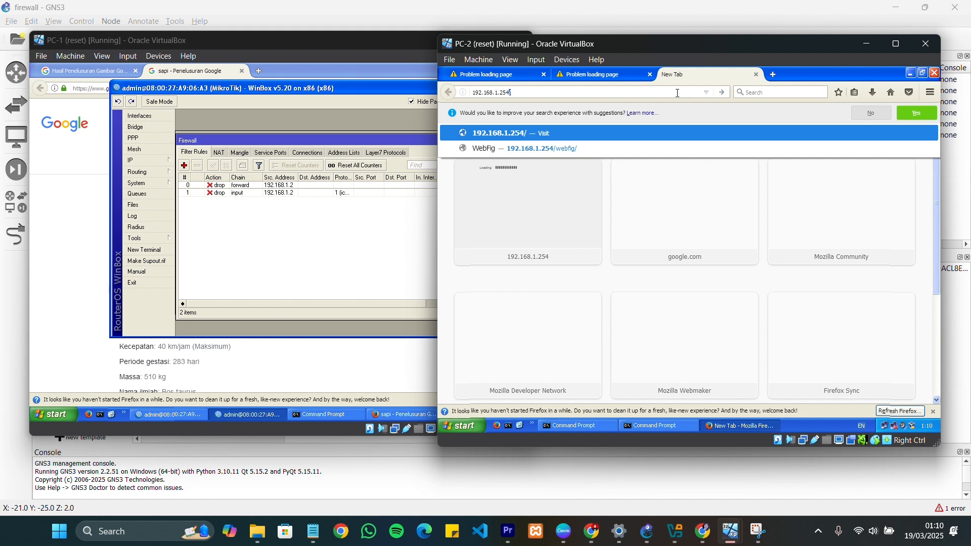
key("Return")
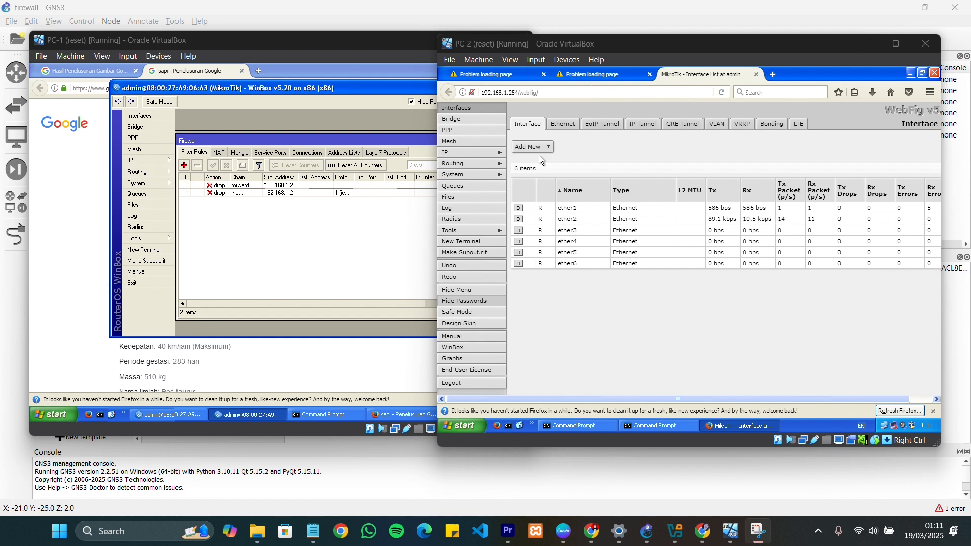
Add a firewall filter rule in WinBox on PC-1 with chain input and source address 192.168.1.2, and save it
left_click(371, 240)
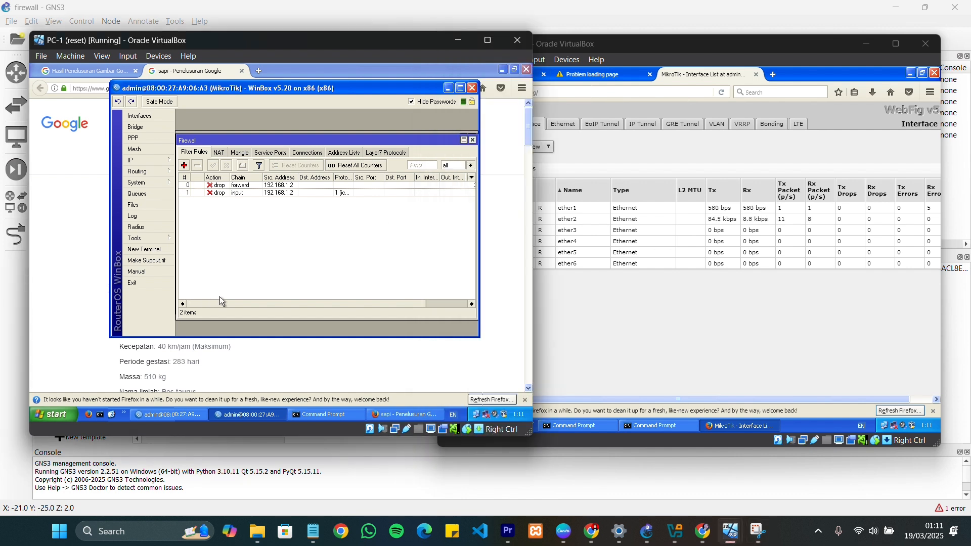
left_click(184, 166)
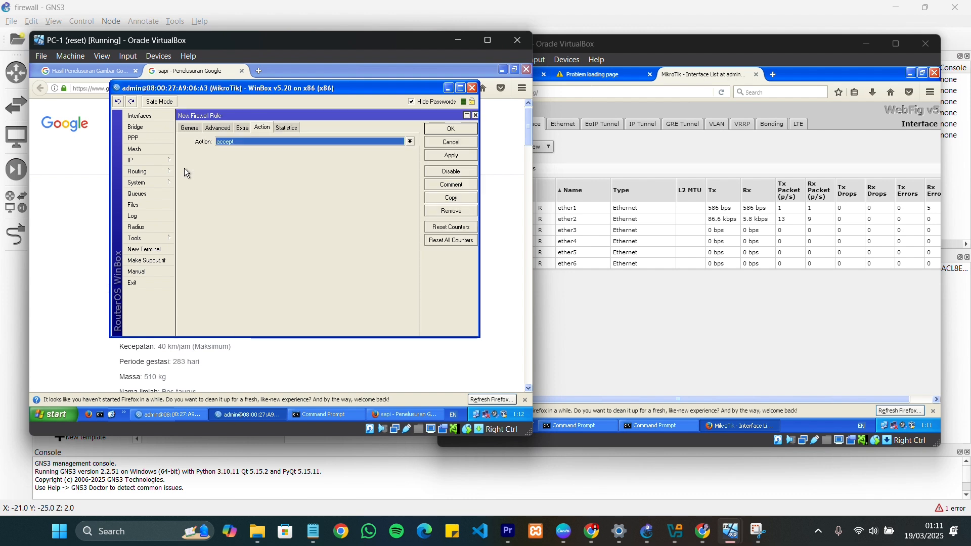
left_click(190, 128)
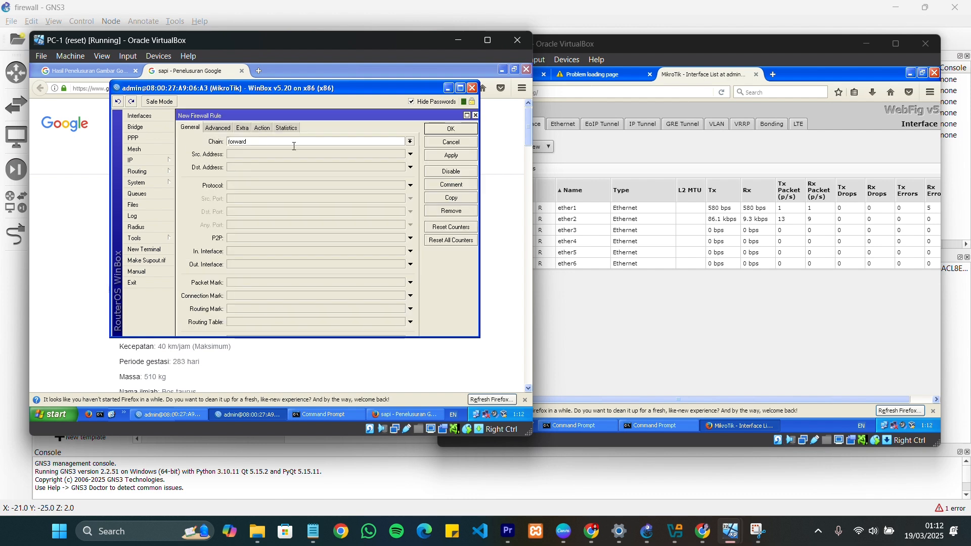
left_click(410, 142)
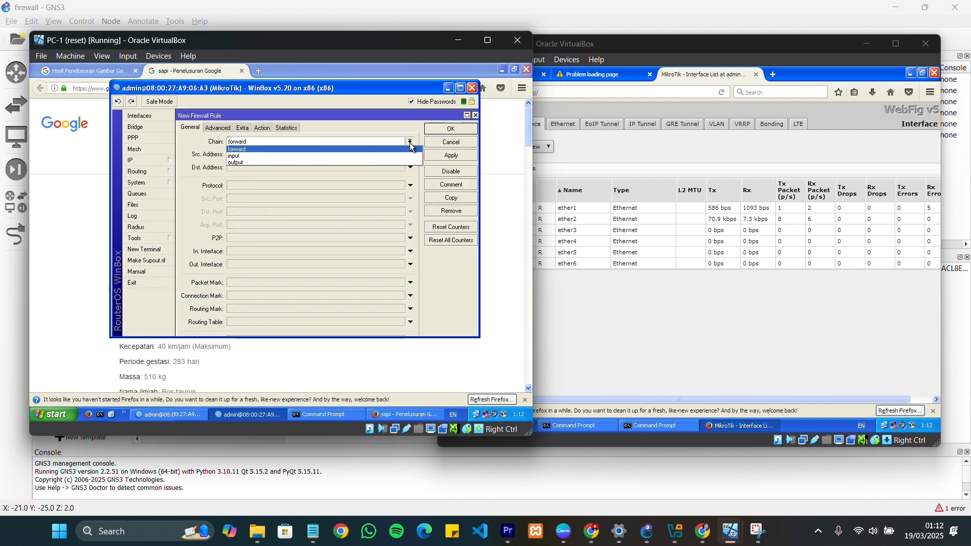
left_click(247, 156)
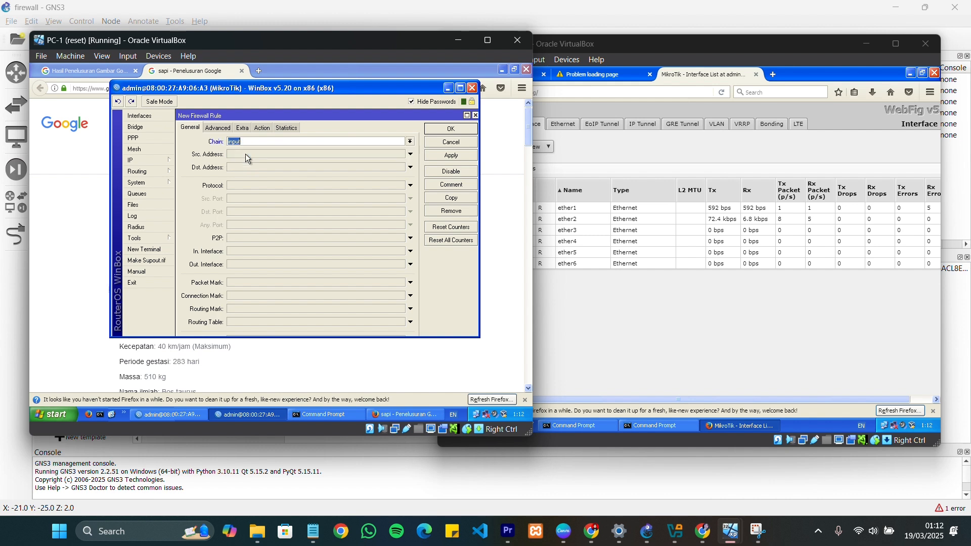
left_click(247, 158)
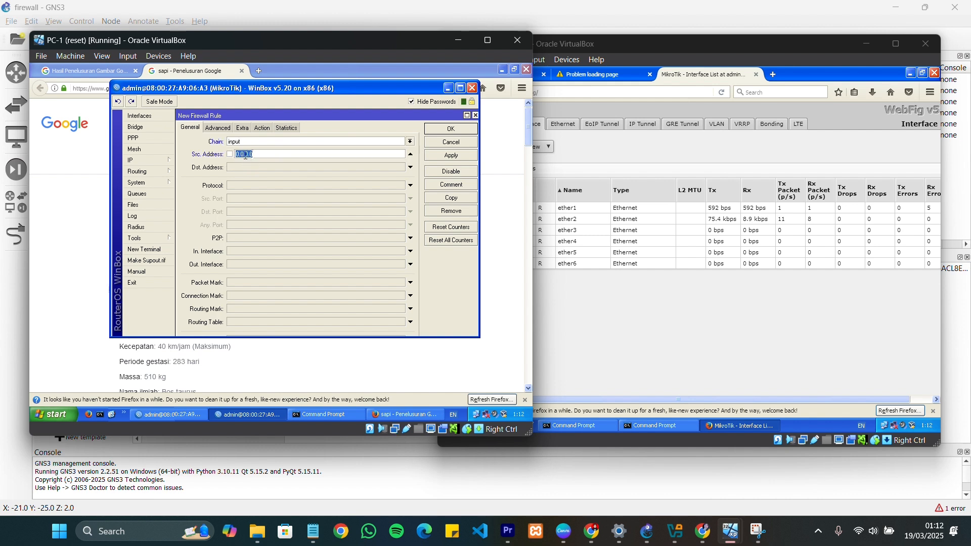
type("192.168.1.2")
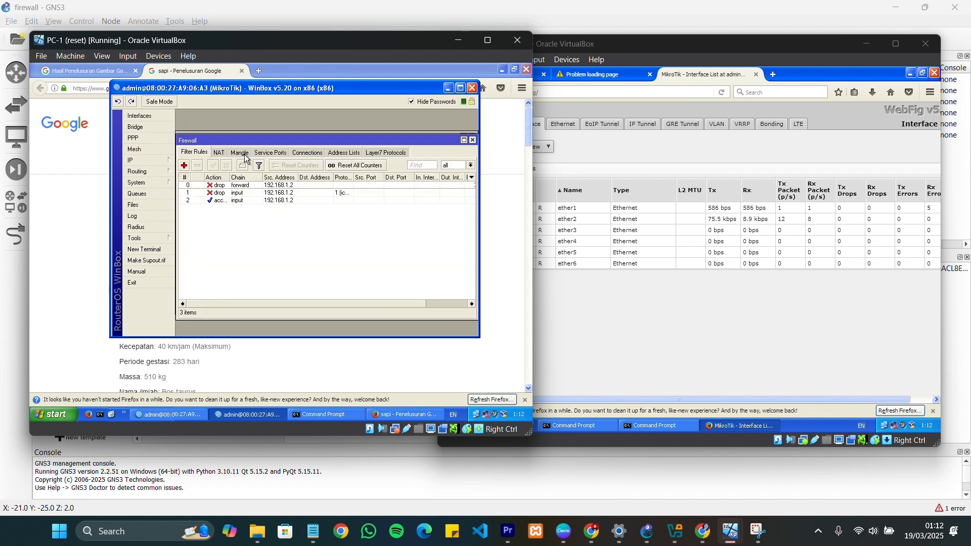
key("Return")
Reopen the newly added input rule and set its protocol to tcp and its destination port to 80
double_click(237, 200)
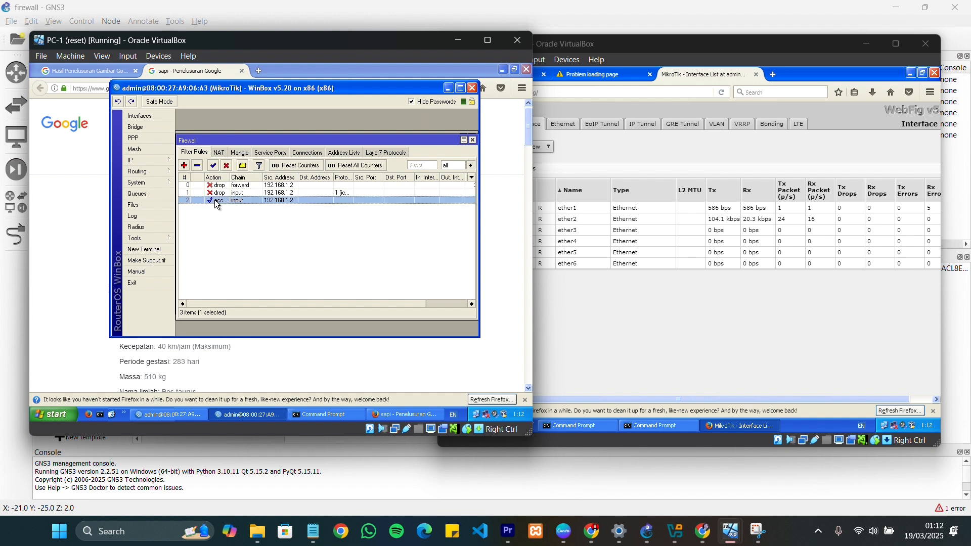
left_click(280, 154)
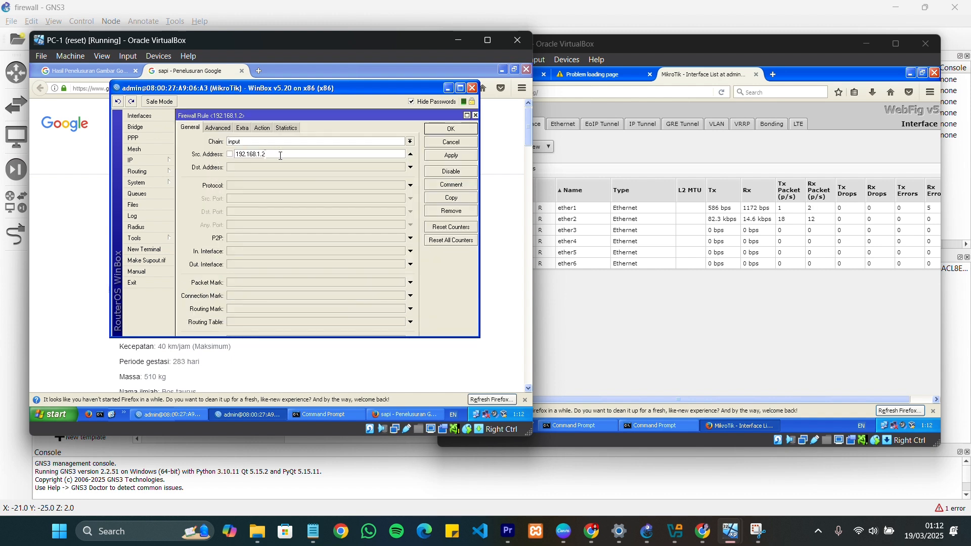
left_click(248, 186)
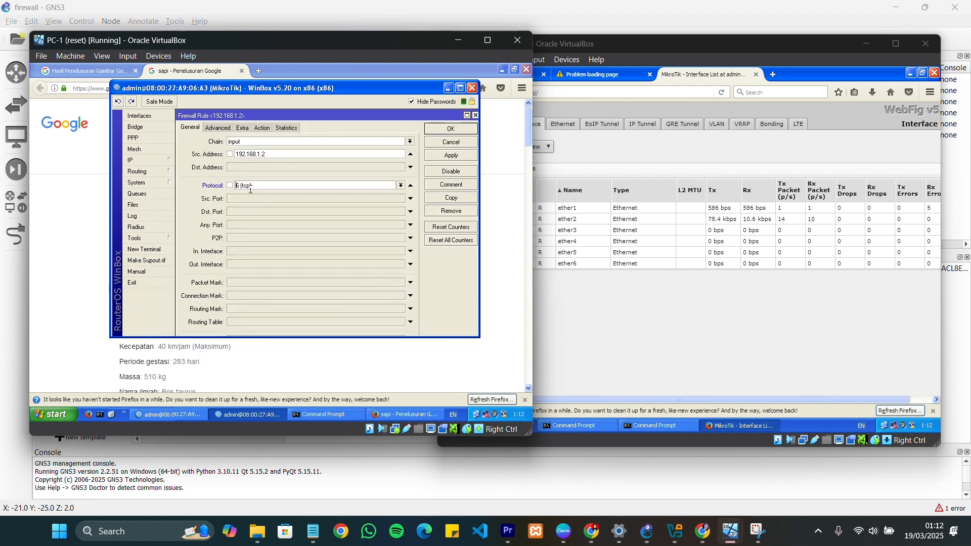
left_click(401, 185)
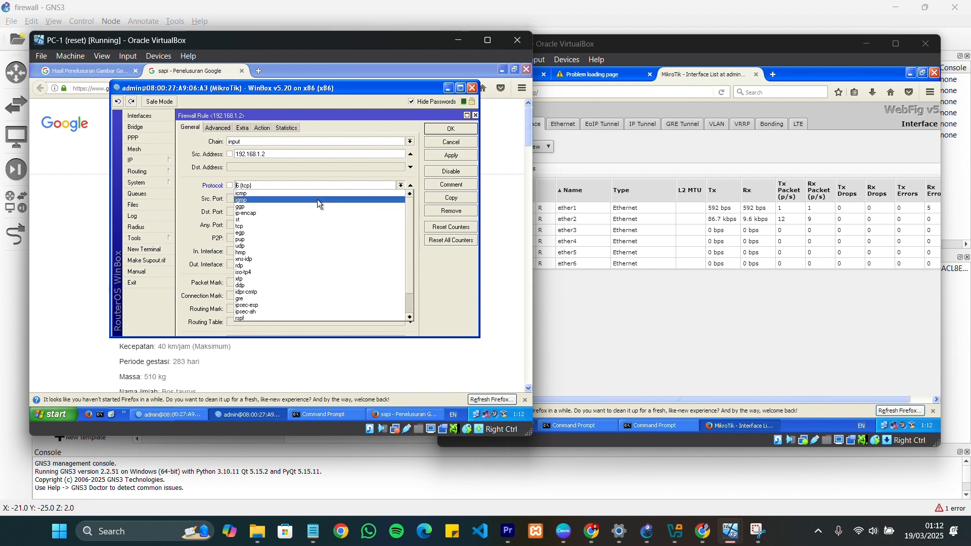
left_click(270, 225)
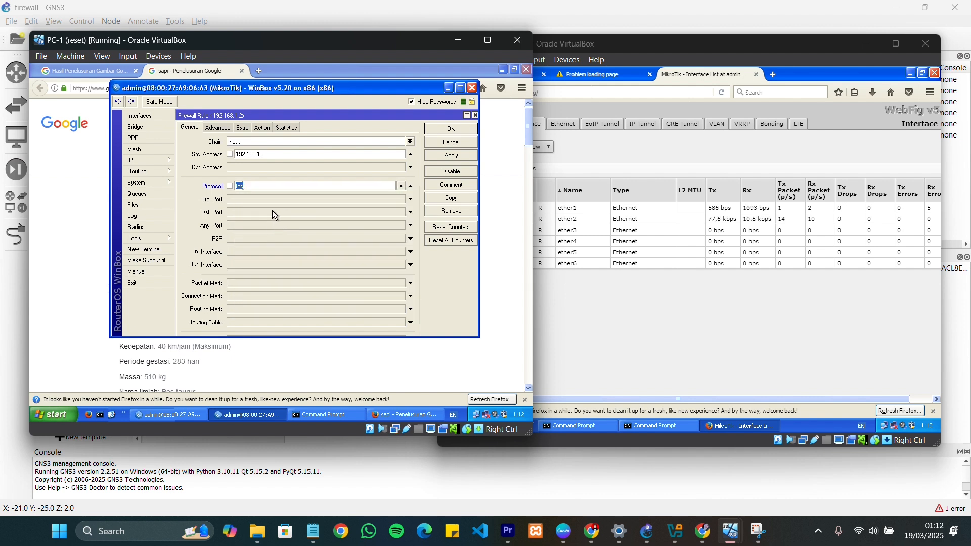
left_click(257, 210)
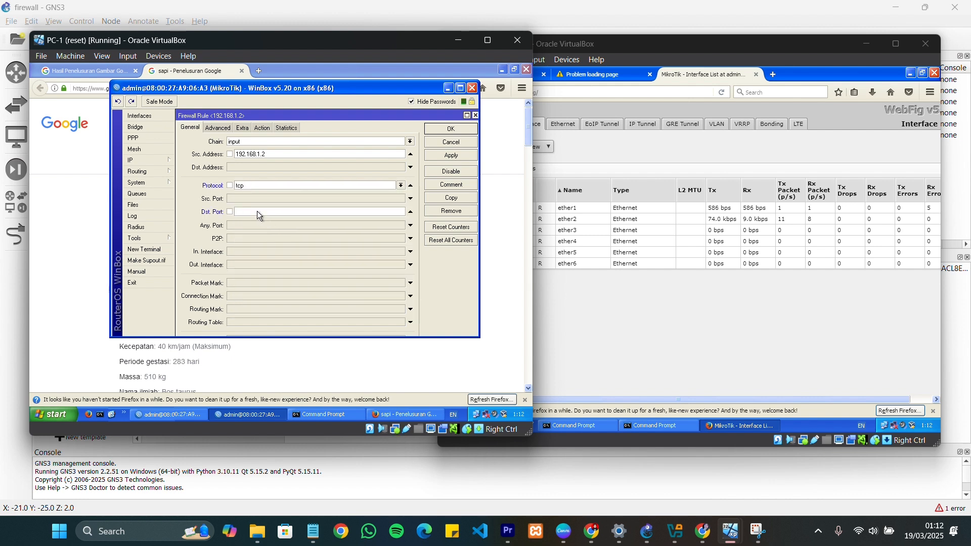
type("80")
Set the tcp port 80 rule's action to drop and save the rule
left_click(262, 128)
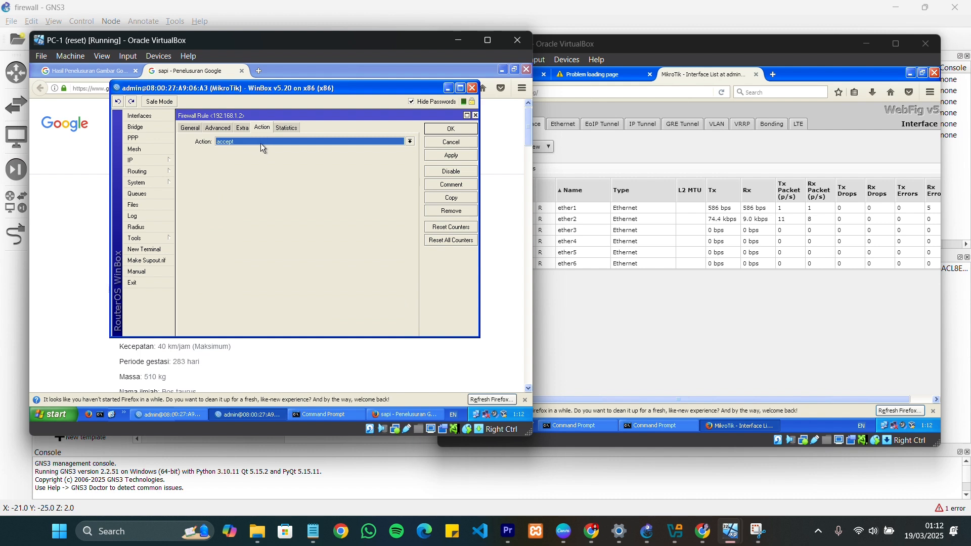
left_click(260, 142)
left_click(250, 171)
left_click(441, 132)
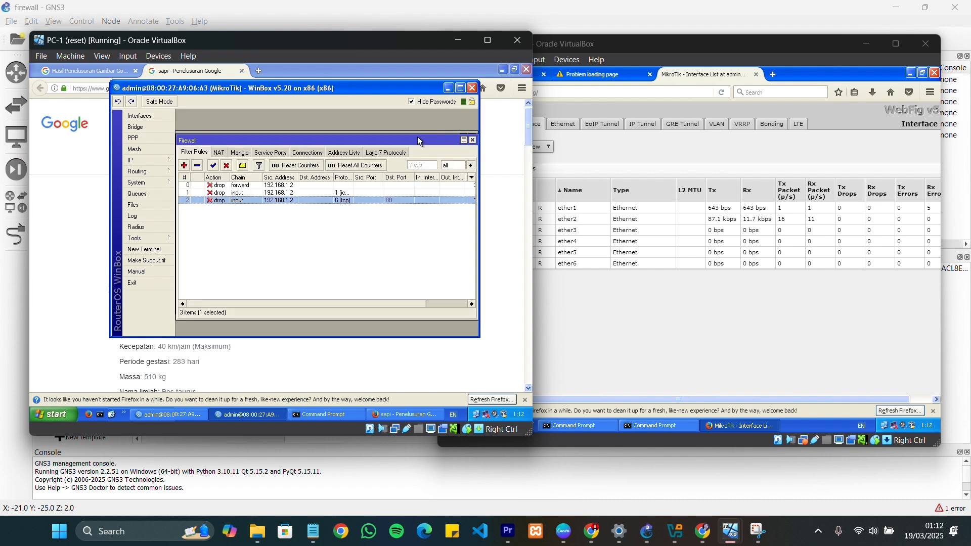
Test the port 80 drop rule on PC-2 by reloading the WebFig page and opening 192.168.1.254 in another new tab
left_click(595, 307)
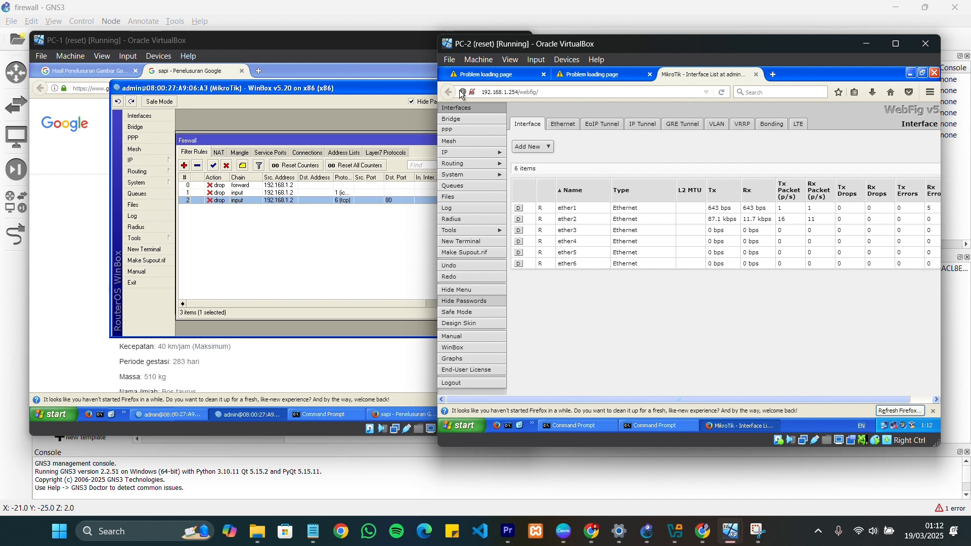
left_click(723, 93)
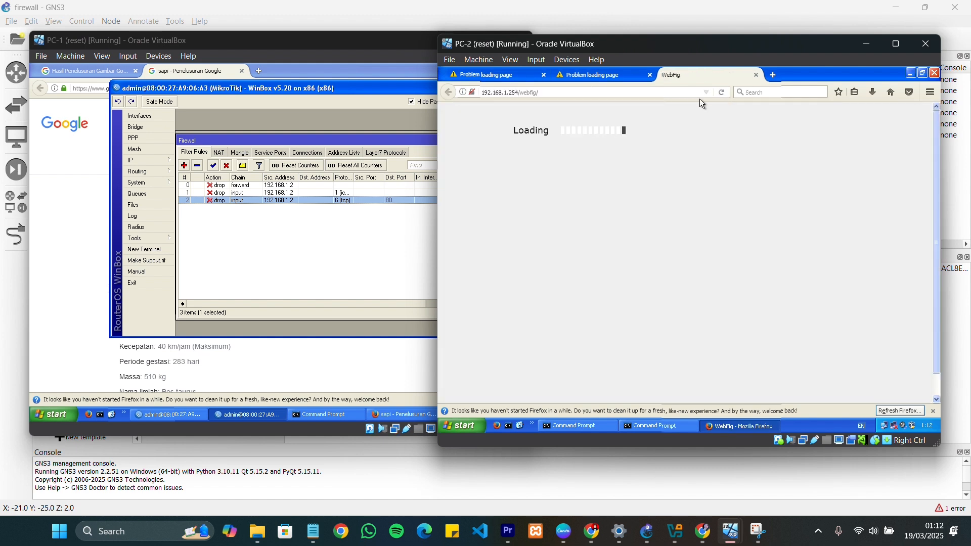
left_click(772, 74)
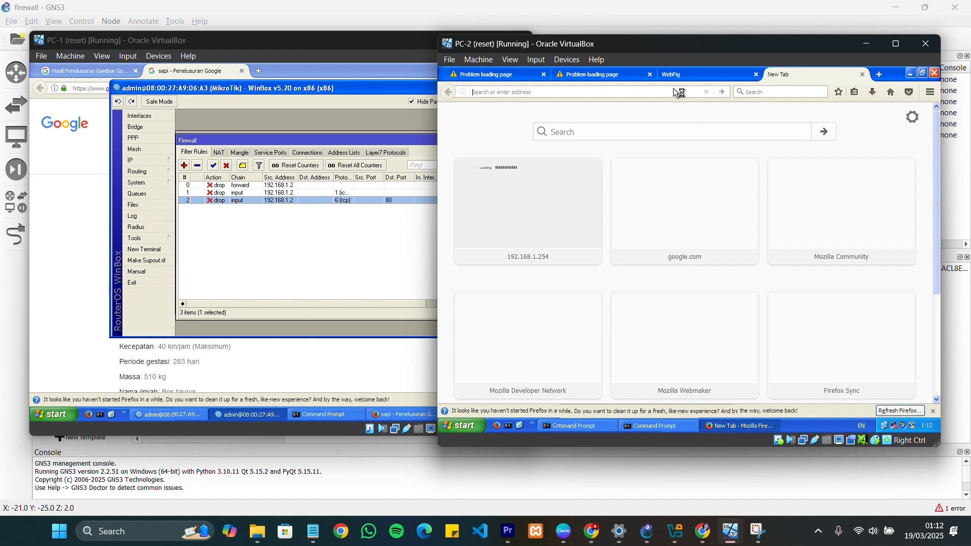
type("192")
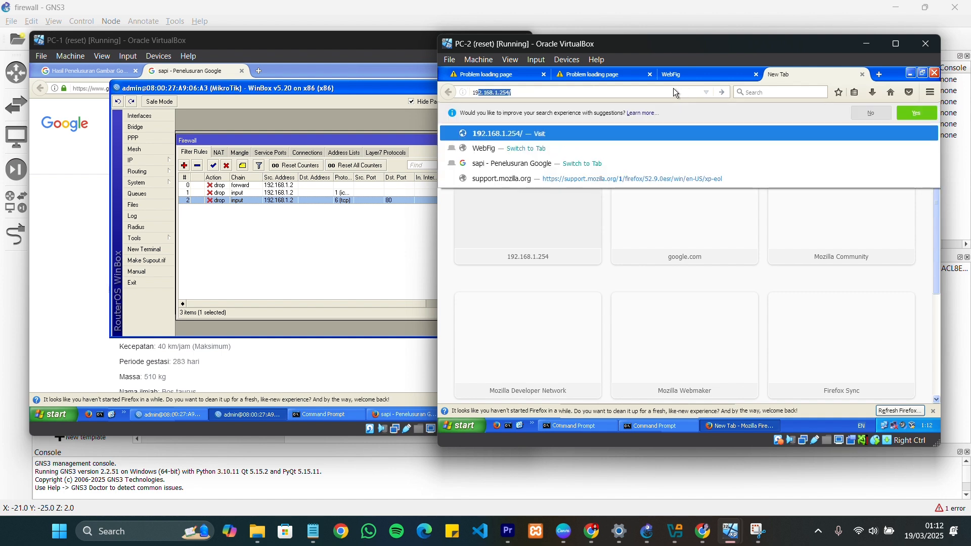
type(".168")
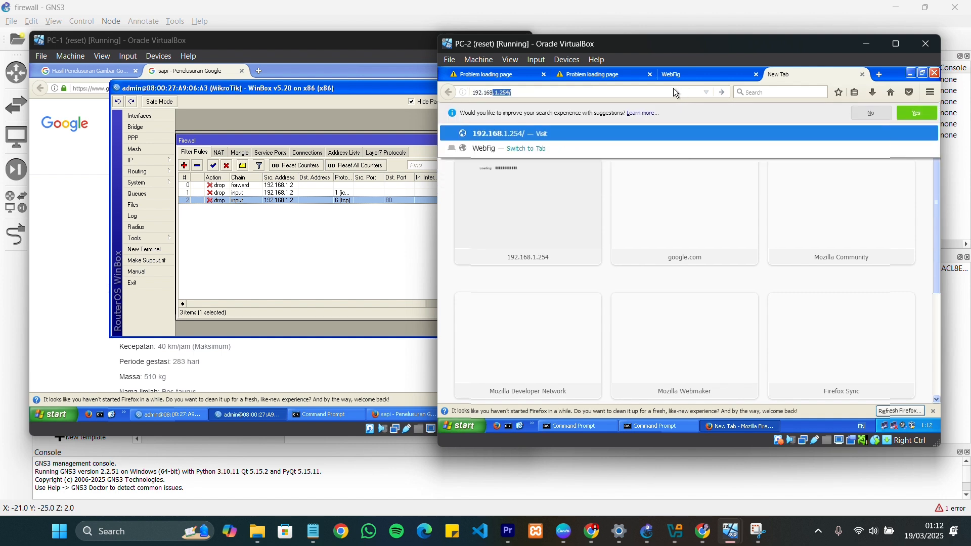
type(".1.254")
key("Return")
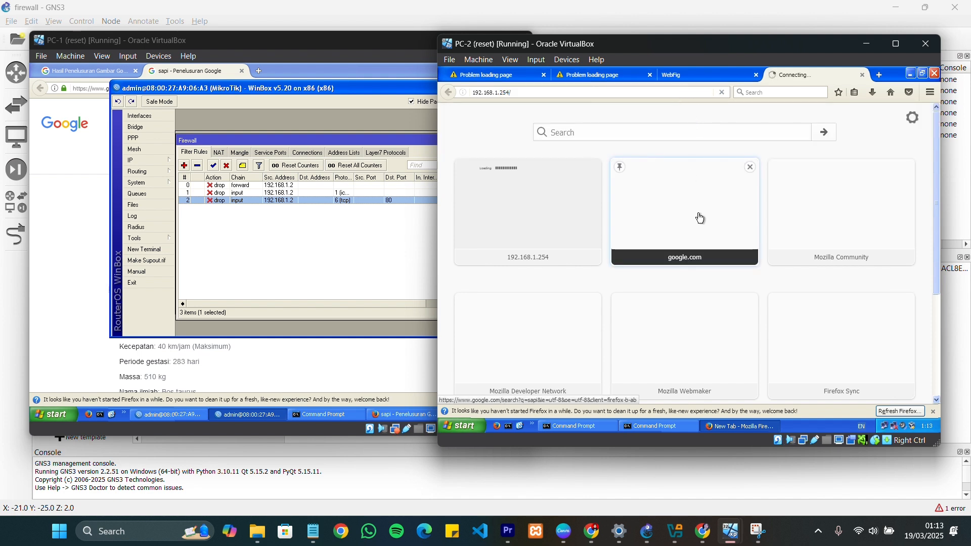
Compare the reloaded WebFig tab with the new 192.168.1.254 tab on PC-2 to check whether either page loads
left_click(711, 80)
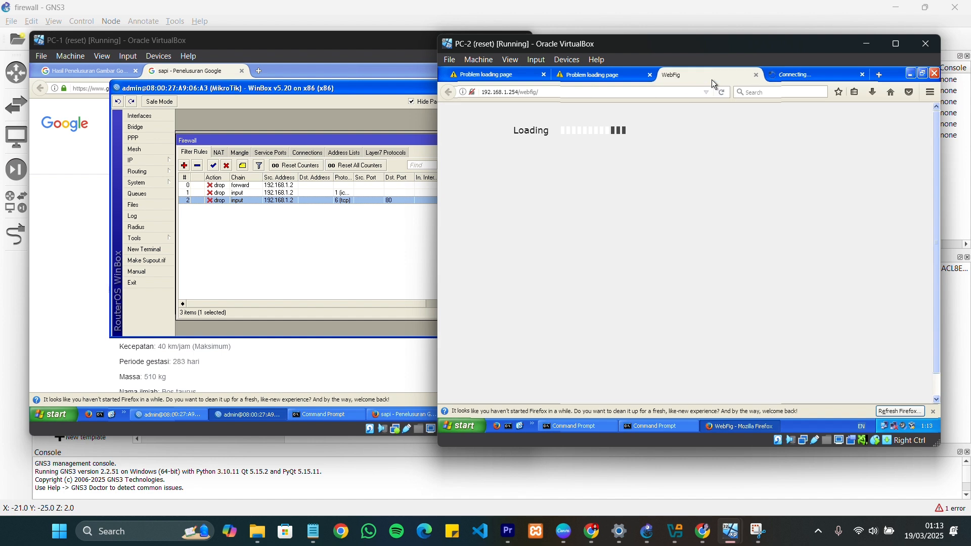
left_click(782, 80)
left_click(720, 76)
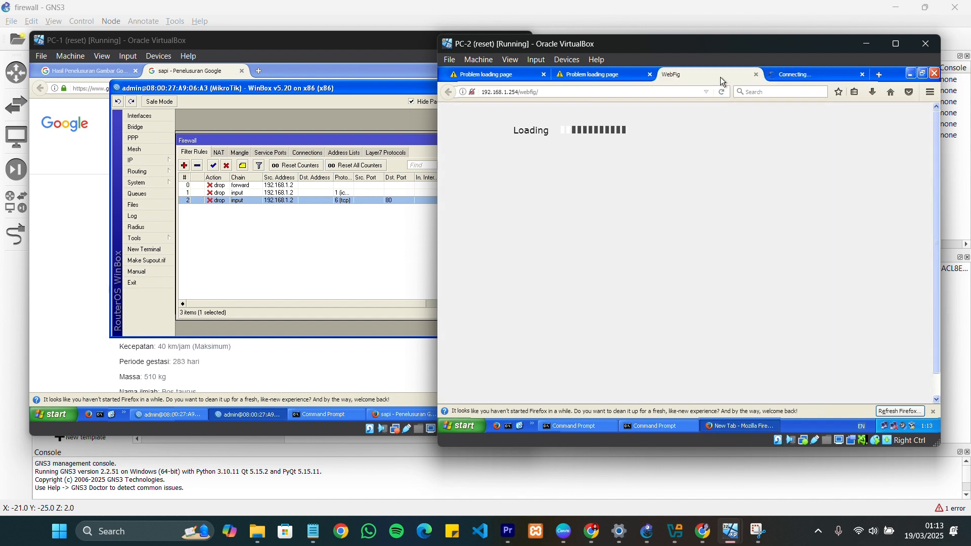
left_click(793, 76)
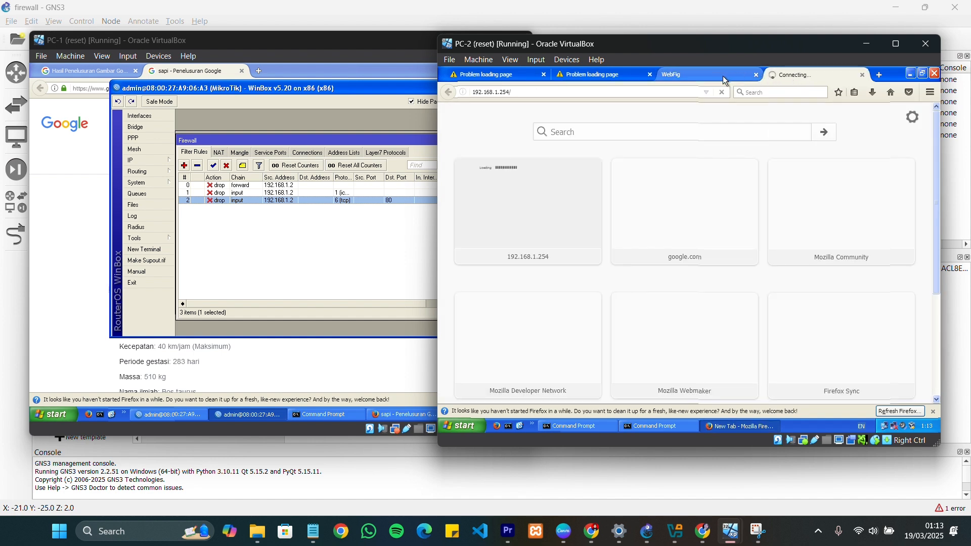
left_click(721, 77)
left_click(782, 76)
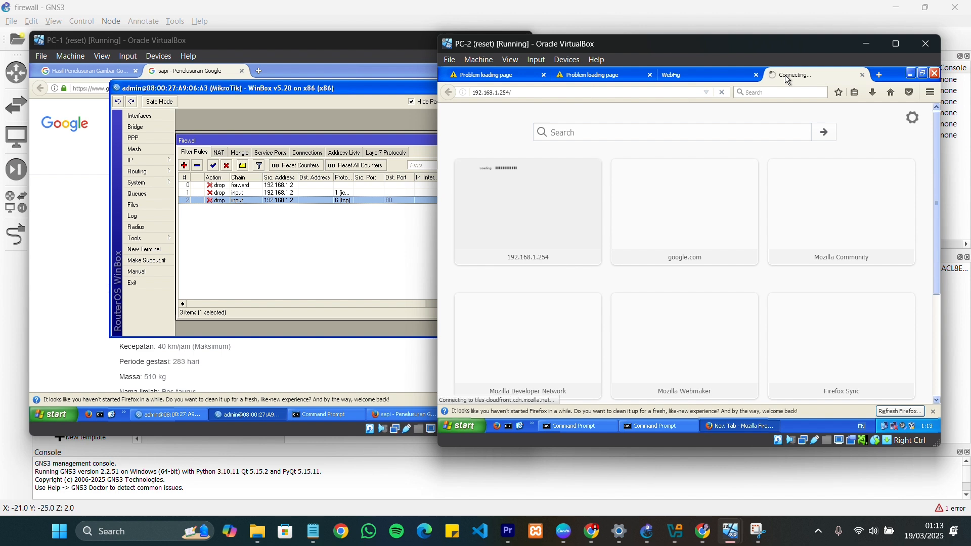
left_click(718, 80)
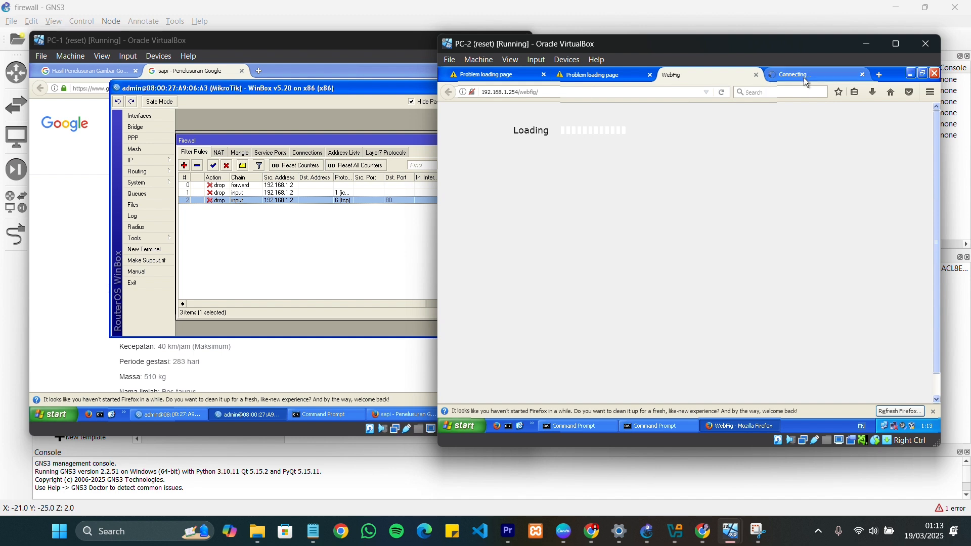
left_click(805, 77)
left_click(737, 78)
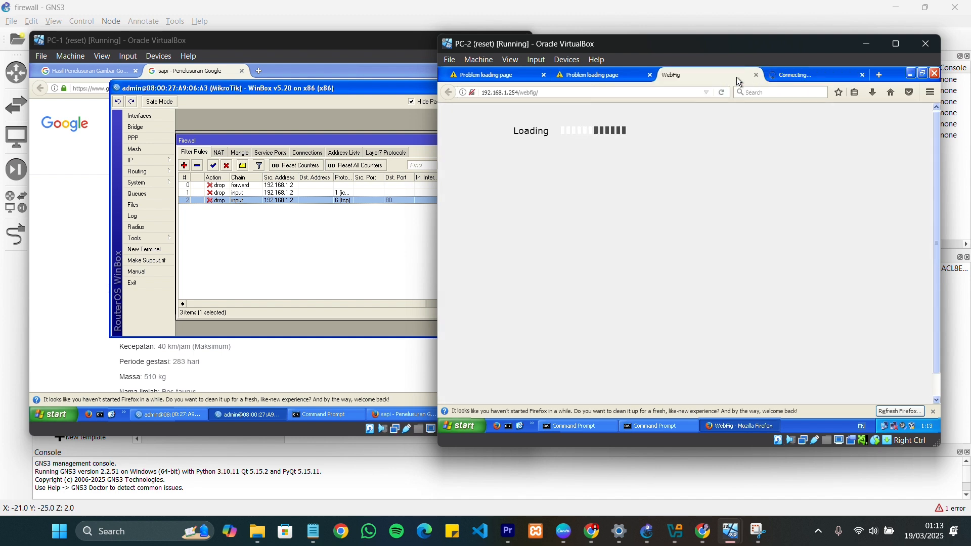
left_click(782, 78)
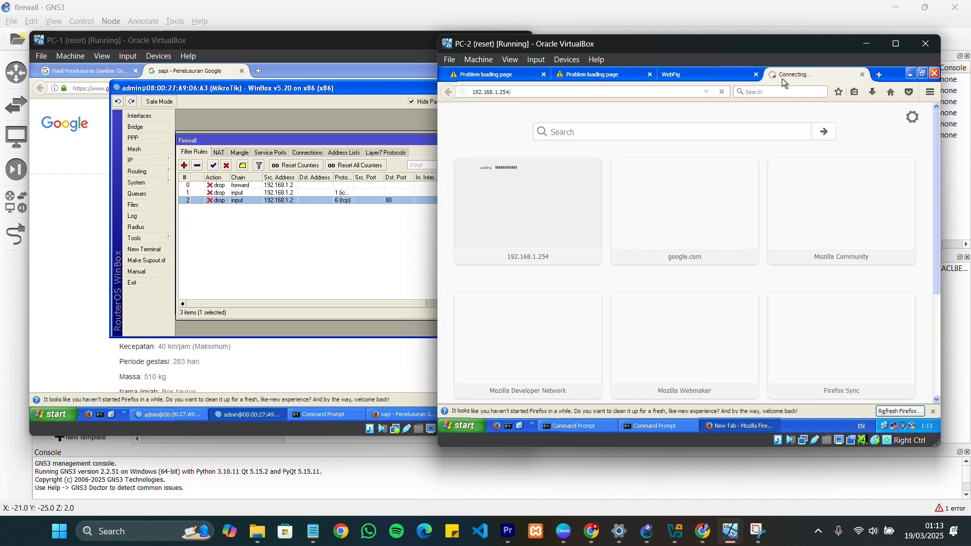